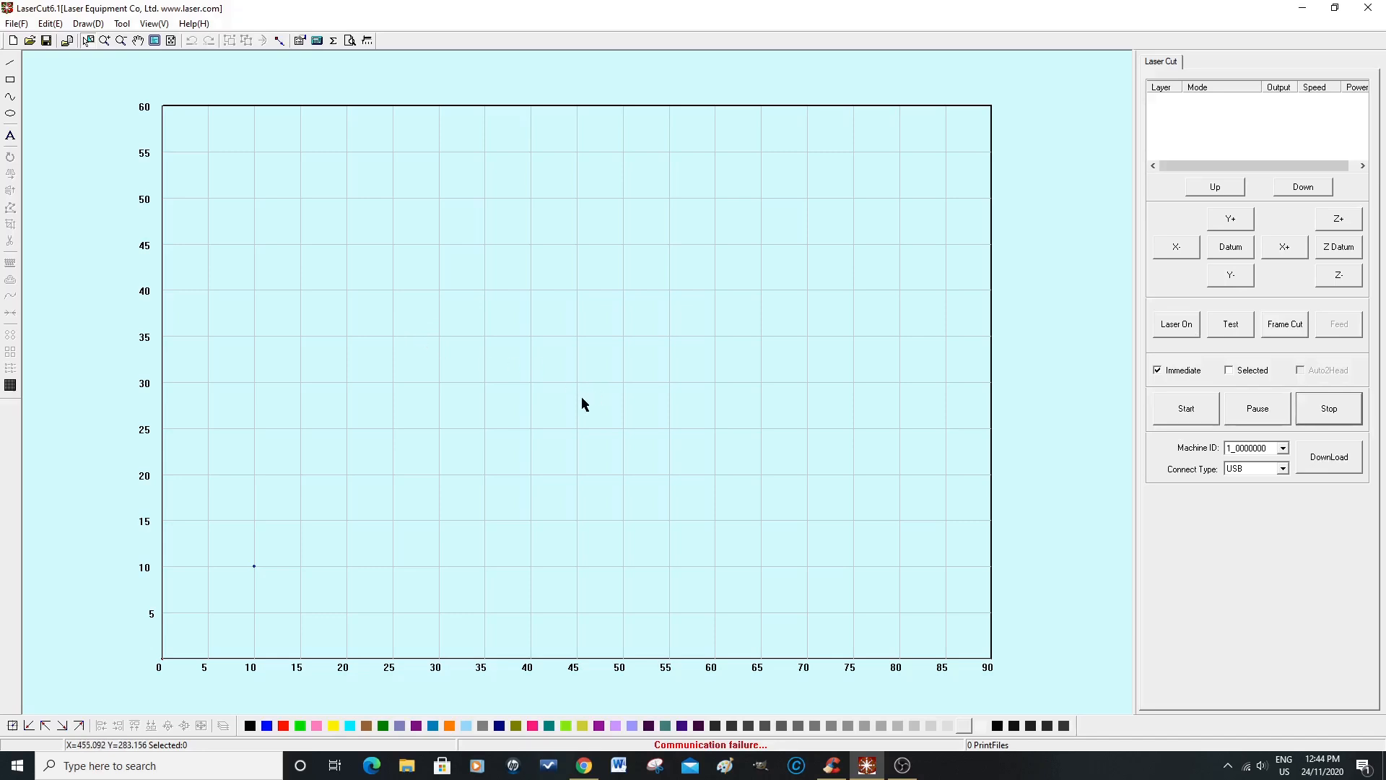
Step: Draw an upright rectangle about 151 by 300 mm, from about X 150, Y 400 to X 300, Y 100
left_click(11, 81)
left_click_drag(299, 290, 440, 567)
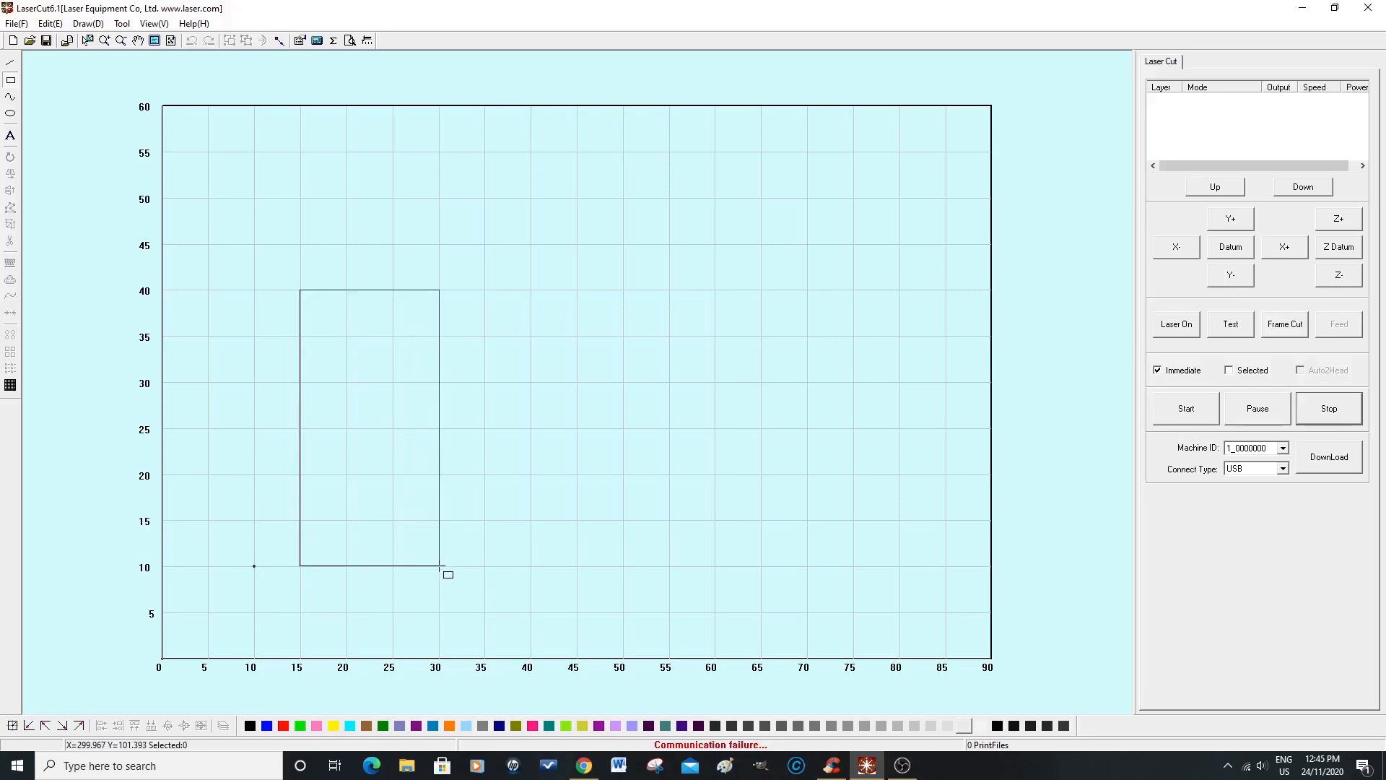
mouse_move(439, 566)
left_mouse_down()
mouse_move(495, 549)
mouse_move(440, 567)
left_mouse_up()
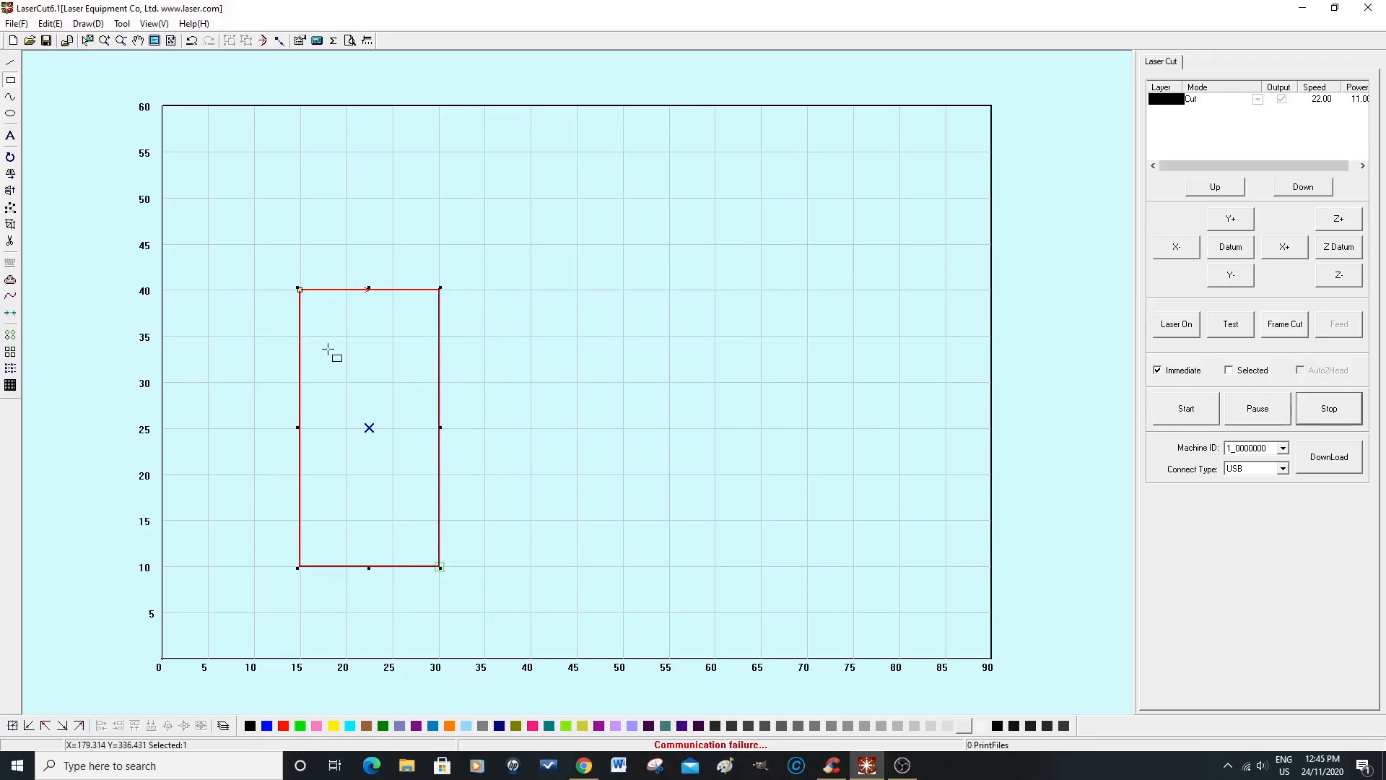
Step: Unlock the scale of the rectangle and resize it to about 195 mm wide and 410 mm tall
left_click(87, 40)
right_click(439, 349)
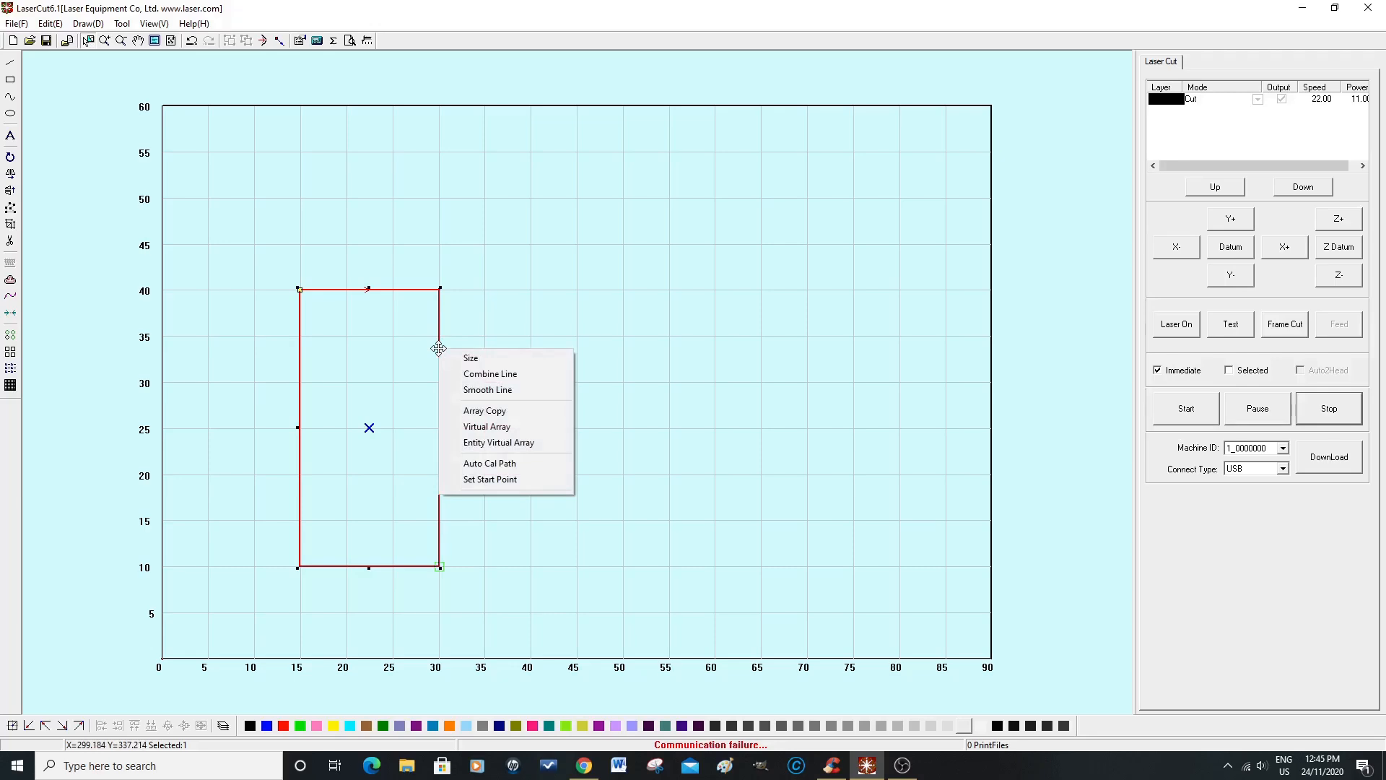
left_click(473, 358)
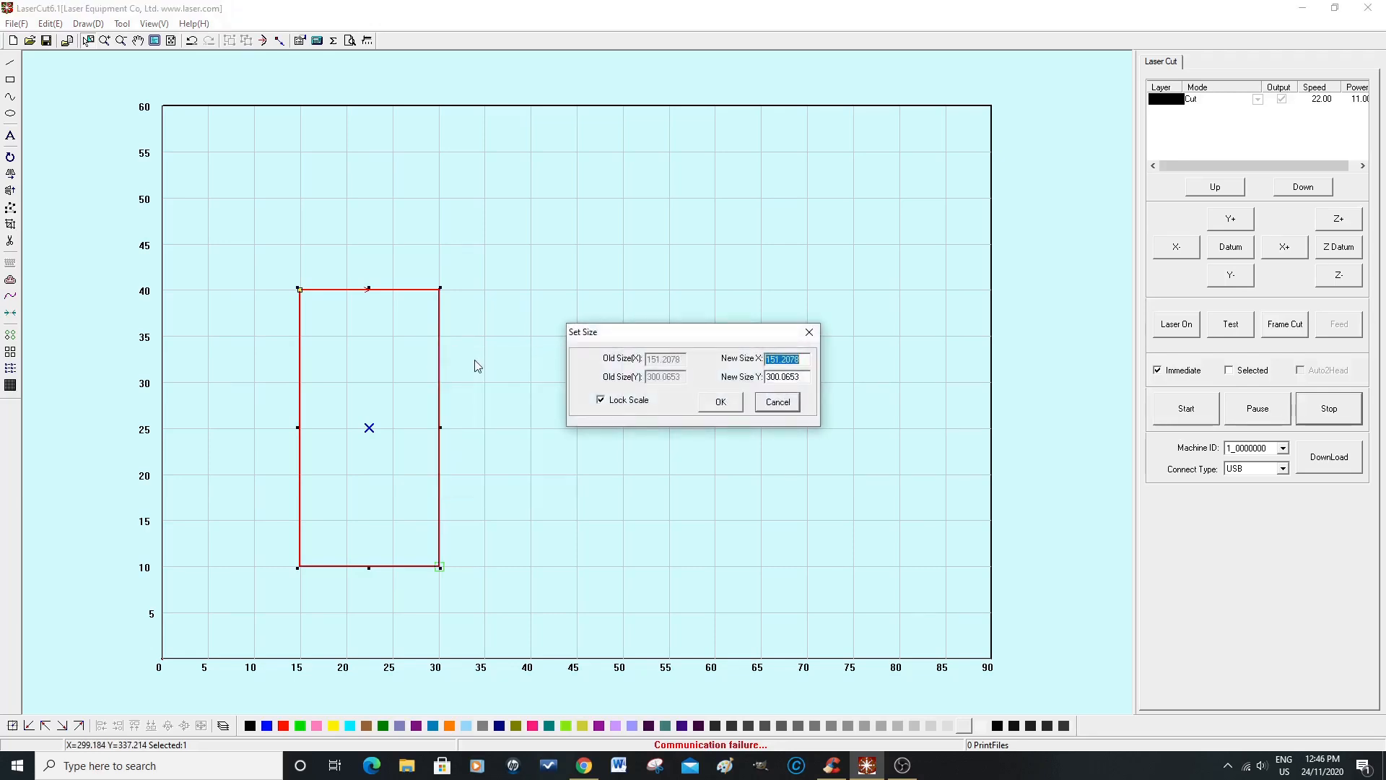
left_click(602, 402)
left_click_drag(807, 359, 766, 358)
type("15")
left_click_drag(803, 376, 767, 375)
type("410")
left_click(720, 402)
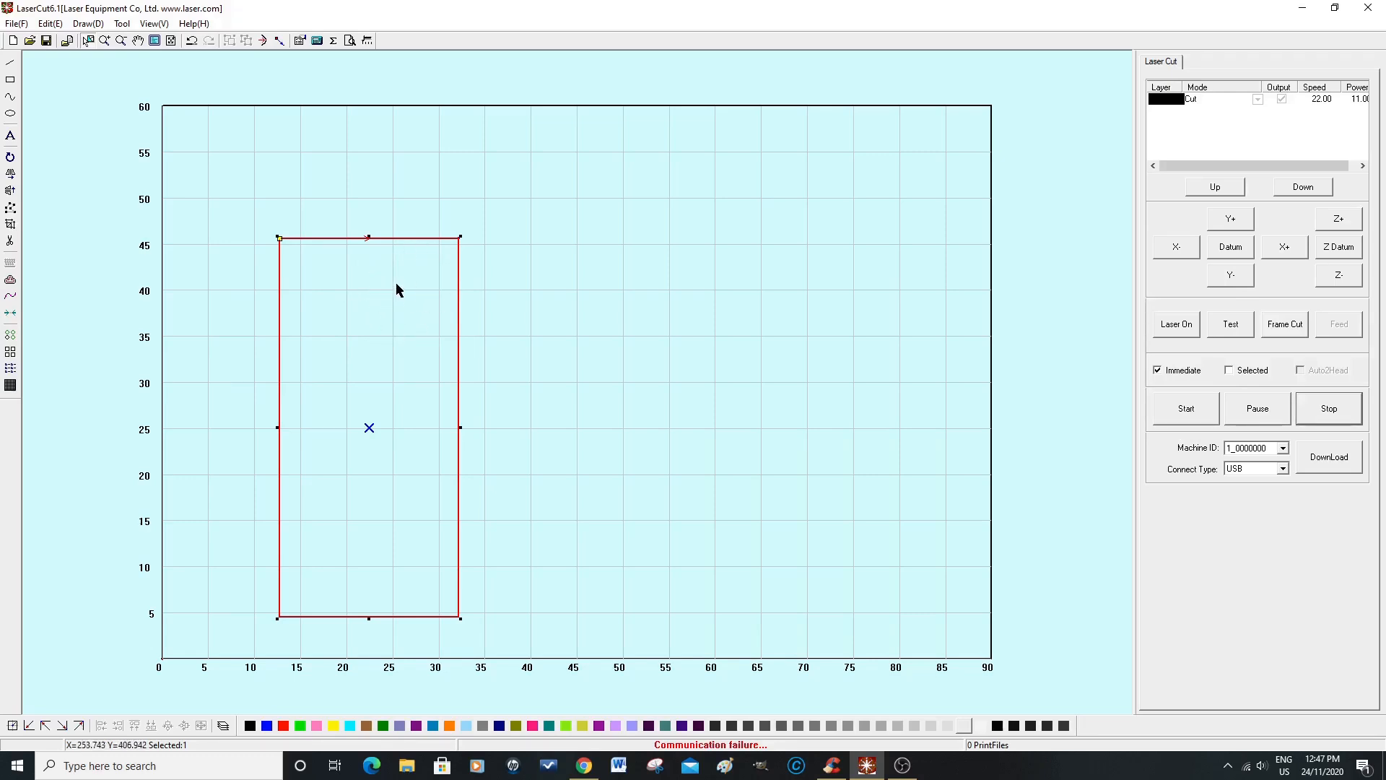
Step: Move the large rectangle so its left edge sits at 30 and its lower edge at 10 on the rulers
scroll(396, 291, "up", 3)
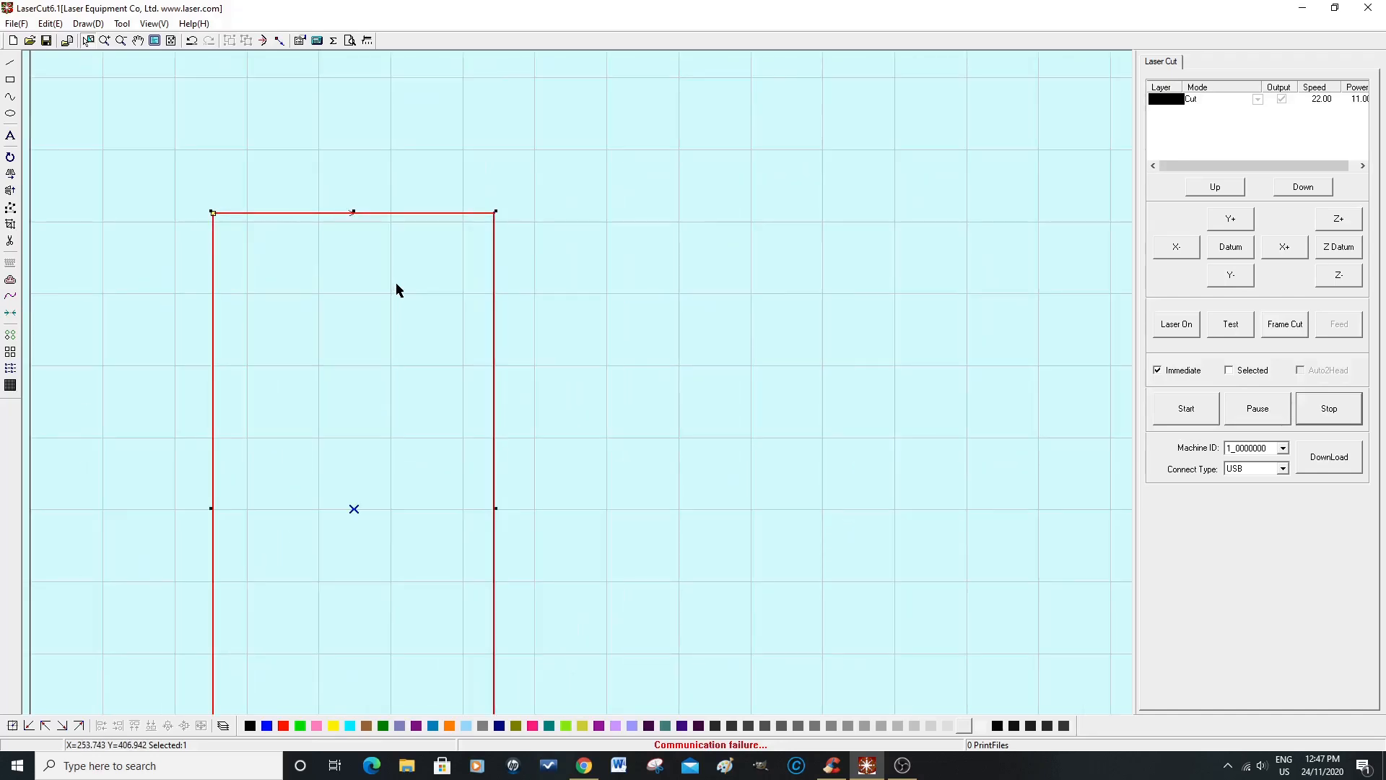
scroll(395, 290, "down", 4)
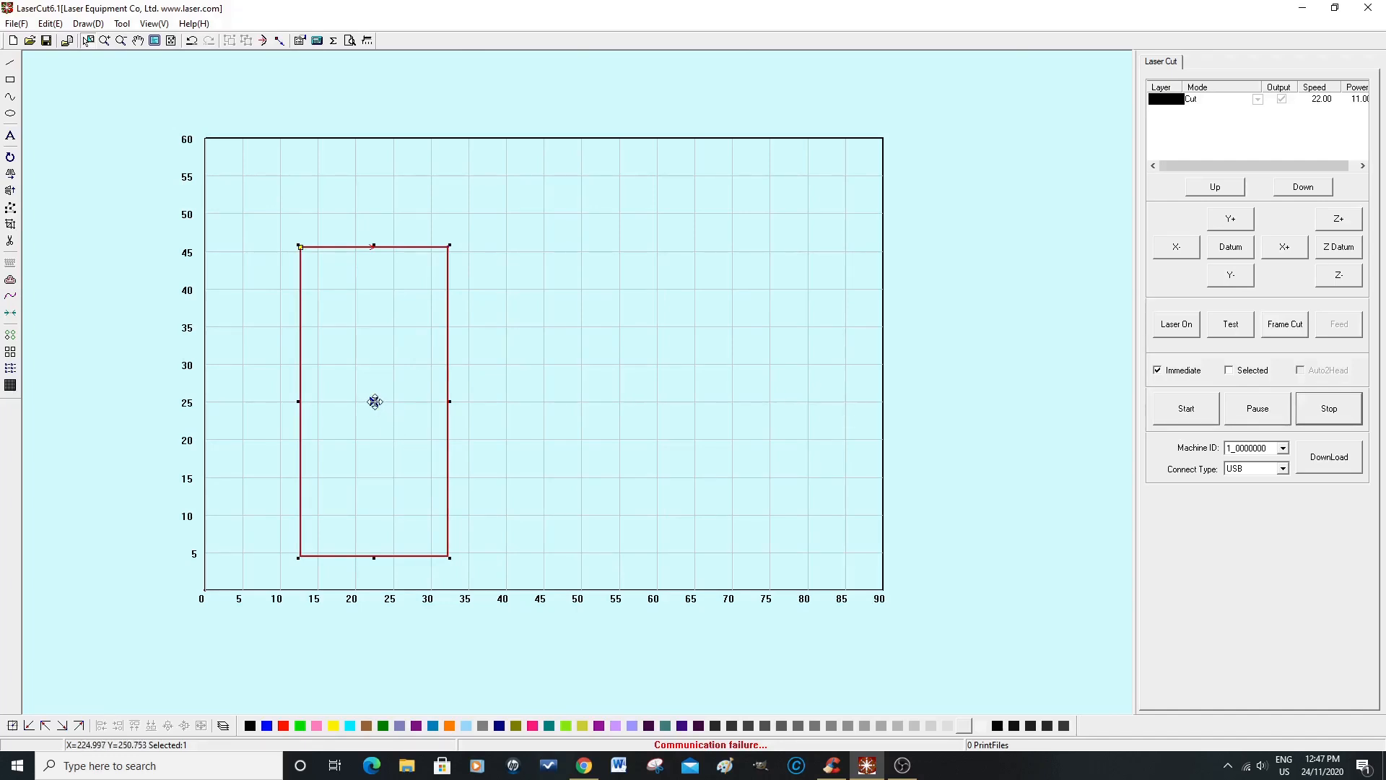
mouse_move(375, 401)
left_mouse_down()
mouse_move(448, 360)
mouse_move(506, 361)
left_mouse_up()
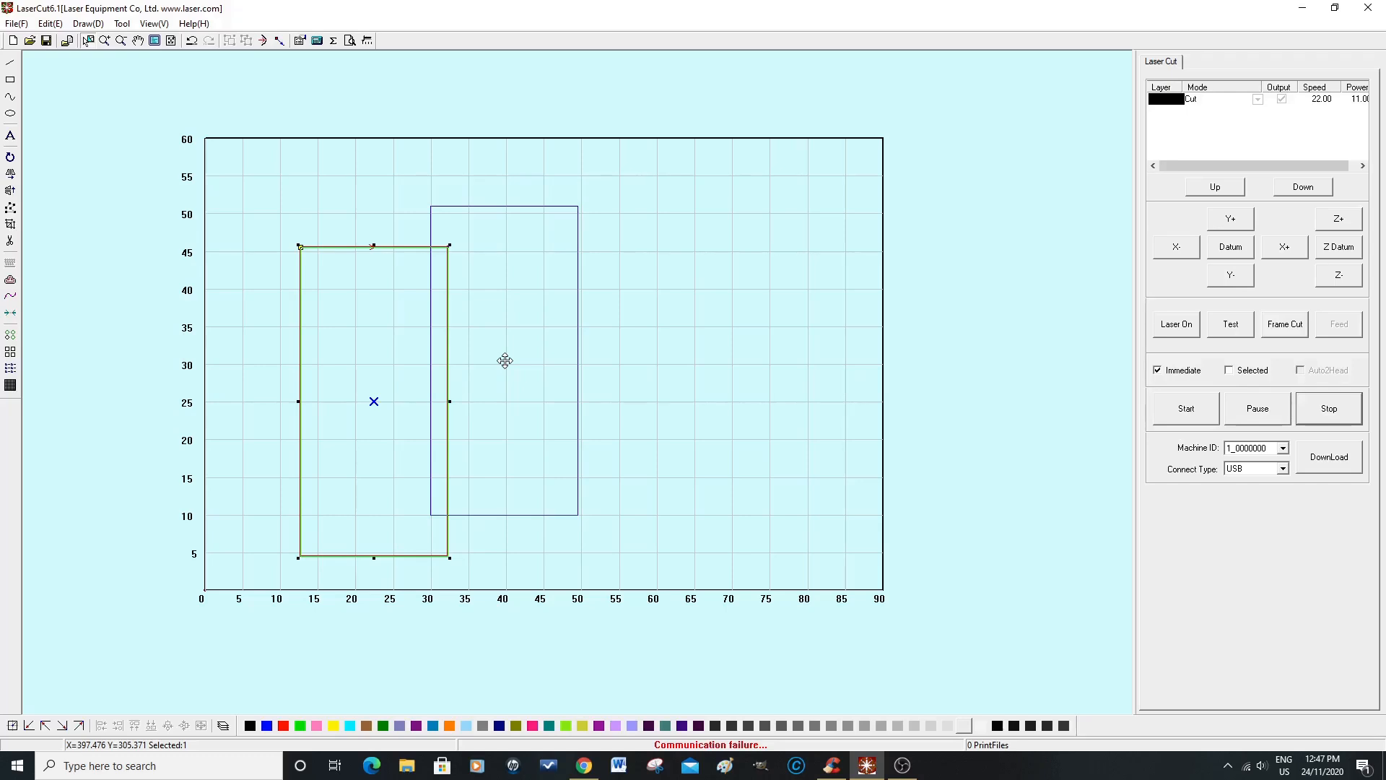
left_click_drag(504, 361, 505, 361)
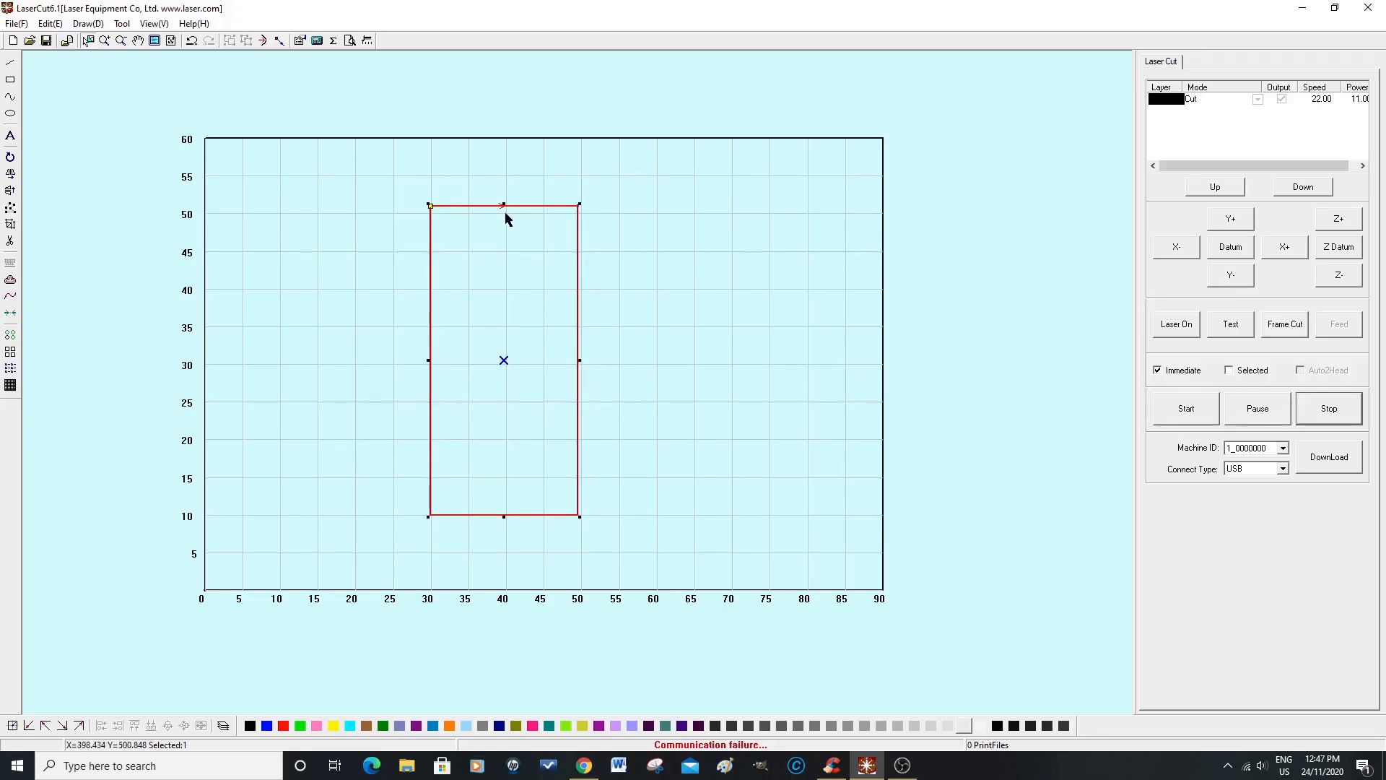
Step: Draw a smaller rectangle about 87 by 93 mm inside the upper part of the large rectangle
scroll(505, 214, "up", 5)
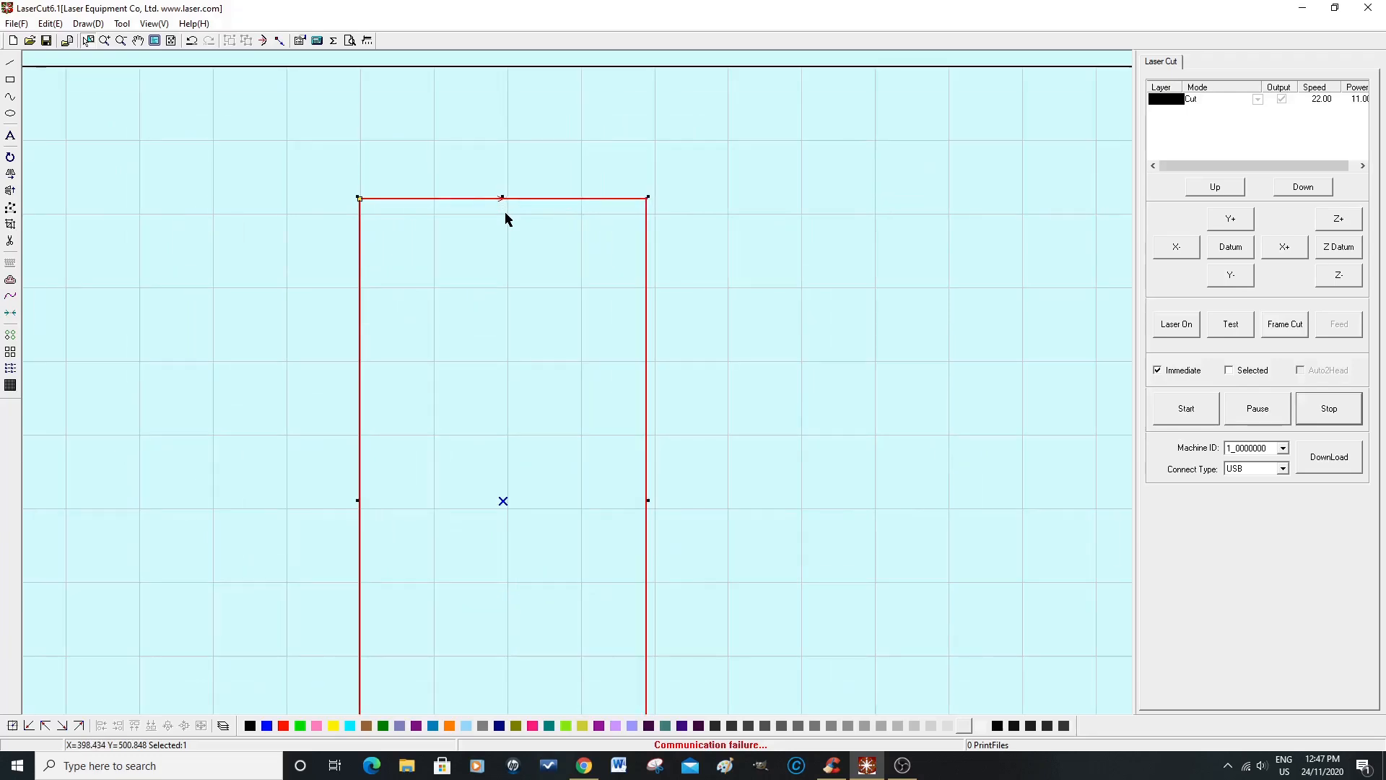
scroll(505, 212, "up", 1)
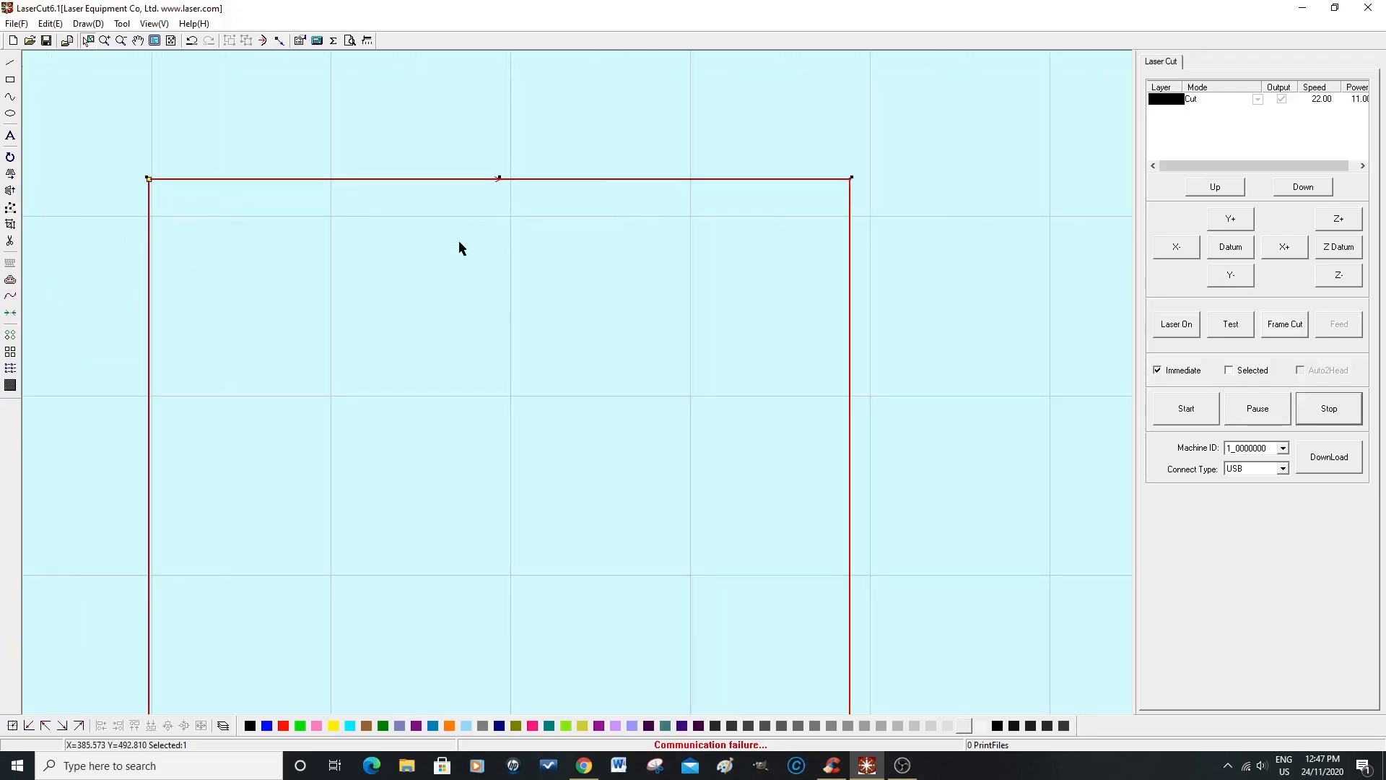
left_click(10, 79)
left_click_drag(691, 240, 421, 285)
left_click_drag(401, 552, 379, 576)
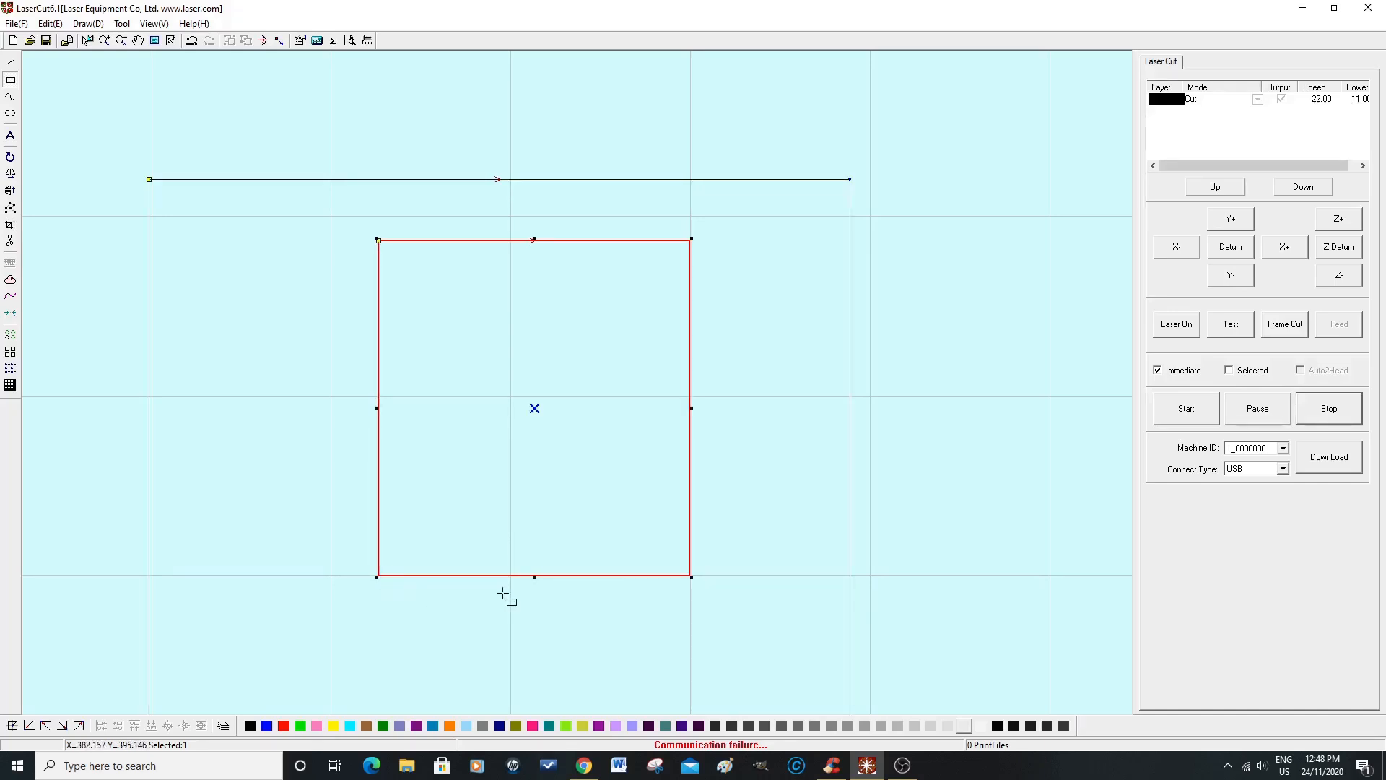
Step: Resize the inner rectangle to a square of about 90 by 90 mm
right_click(692, 361)
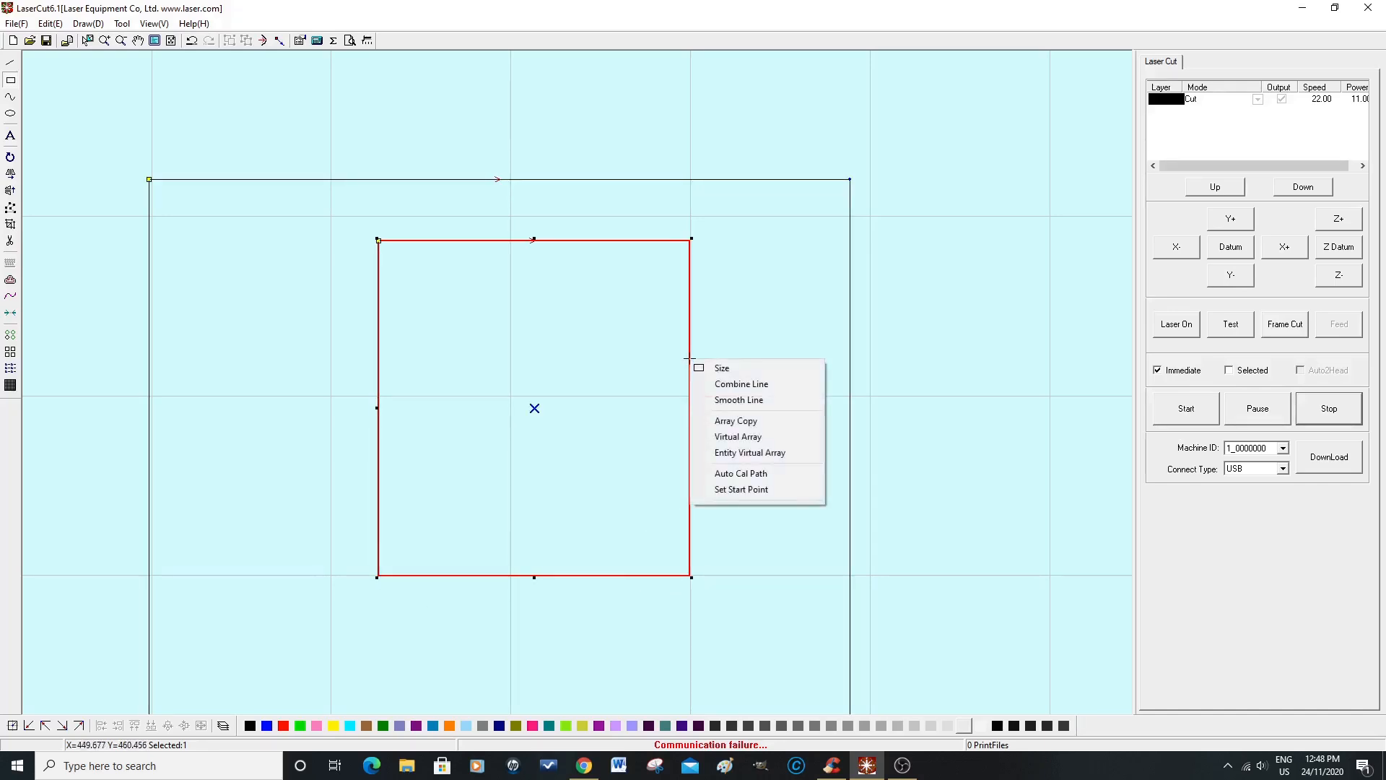
left_click(748, 368)
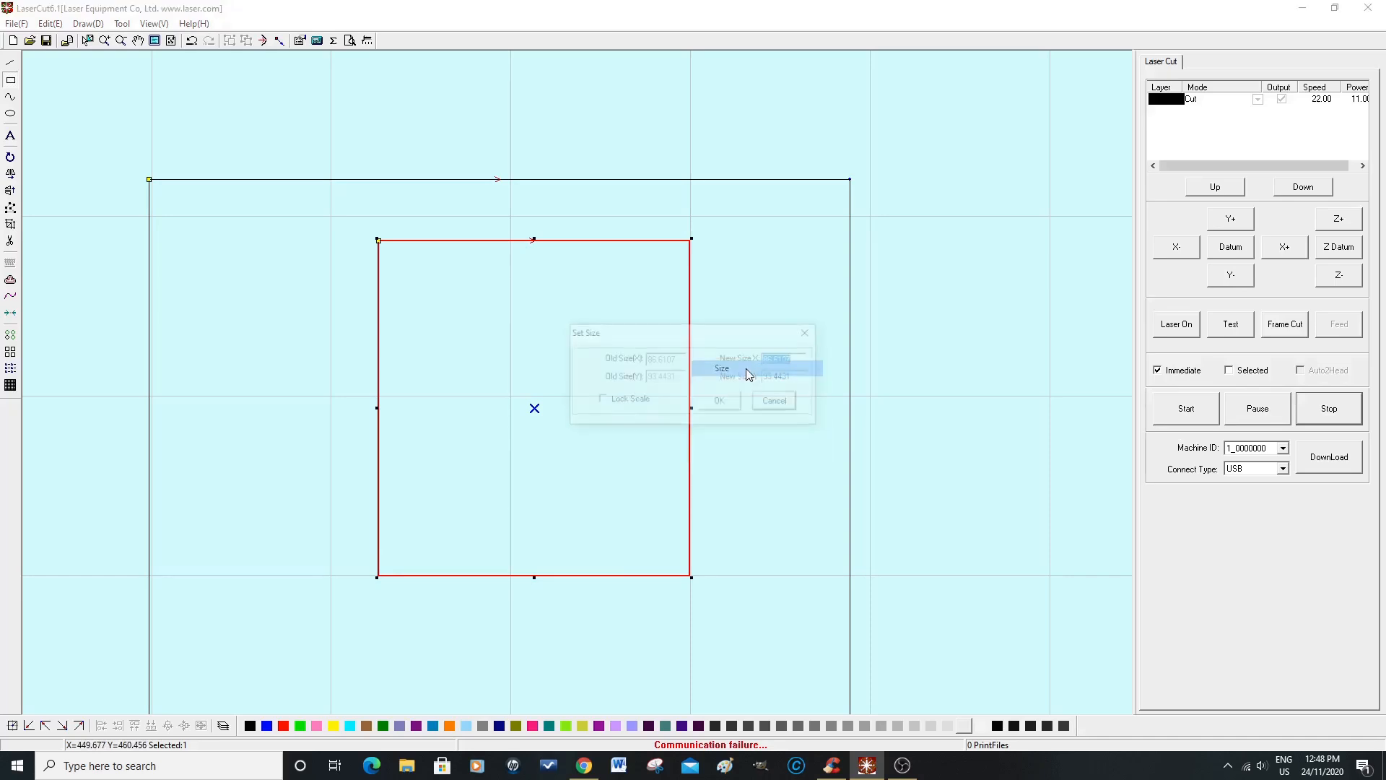
left_click_drag(801, 359, 765, 359)
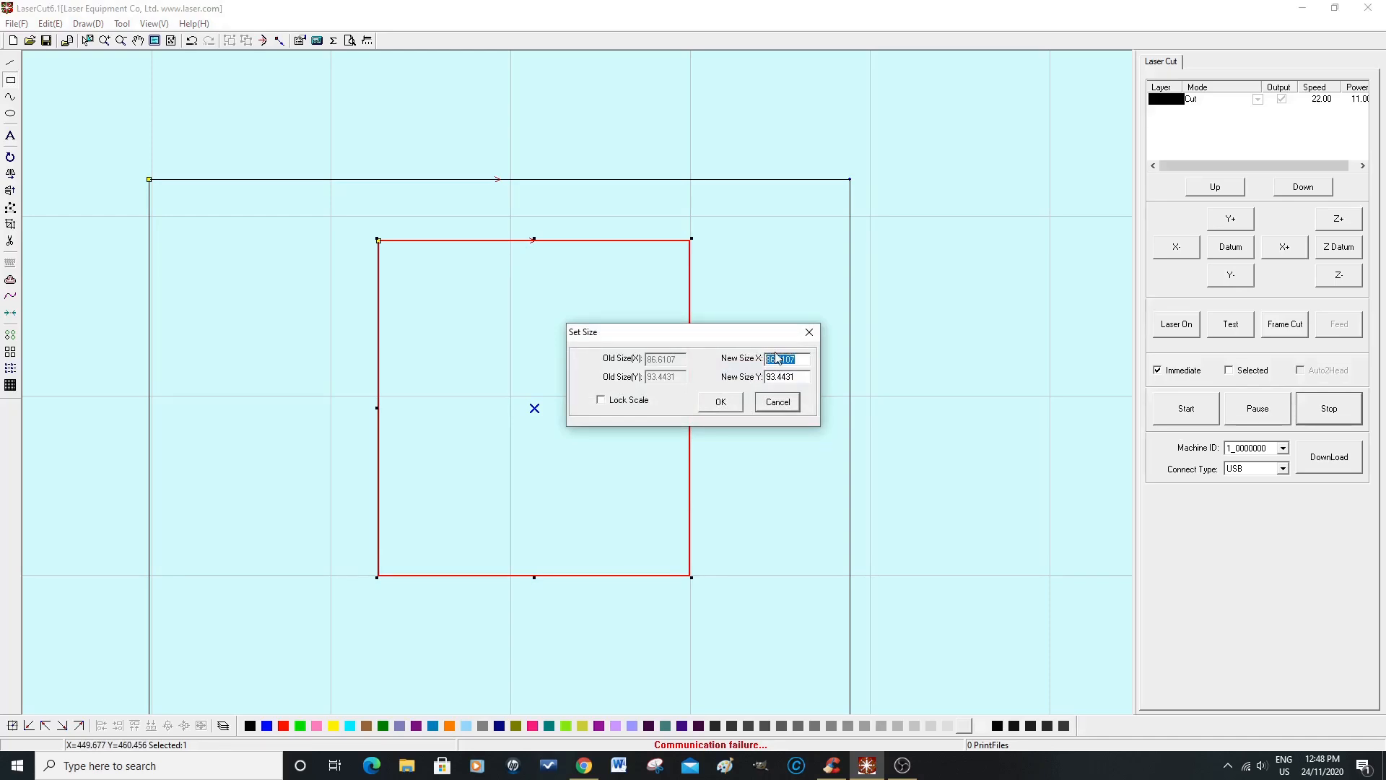
type("90")
left_click_drag(797, 381, 766, 378)
type("9")
left_click(719, 401)
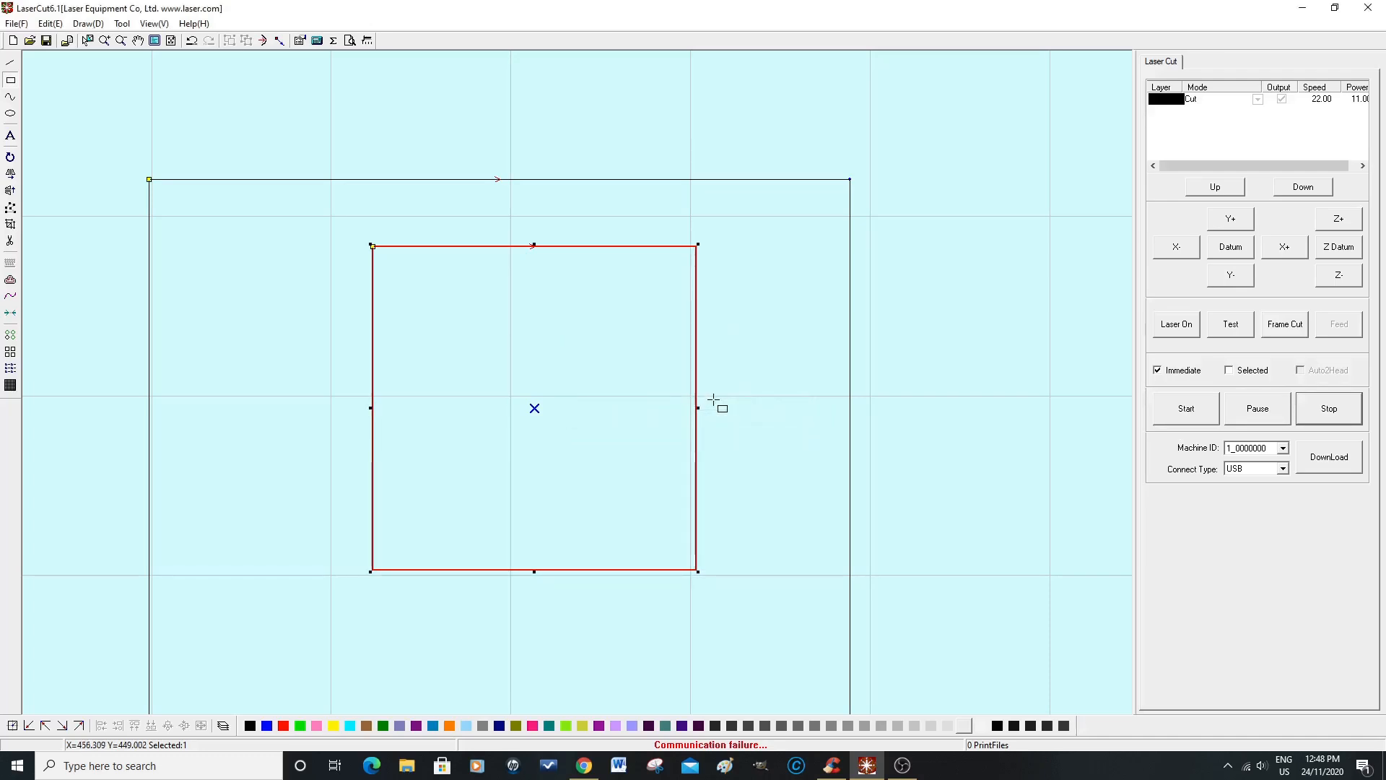
right_click(791, 404)
left_click(787, 357)
left_click_drag(784, 350, 772, 285)
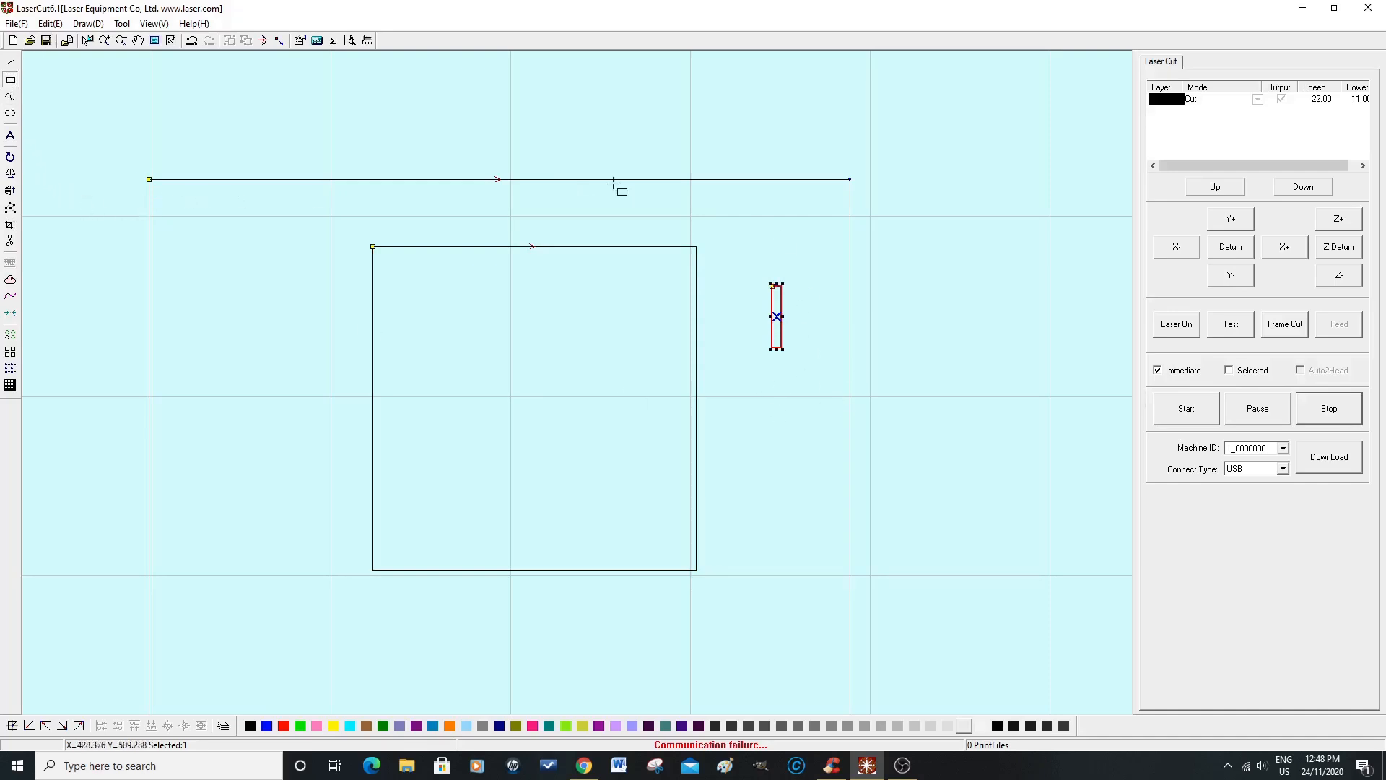
left_click(192, 41)
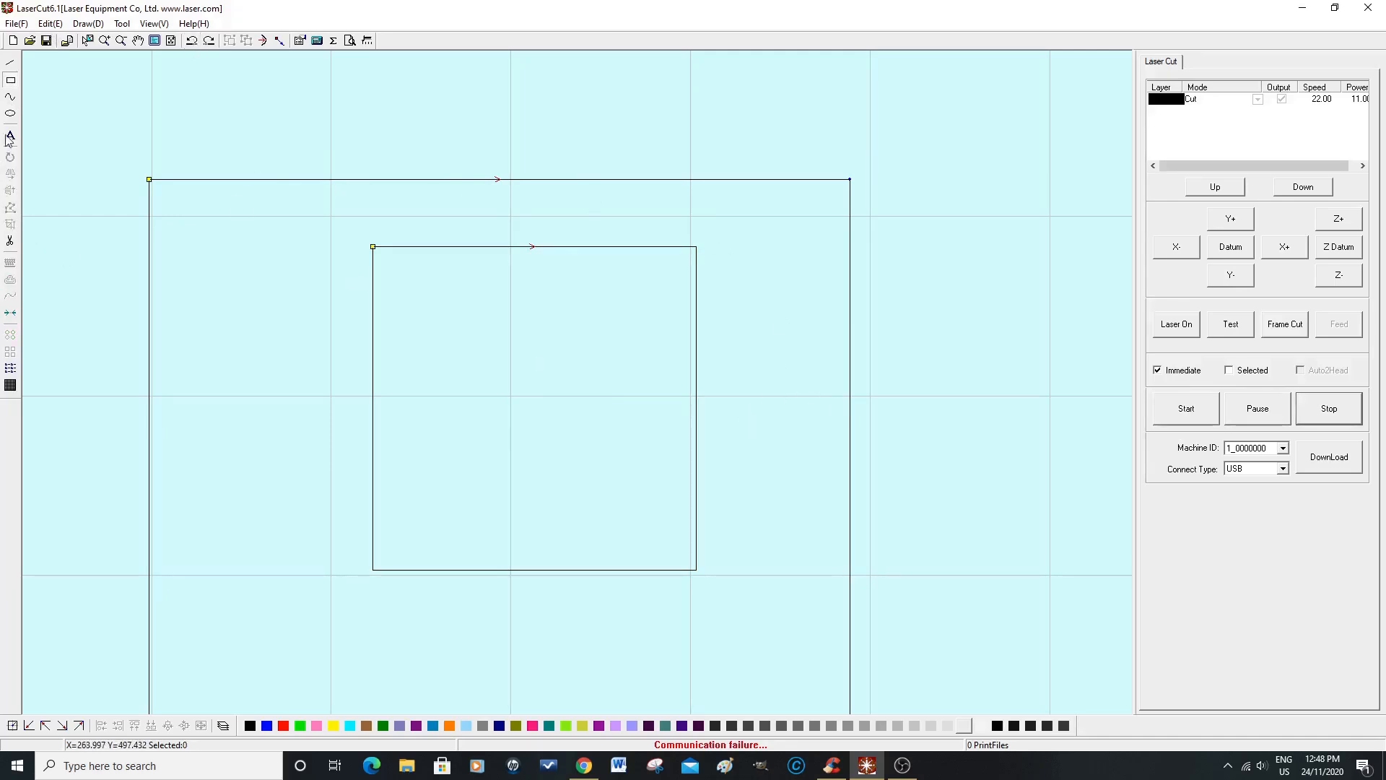
Step: Draw two spacer rectangles inside the outline: about 114 by 20 mm along its upper edge and about 24 by 127 mm along its right edge
left_click(10, 81)
mouse_move(331, 179)
left_mouse_down()
mouse_move(330, 234)
mouse_move(411, 253)
mouse_move(729, 252)
mouse_move(769, 296)
mouse_move(740, 251)
left_mouse_up()
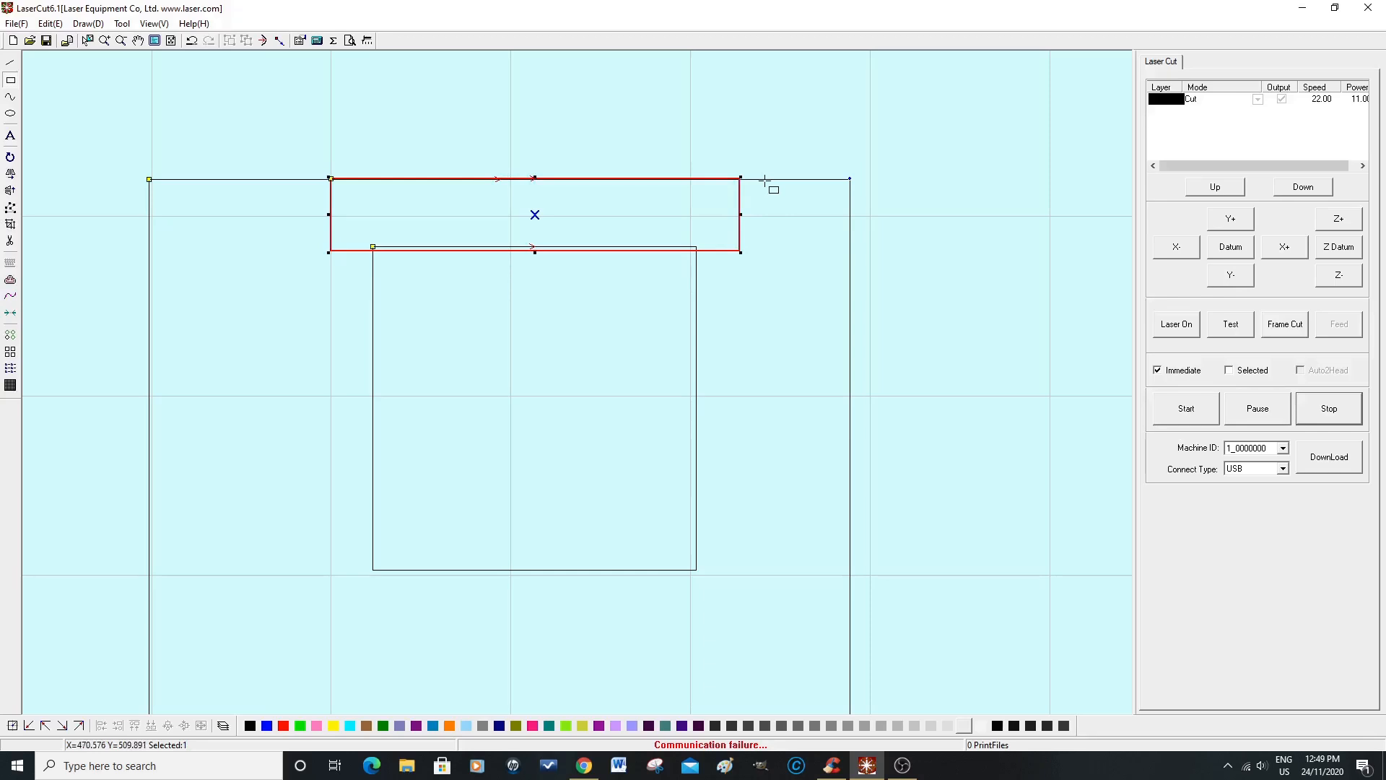
left_click_drag(764, 178, 845, 635)
left_click_drag(851, 637, 850, 634)
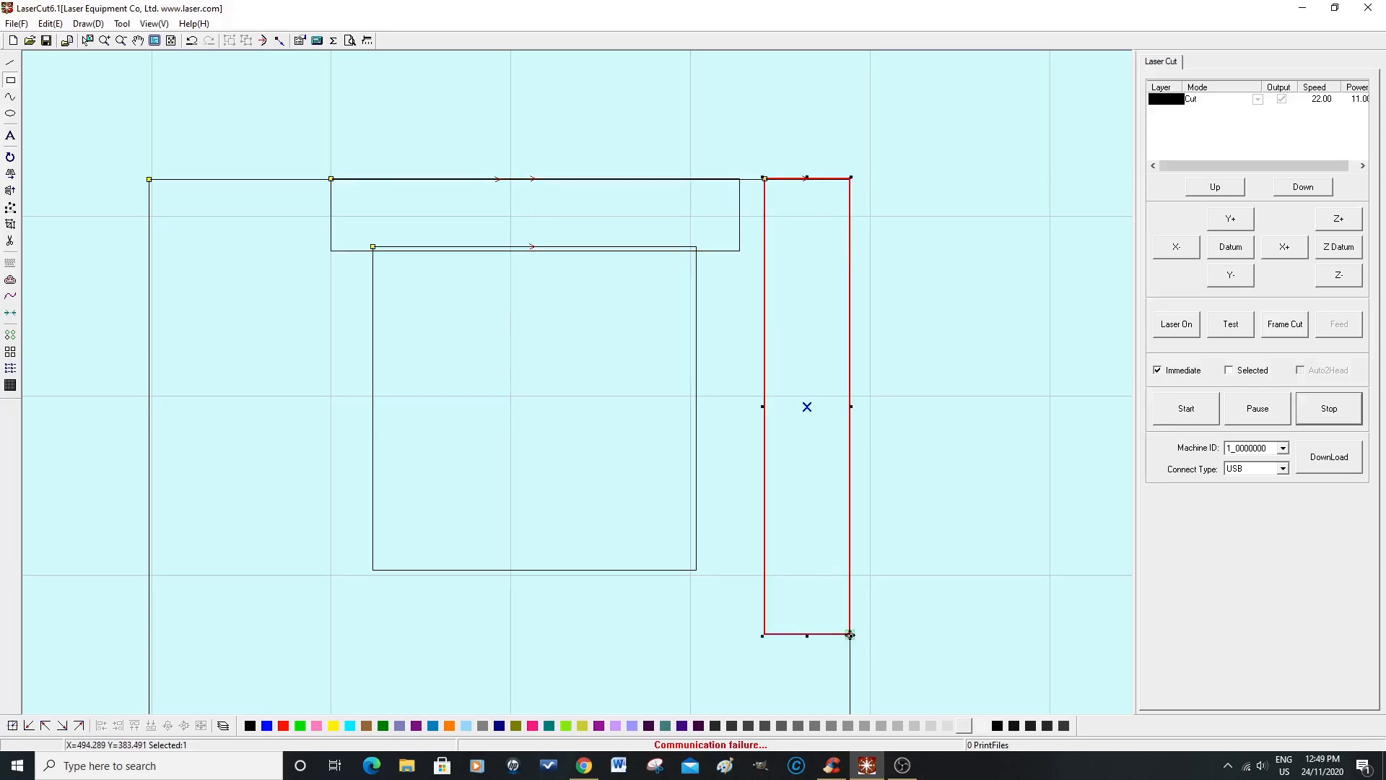
Step: Set the width of the vertical spacer rectangle to about 20 mm
right_click(850, 381)
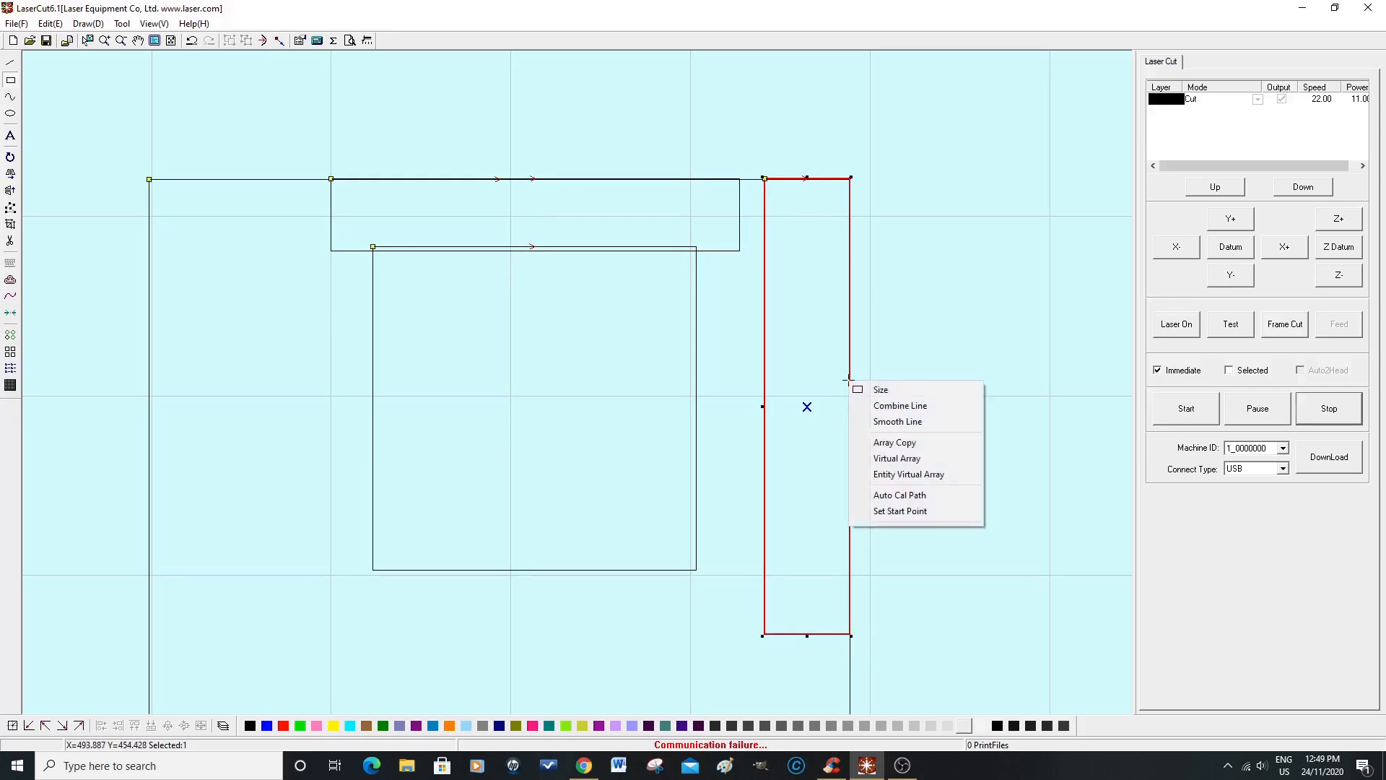
left_click(902, 395)
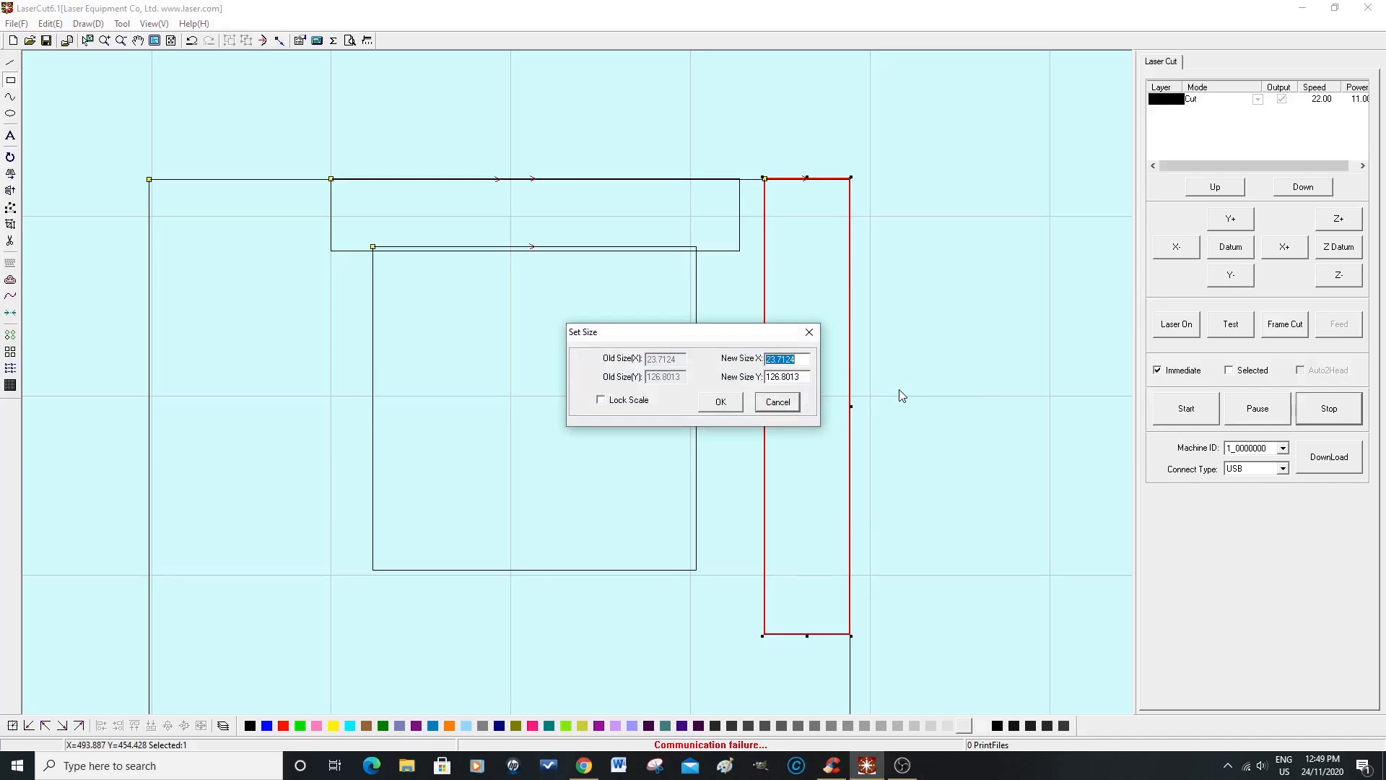
left_click_drag(805, 356, 768, 359)
type("20")
left_click(721, 402)
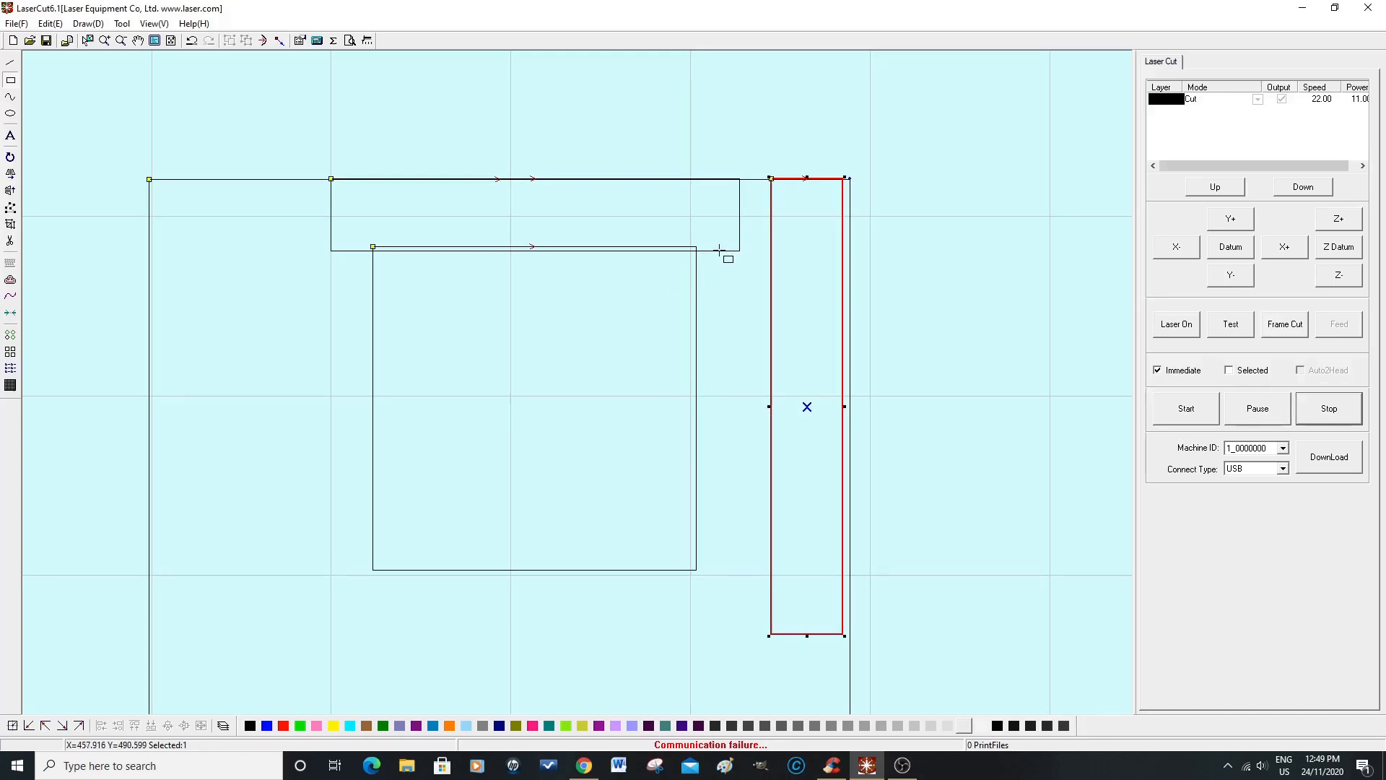
Step: Set the height of the horizontal spacer rectangle to 20 mm
left_click(739, 206)
right_click(739, 205)
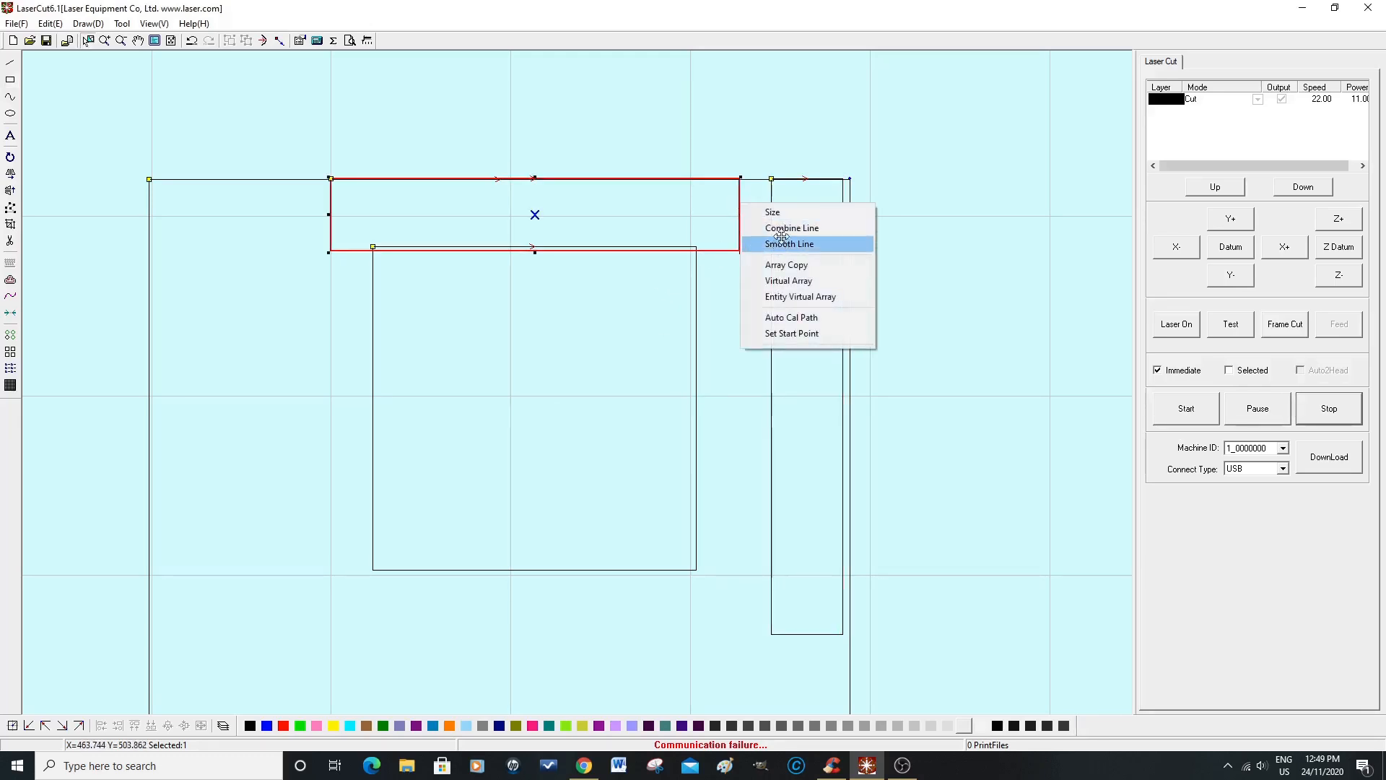
left_click(774, 212)
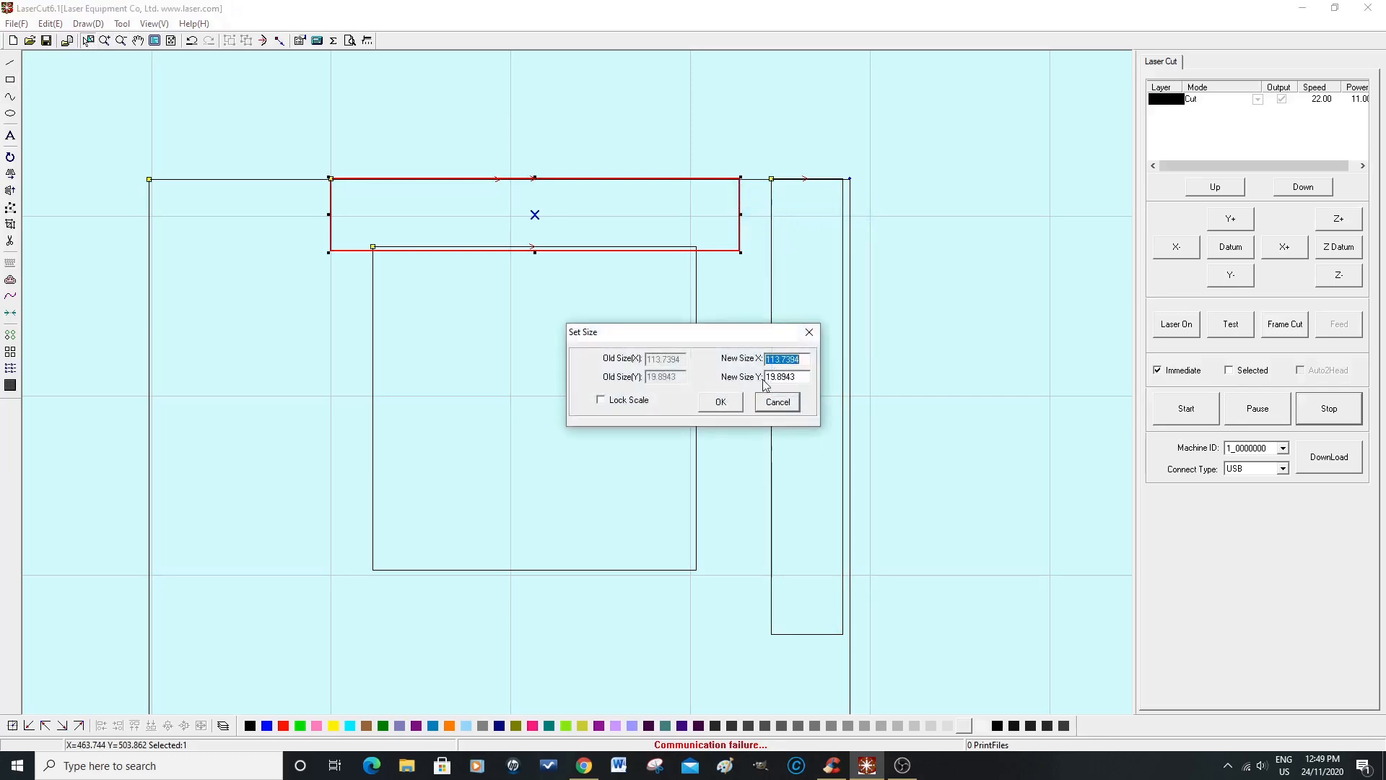
left_click_drag(806, 376, 765, 378)
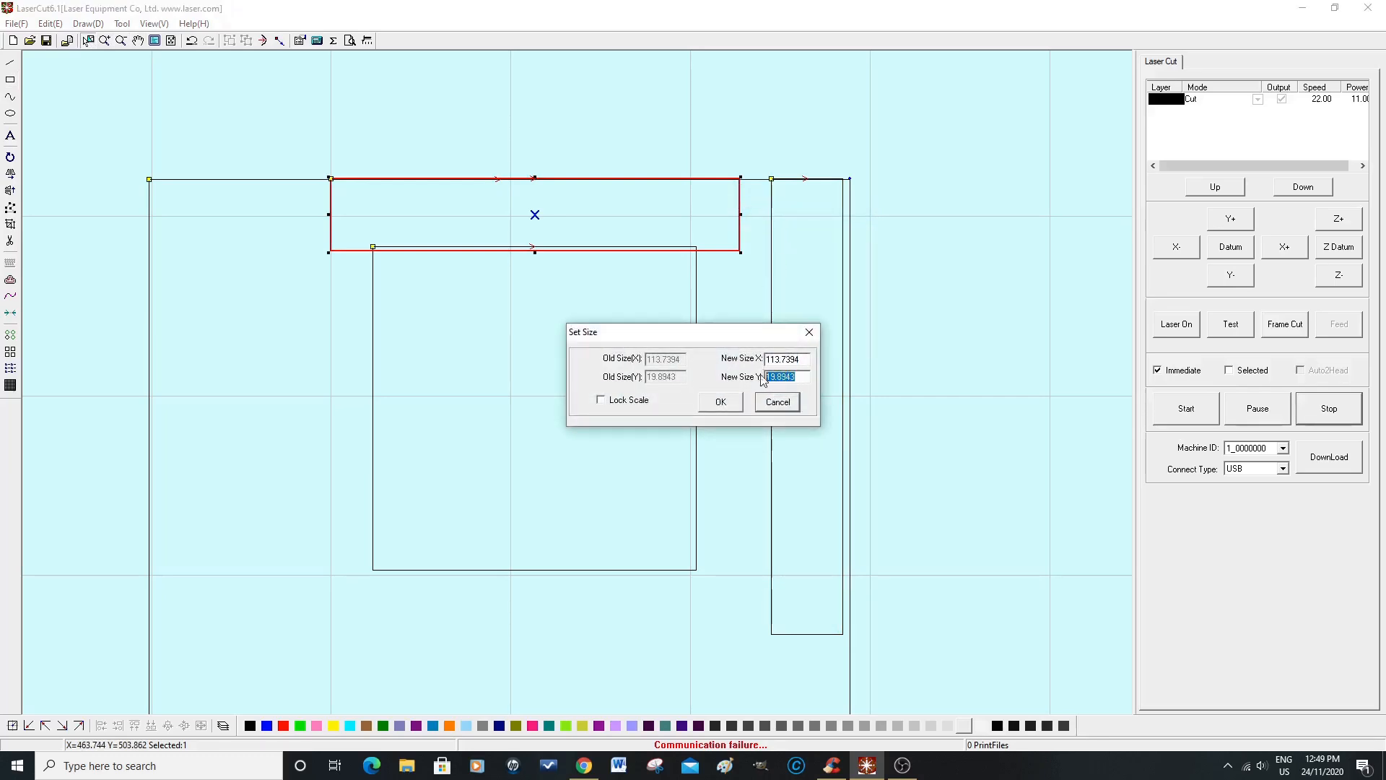
type("20")
left_click(720, 403)
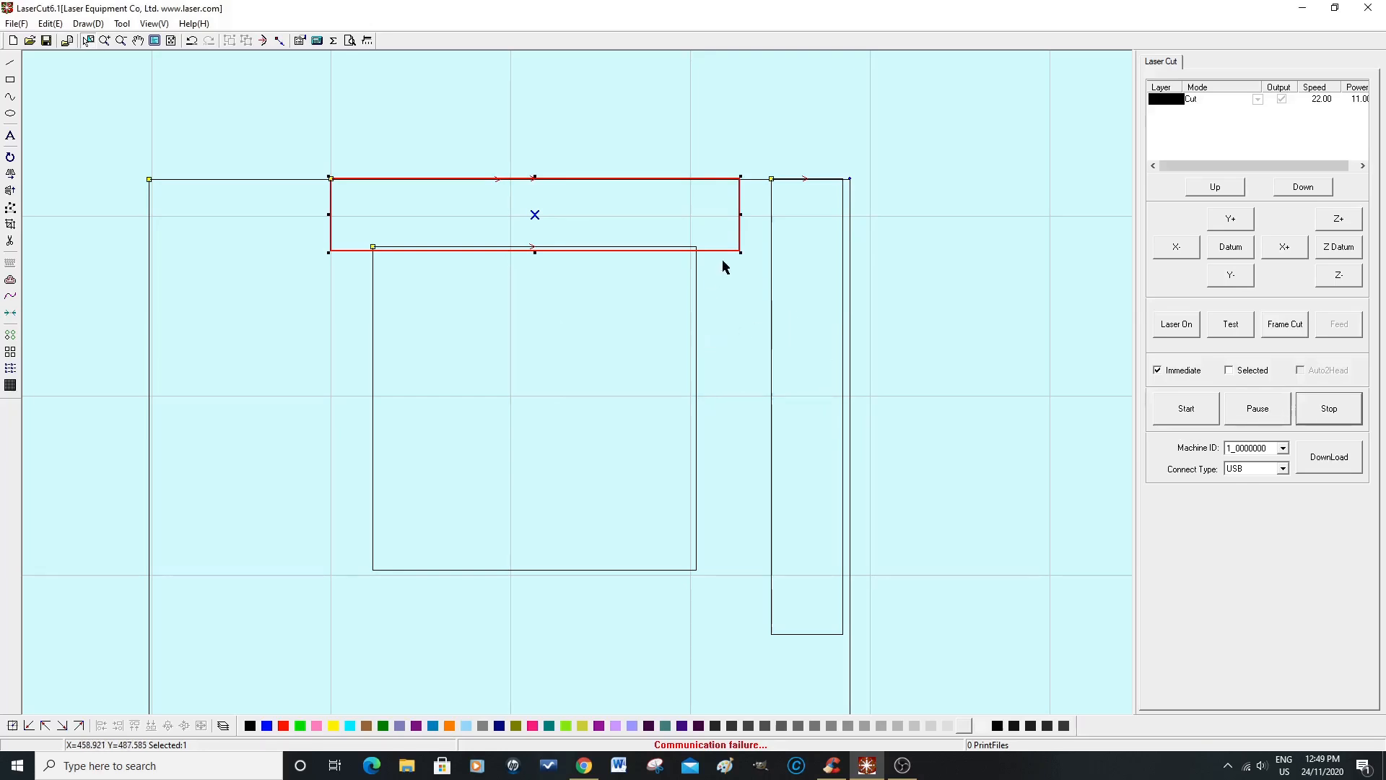
Step: Move the square below the horizontal spacer and toward the vertical one, and align the vertical spacer with the outline's right edge
left_click(697, 313)
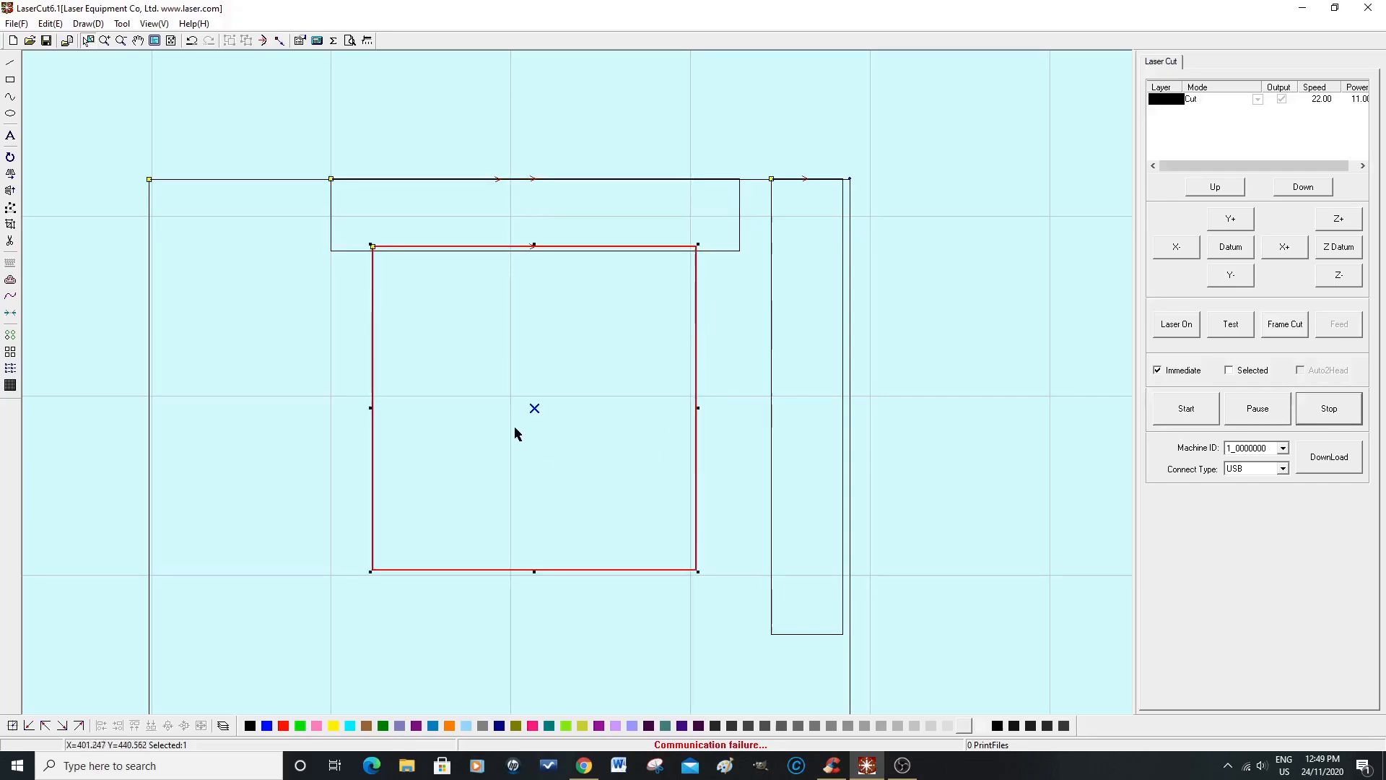
left_click_drag(533, 414, 607, 416)
left_click(929, 304)
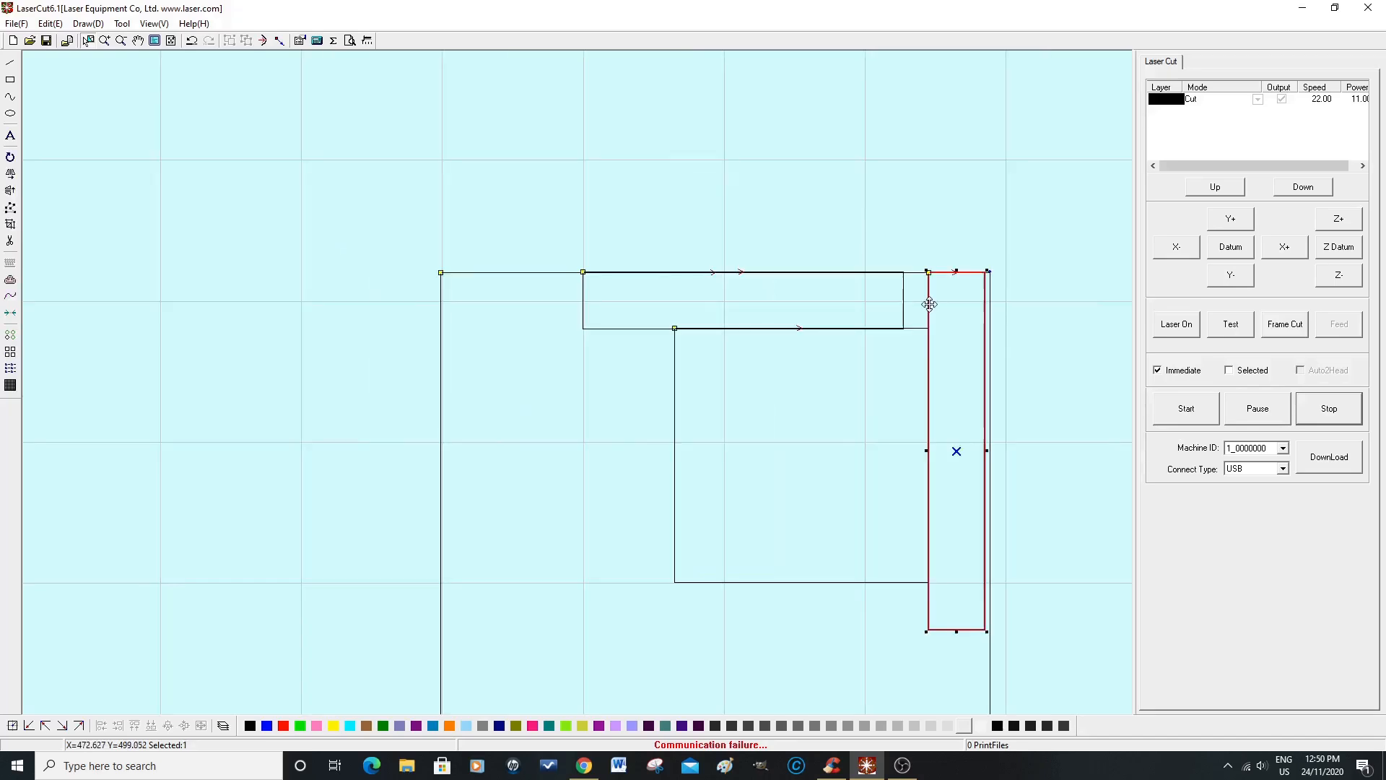
left_click_drag(956, 452, 961, 450)
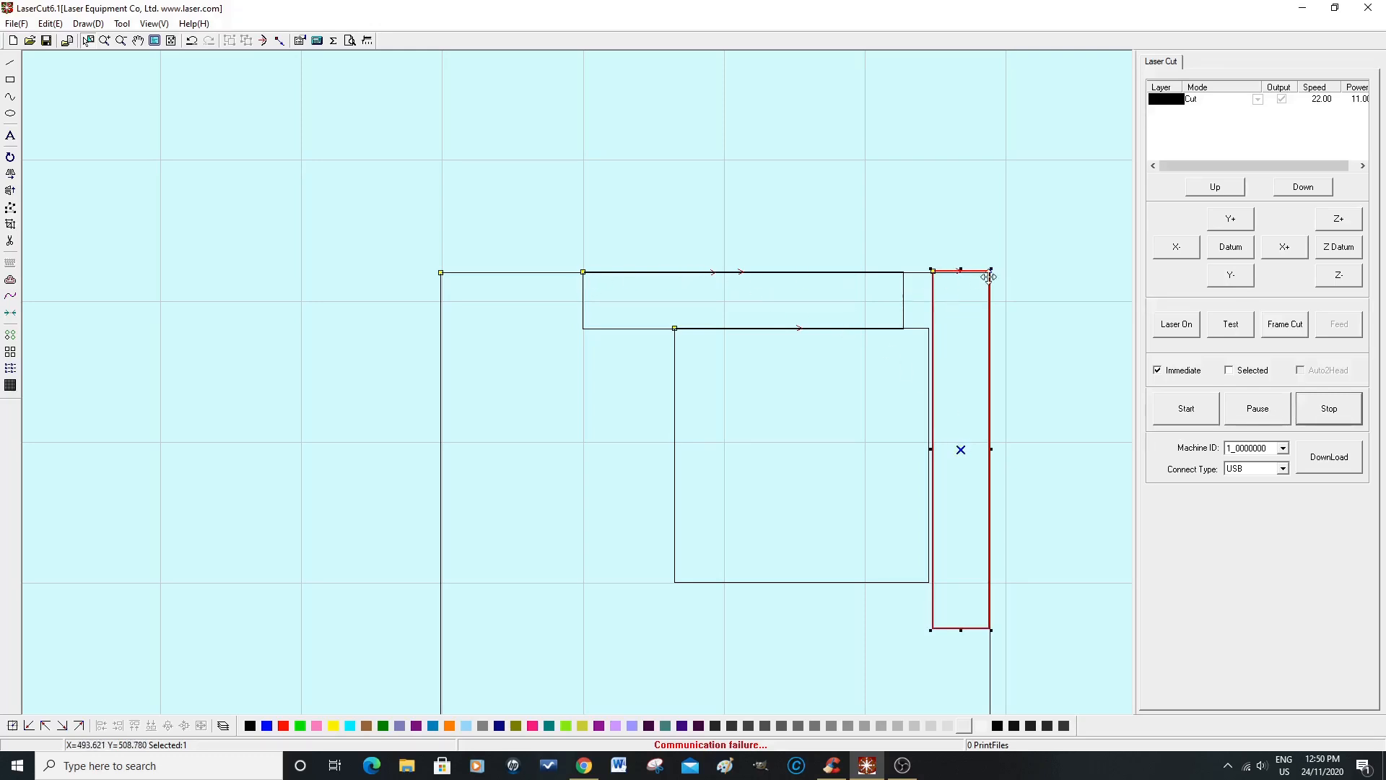
Step: Move the 90 mm square sideways until its right edge meets the left edge of the vertical spacer rectangle
left_click(675, 383)
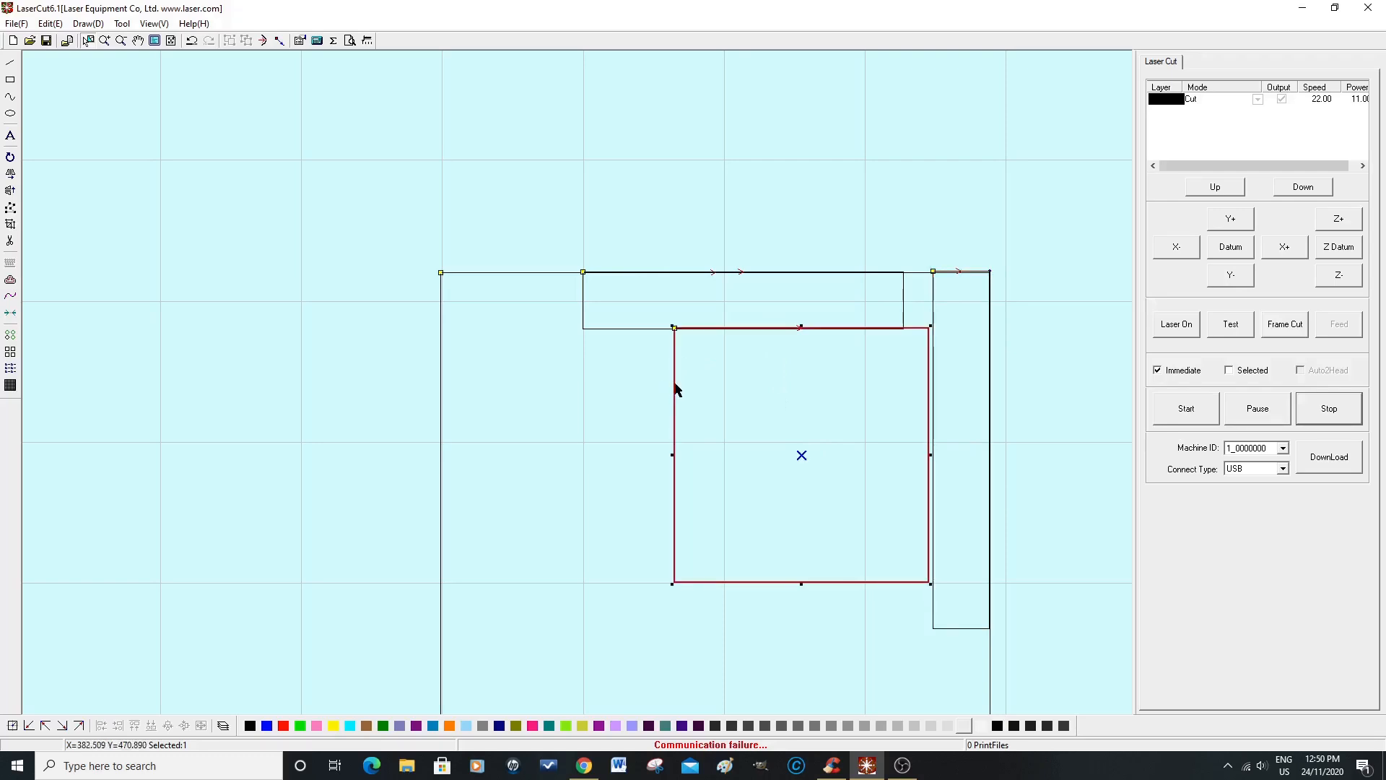
scroll(903, 346, "up", 3)
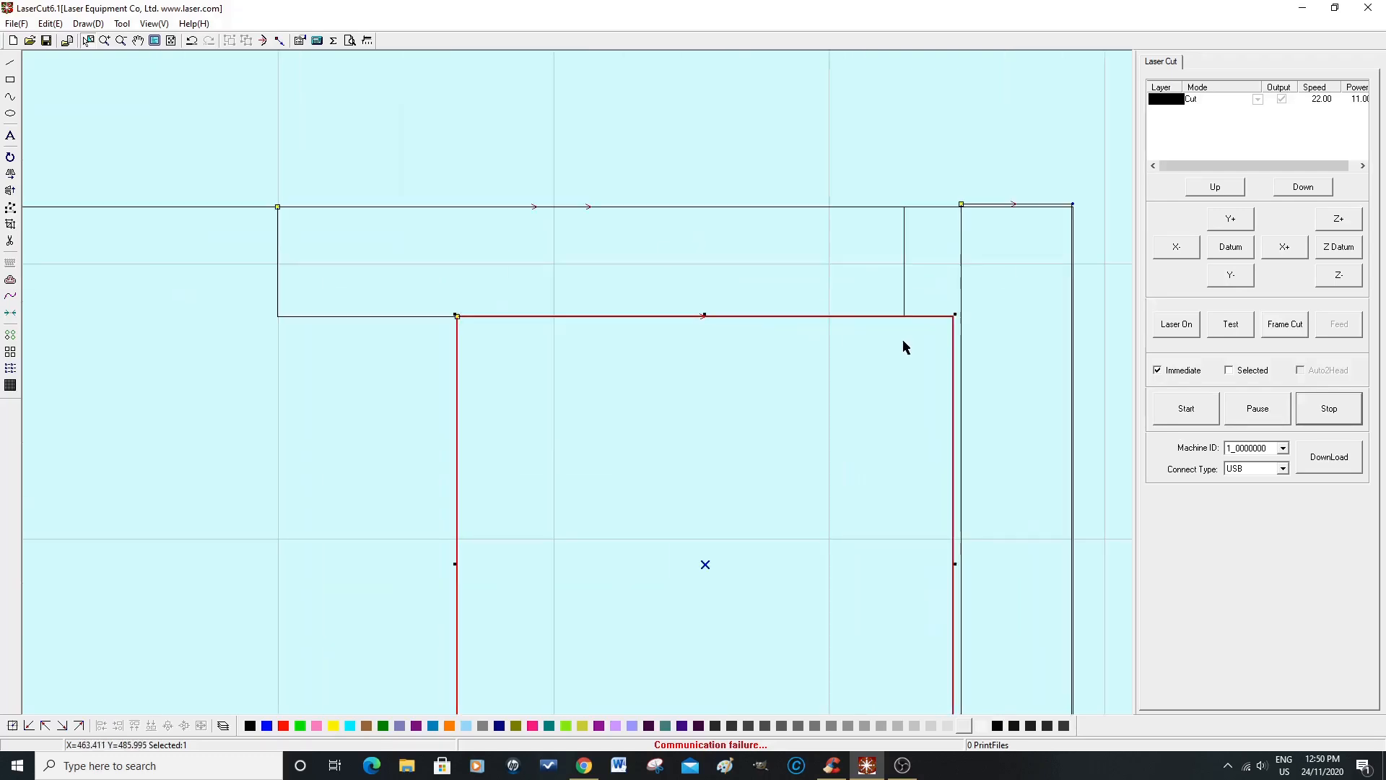
scroll(903, 347, "down", 1)
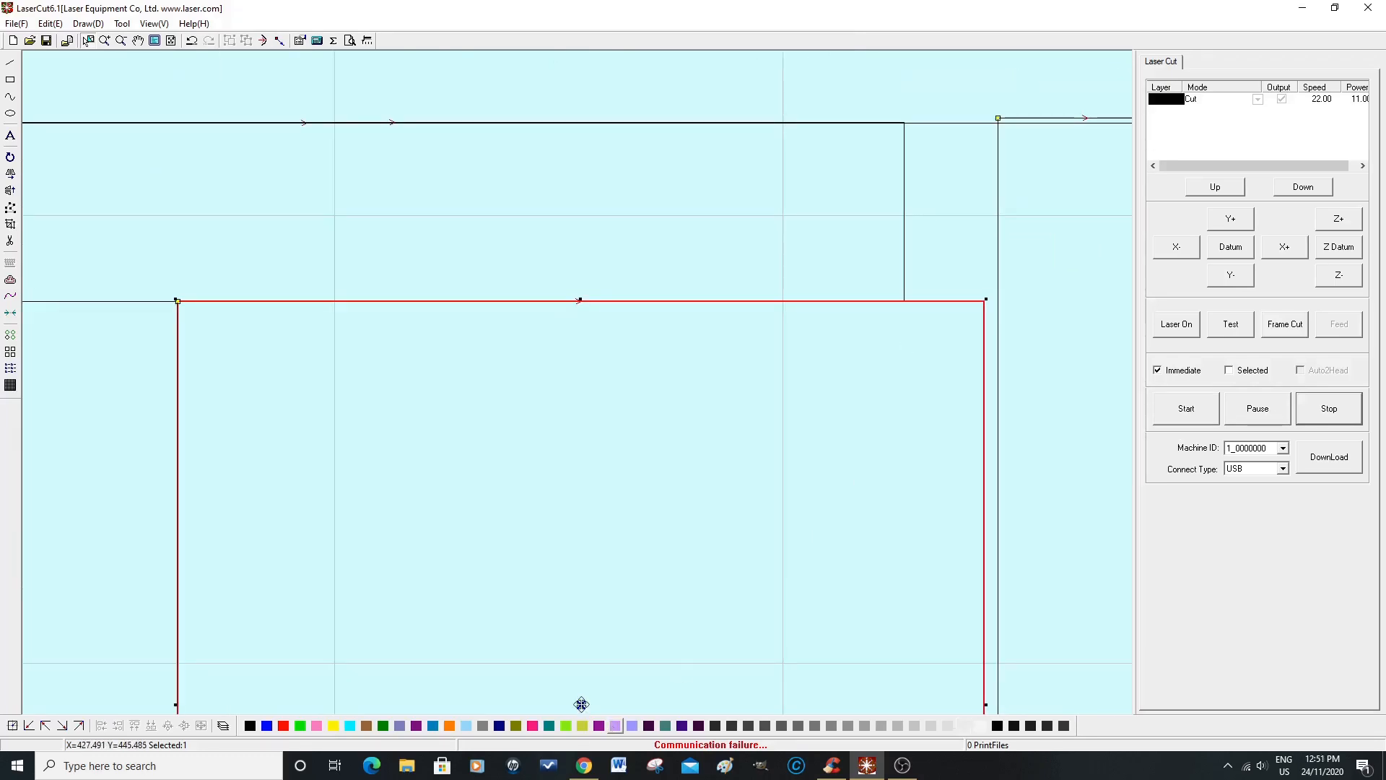
left_click_drag(581, 704, 592, 705)
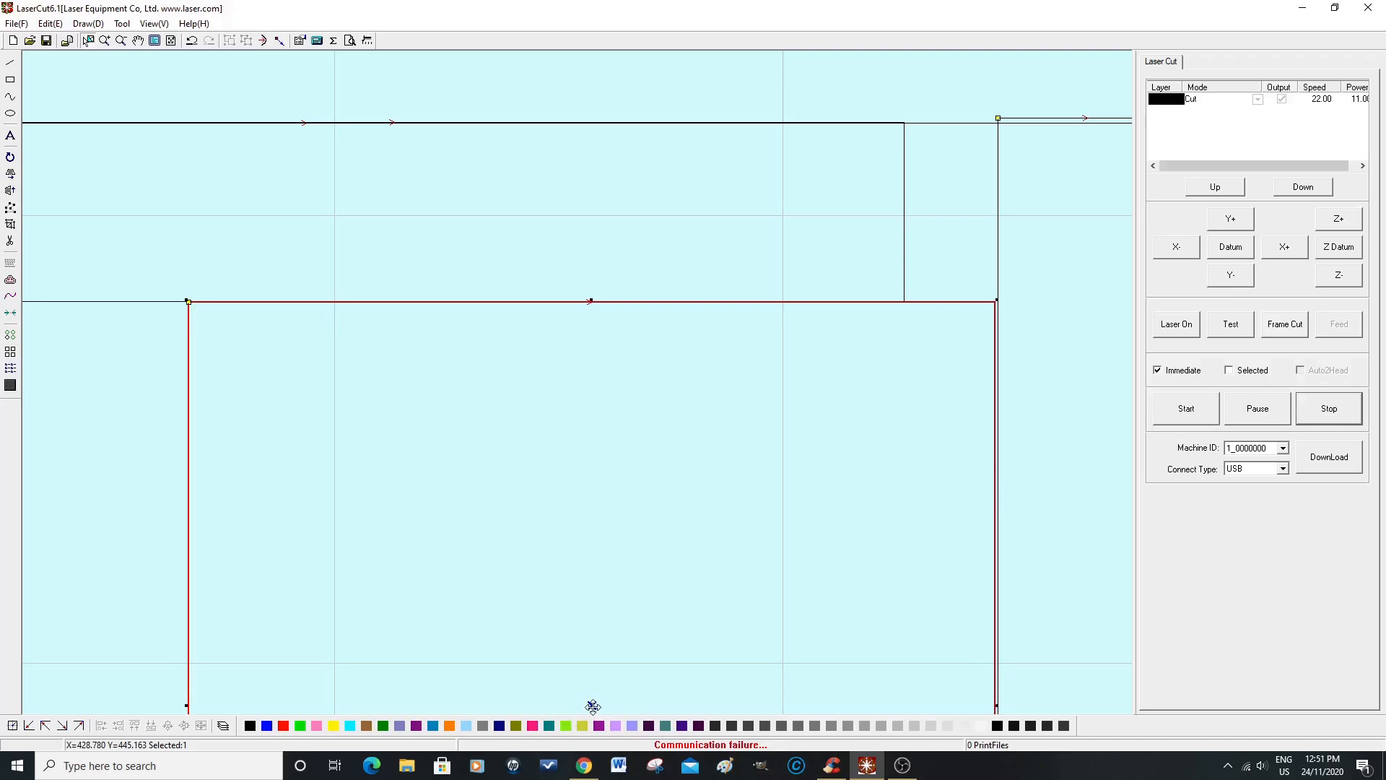
left_click_drag(592, 705, 595, 706)
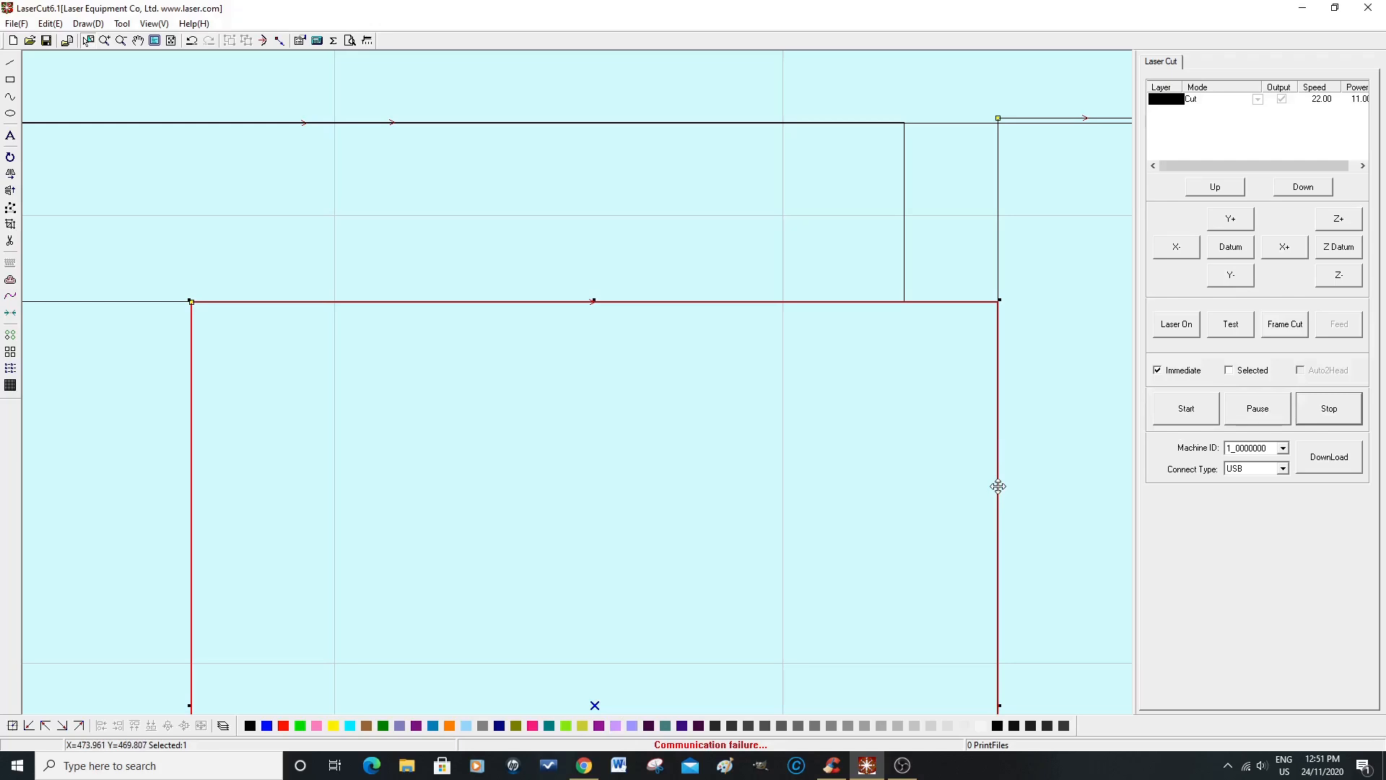
scroll(799, 500, "down", 2)
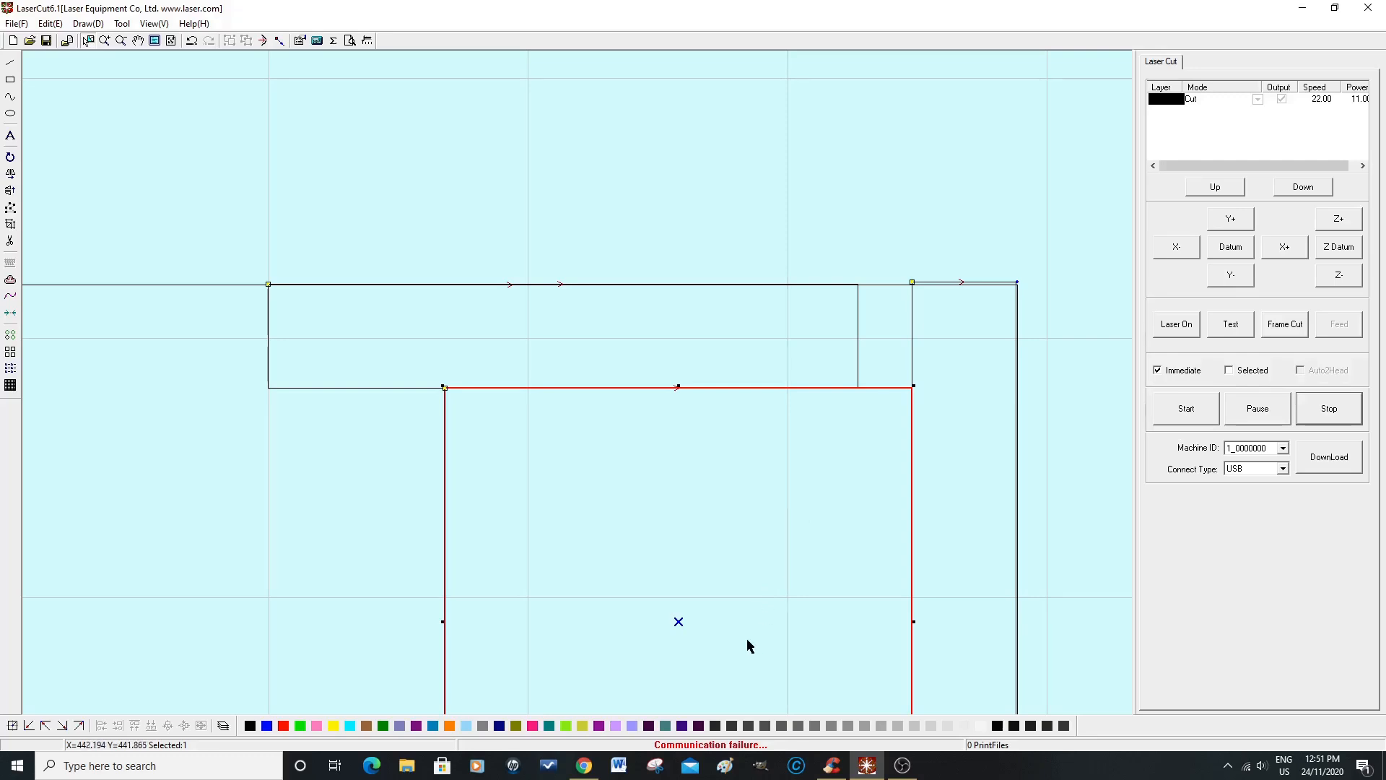
Step: Delete the vertical and horizontal spacer rectangles, leaving the square inside the panel outline
left_click(912, 344)
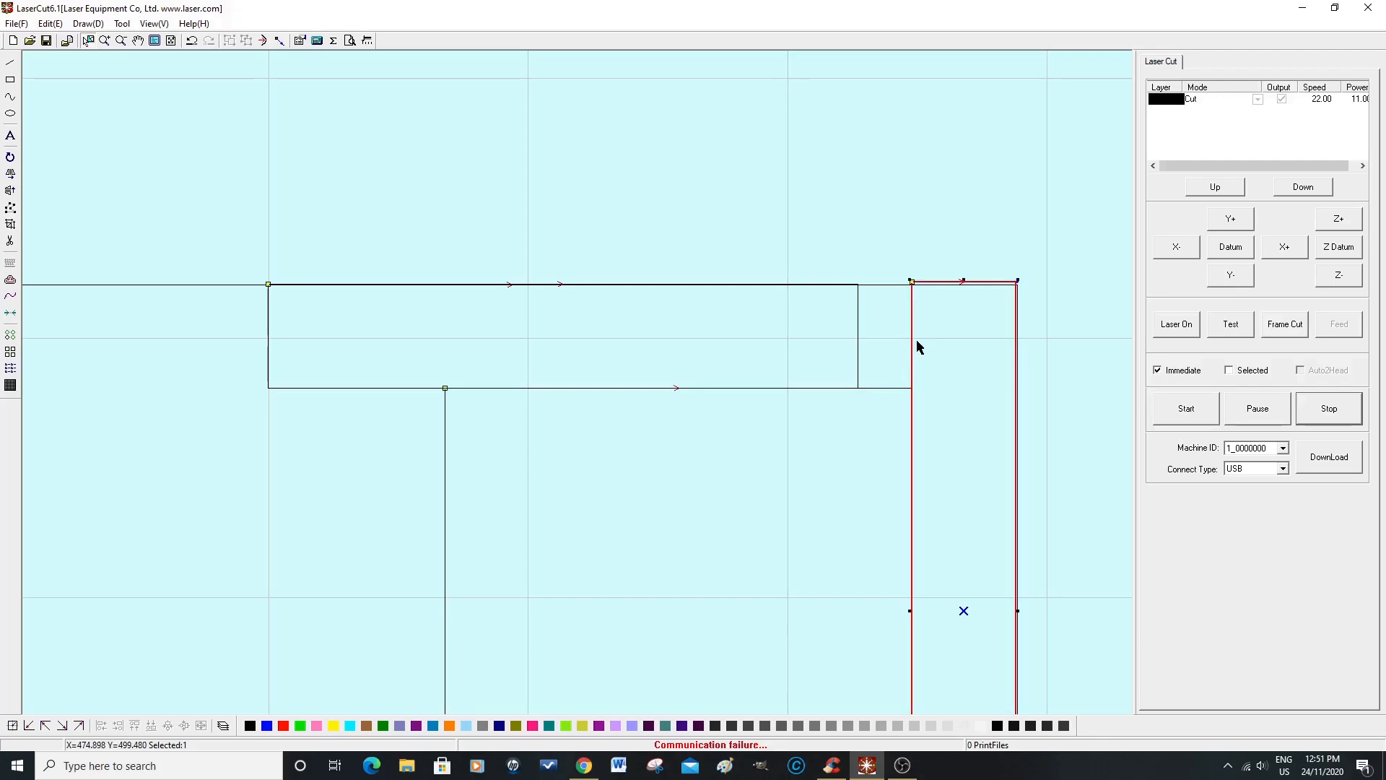
right_click(912, 342)
left_click(911, 340)
key("Delete")
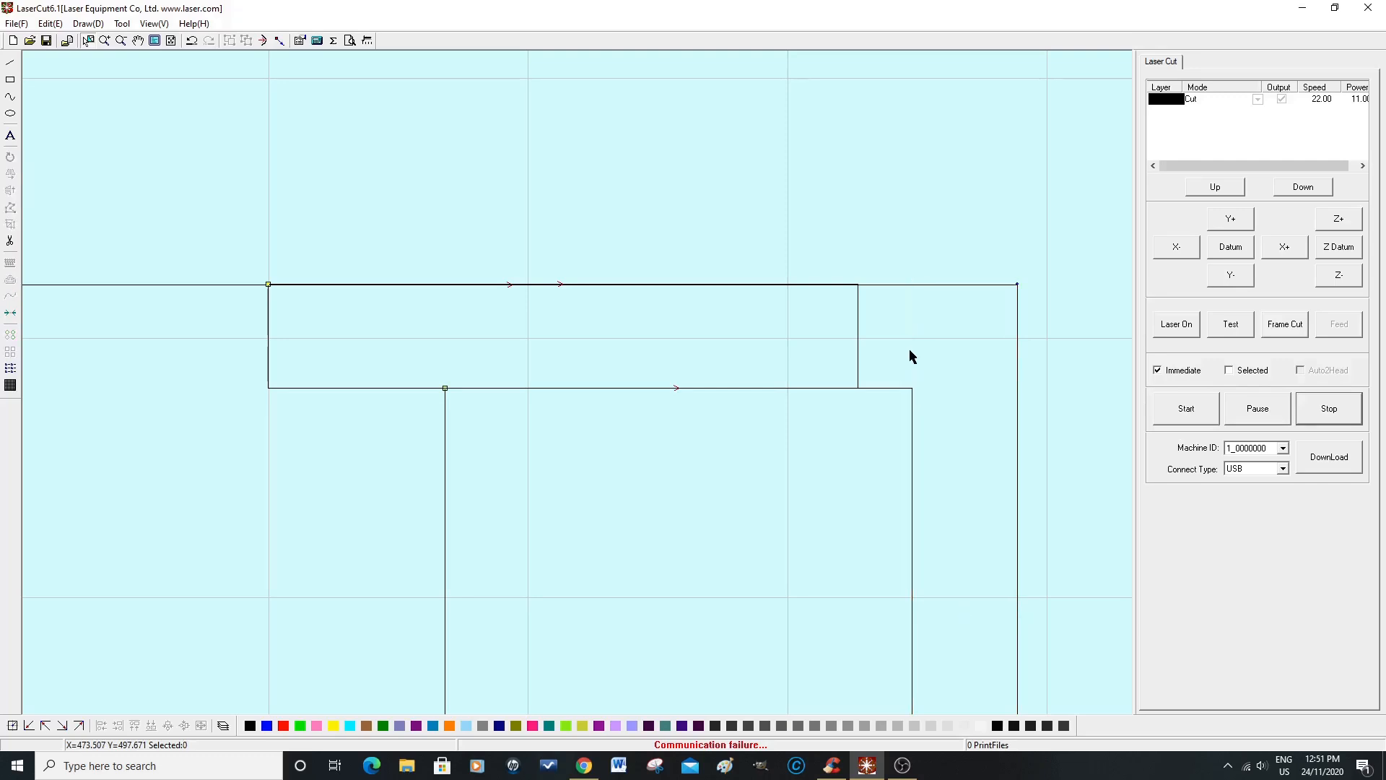
left_click(858, 346)
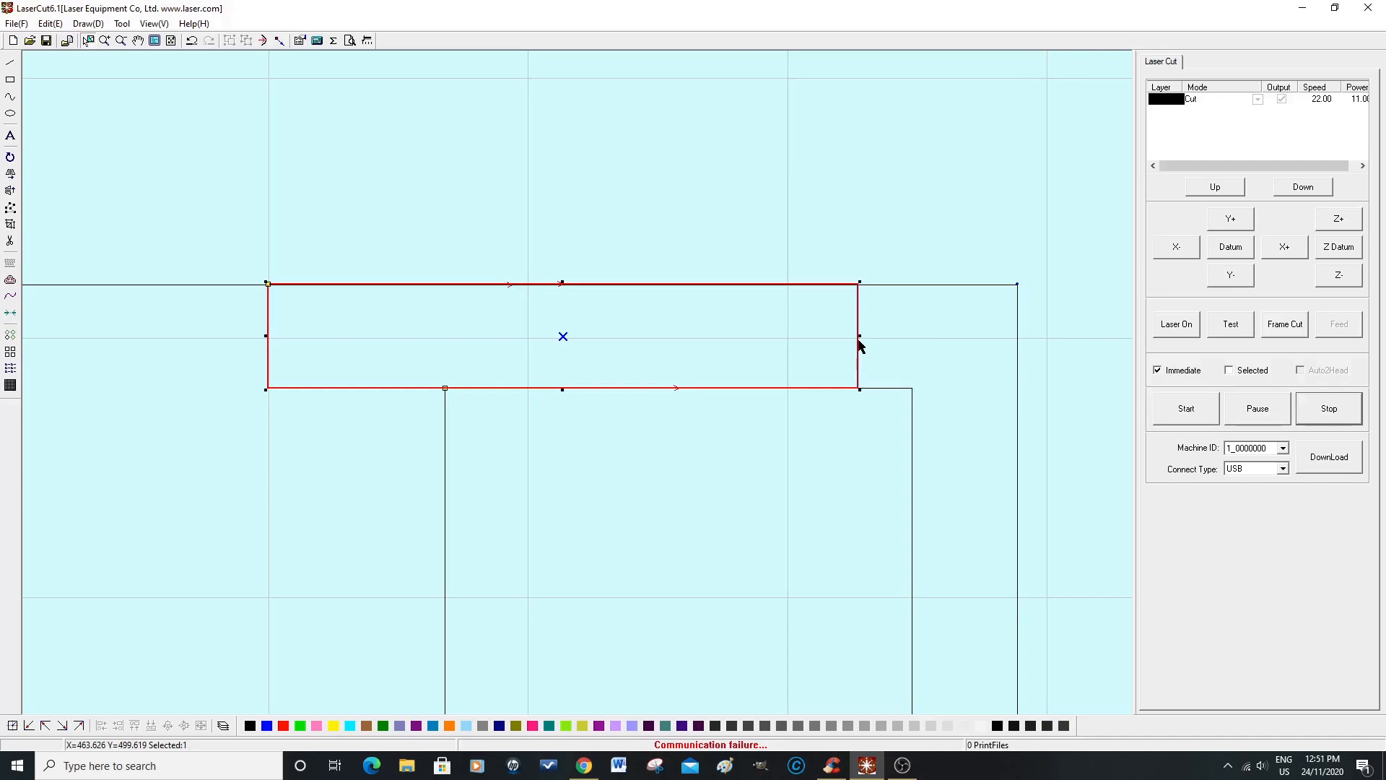
key("Delete")
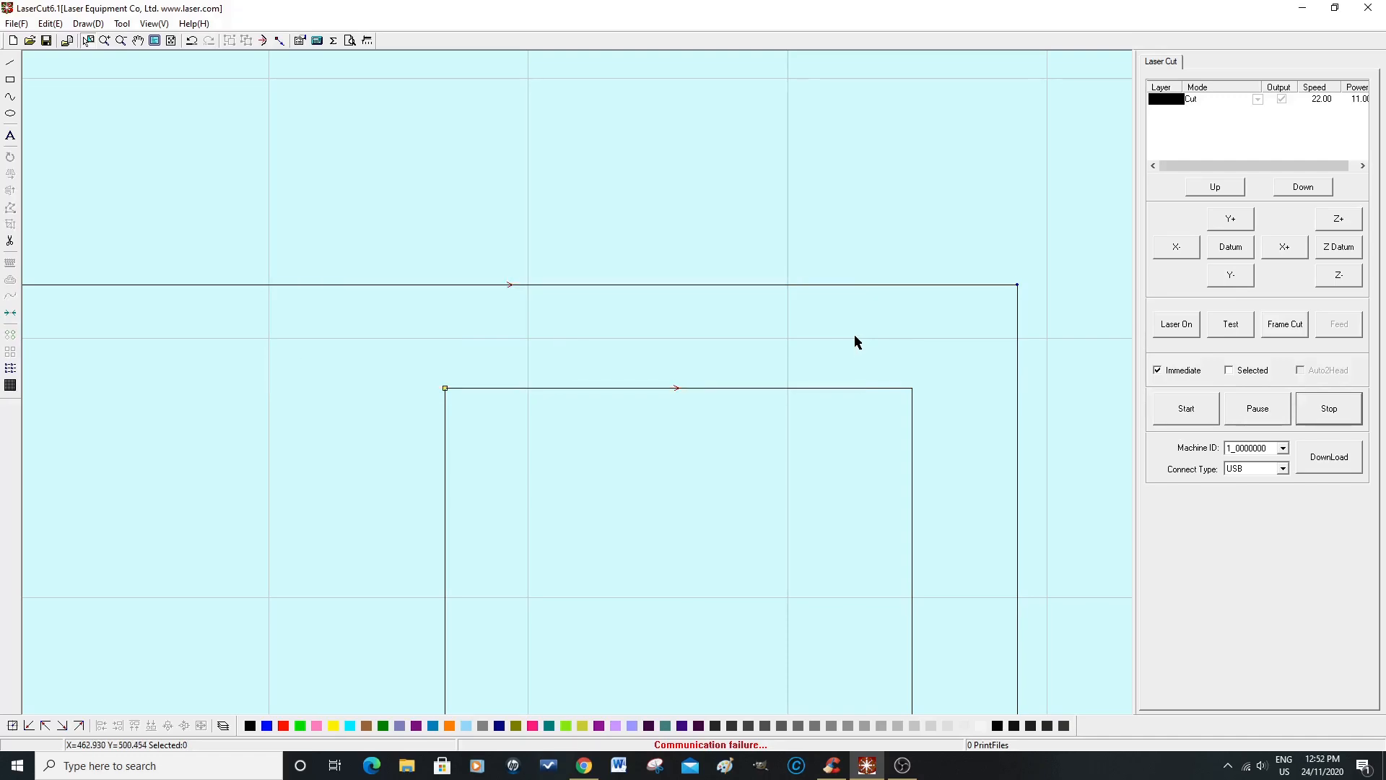
Step: Draw a small narrow upright rectangle inside the square and place it in the square's lower-left corner
scroll(802, 446, "down", 4)
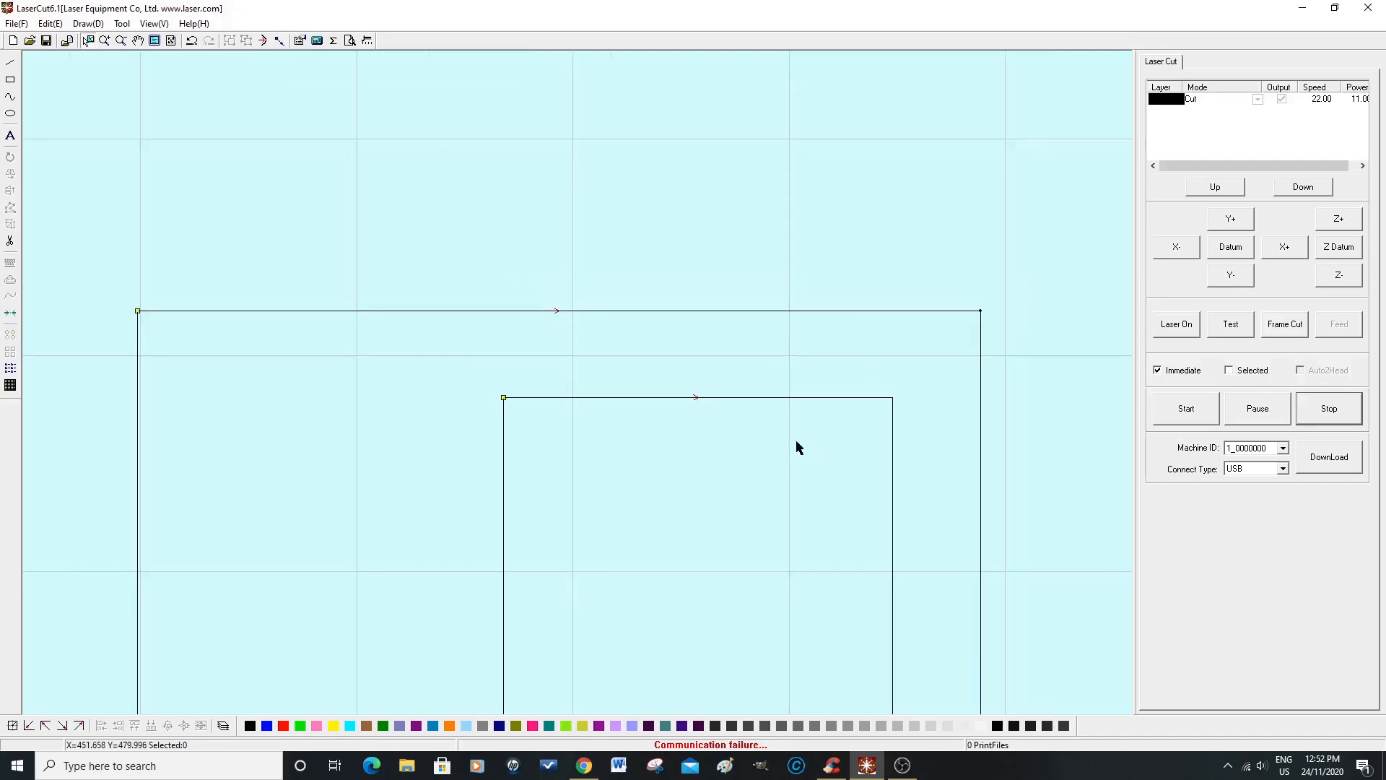
scroll(819, 542, "up", 3)
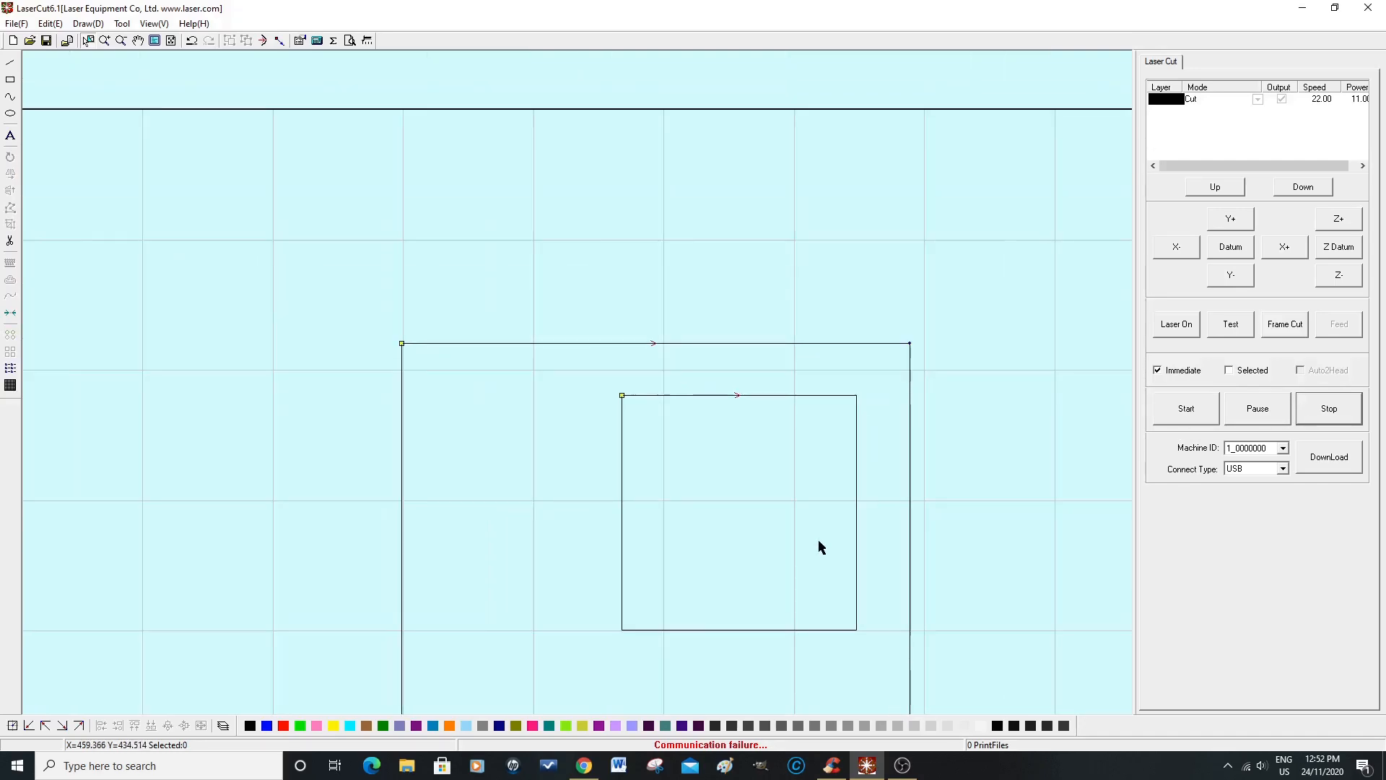
scroll(818, 546, "up", 1)
scroll(819, 547, "down", 1)
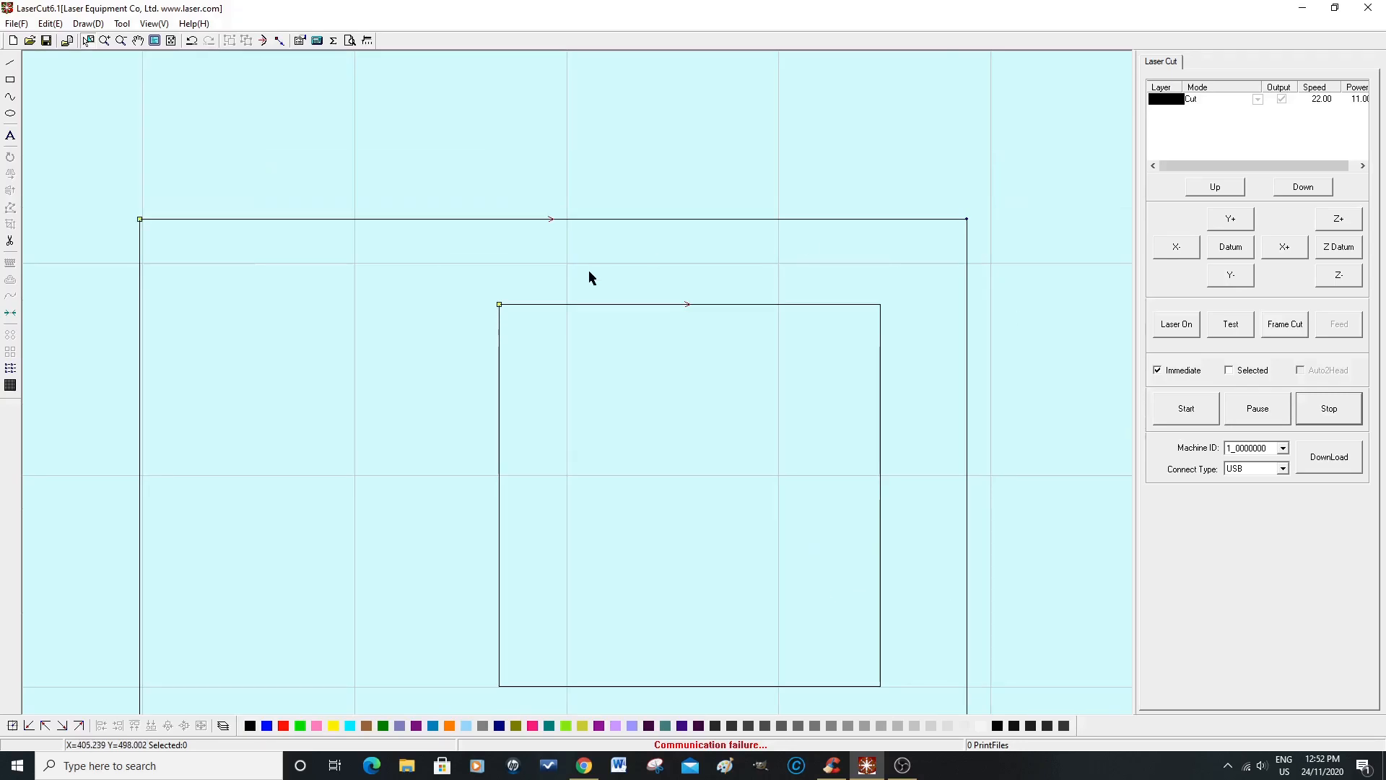
left_click(11, 82)
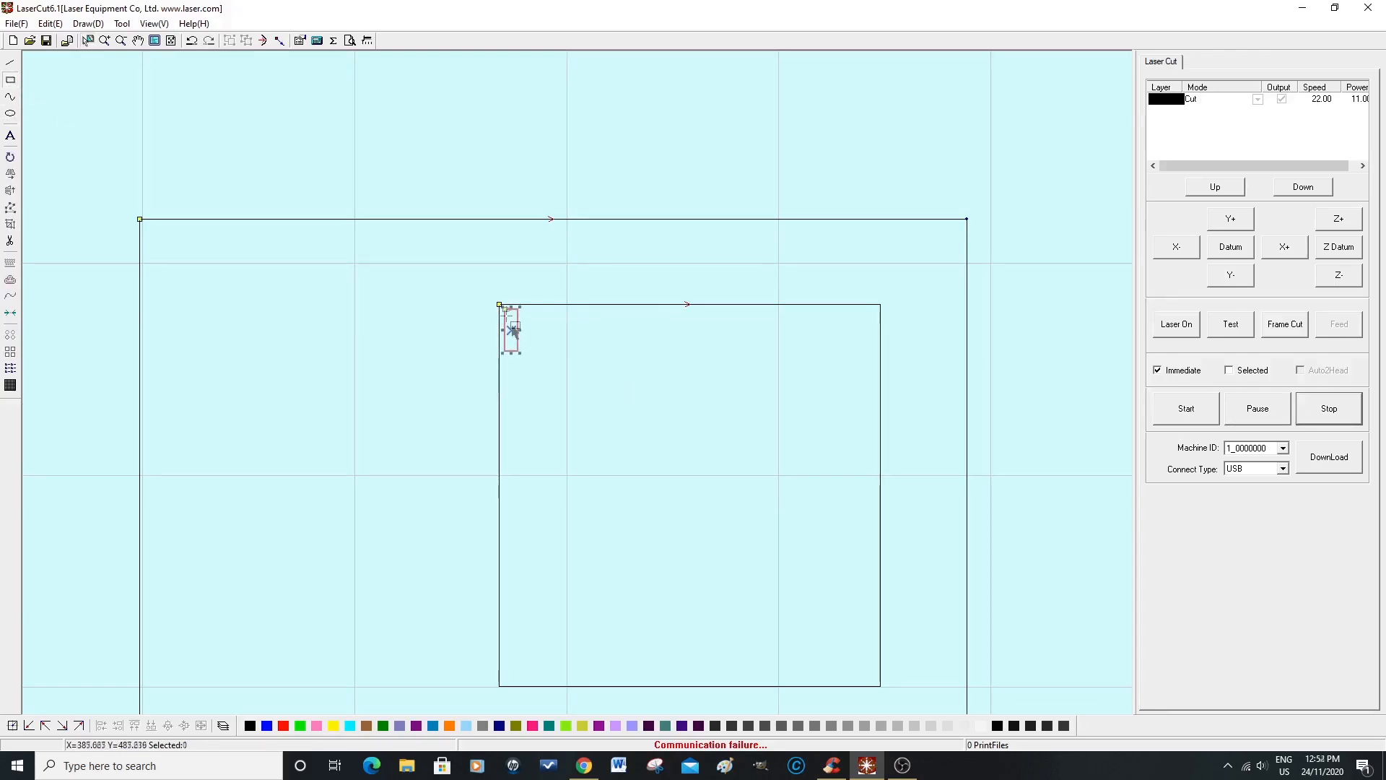
left_click_drag(511, 332, 512, 661)
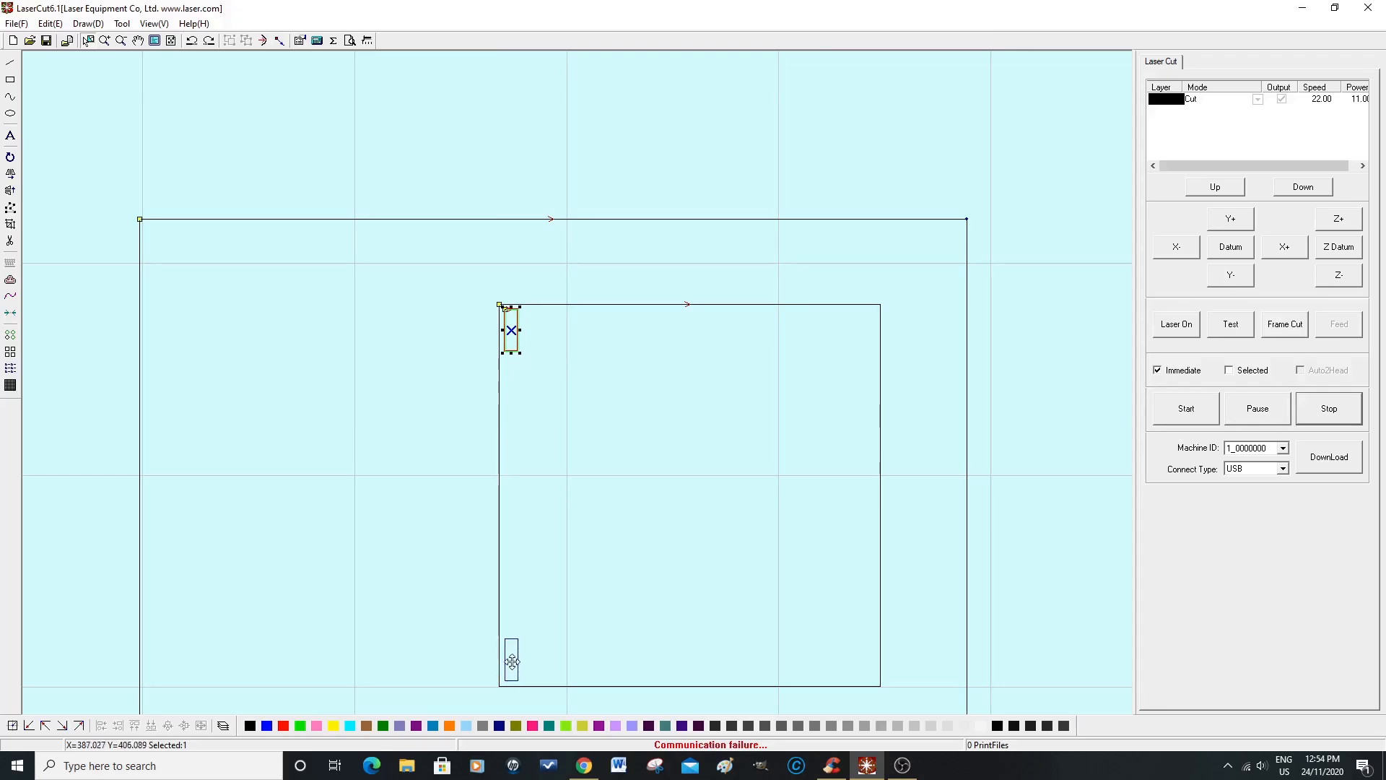
left_click_drag(511, 661, 512, 660)
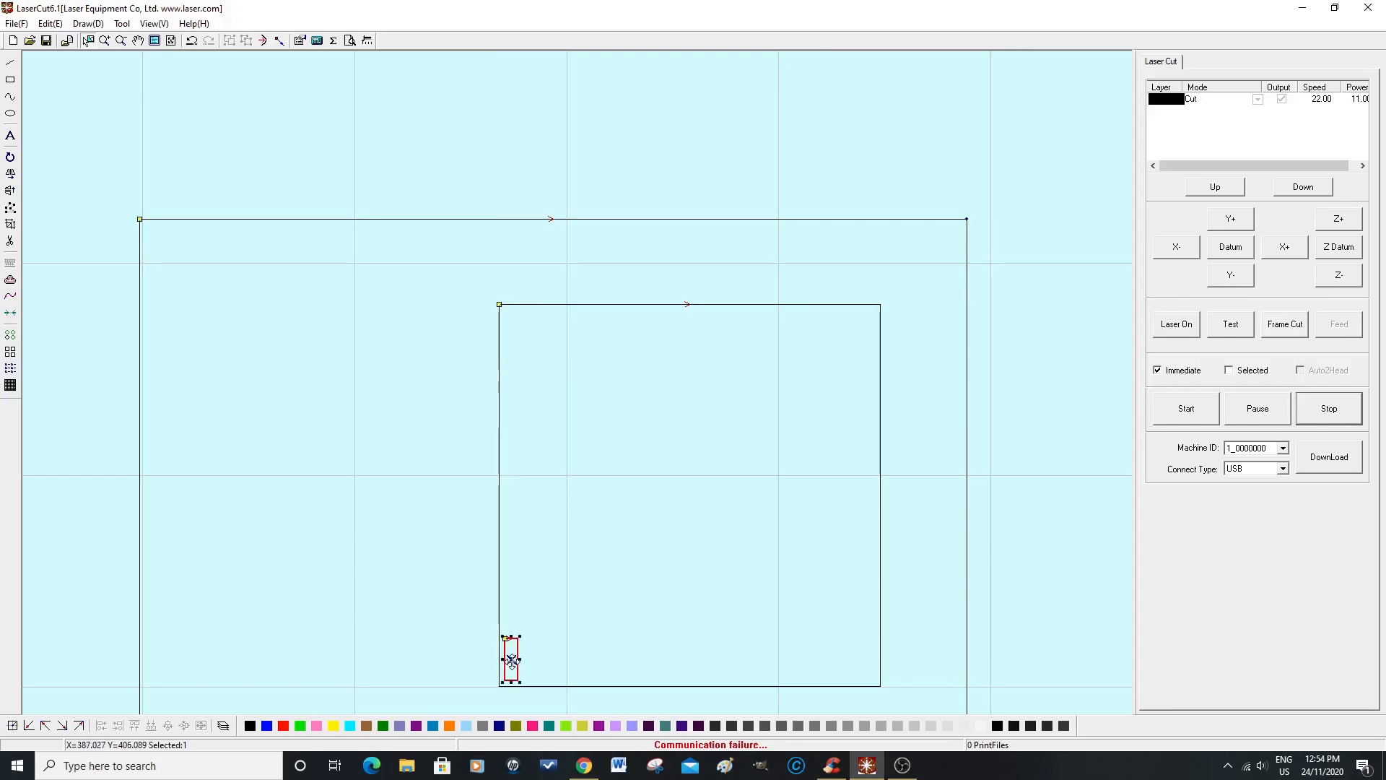
Step: Try an array copy of the small rectangle with 10 rows and 18 columns without gaps, and undo it
left_click(10, 352)
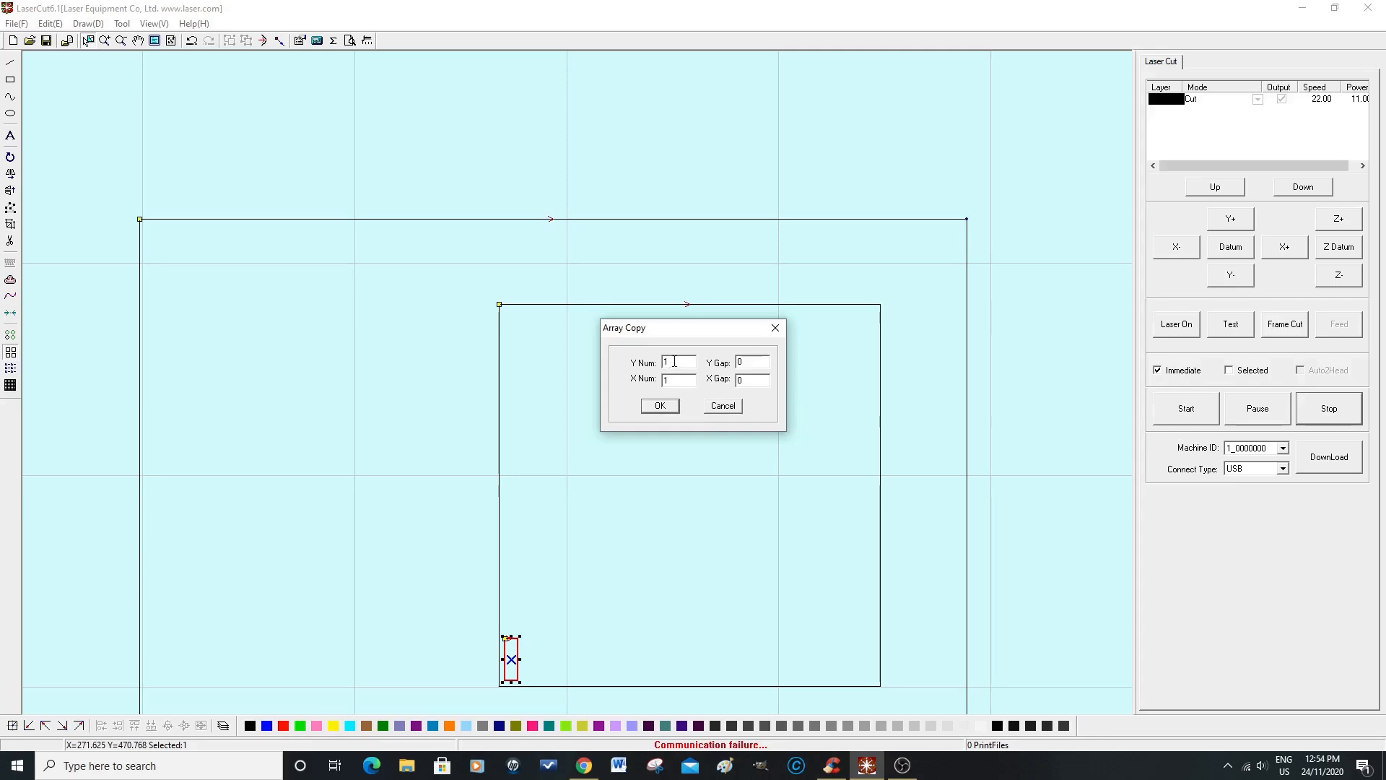
left_click_drag(675, 362, 663, 361)
type("10")
left_click_drag(675, 382, 659, 381)
type("1")
left_click(663, 406)
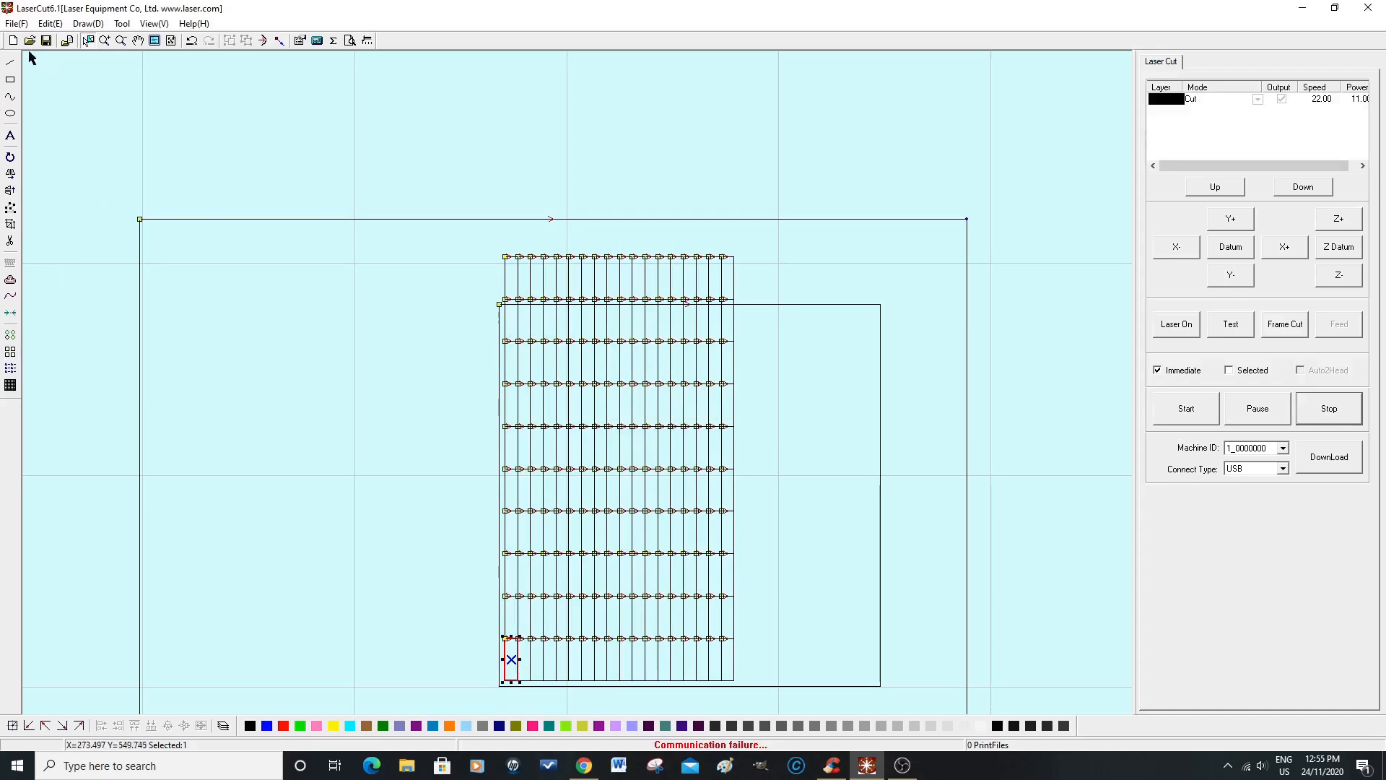
left_click(191, 41)
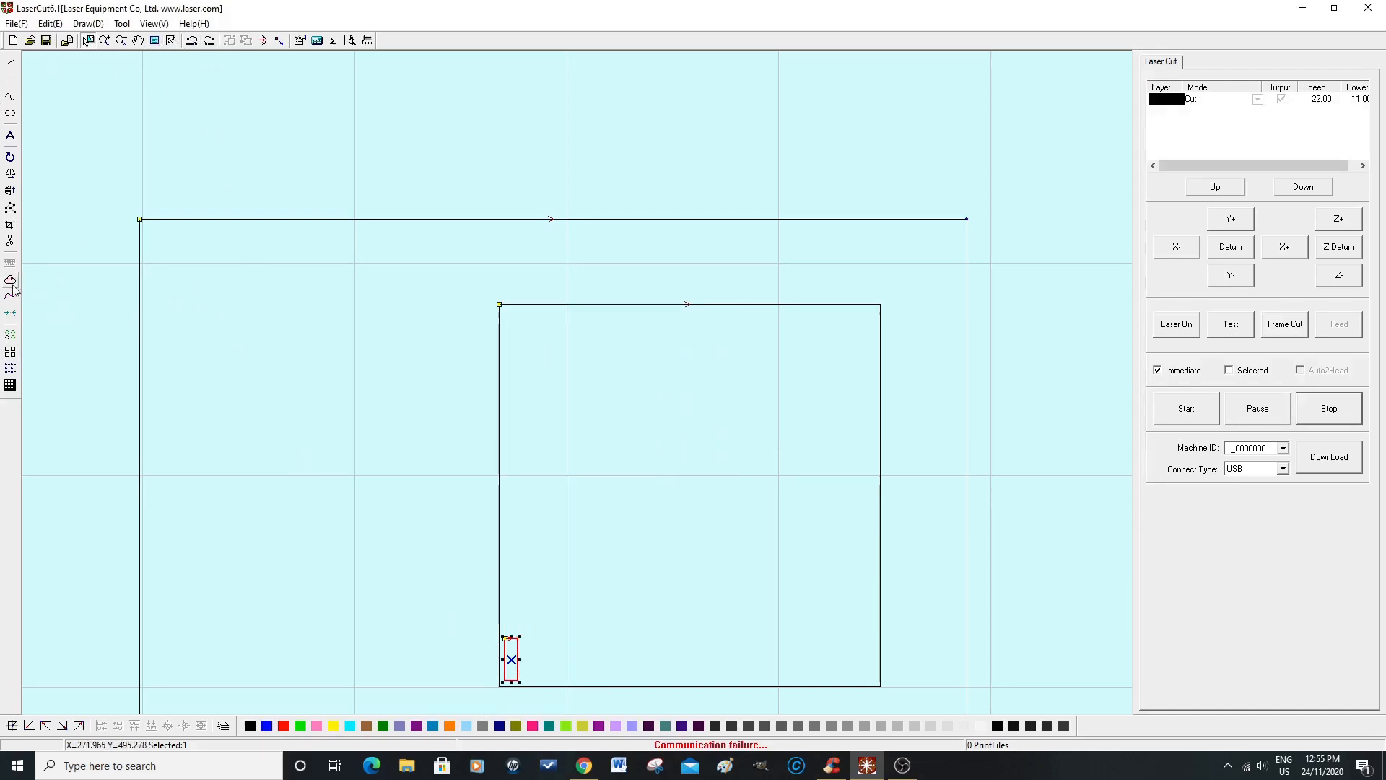
Step: Try an array copy of the small rectangle with 8 rows and 15 columns at gaps of 2, and undo it
left_click(11, 352)
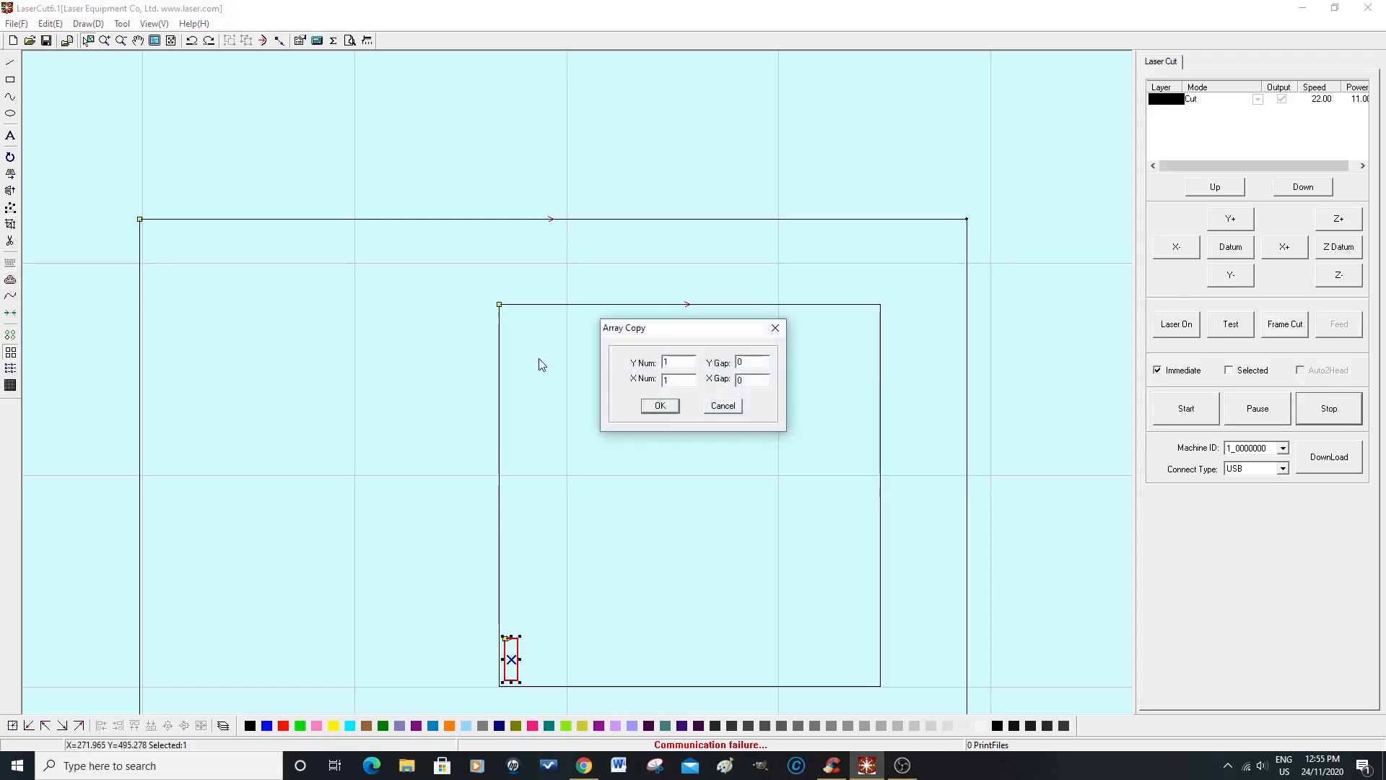
double_click(665, 362)
type("8")
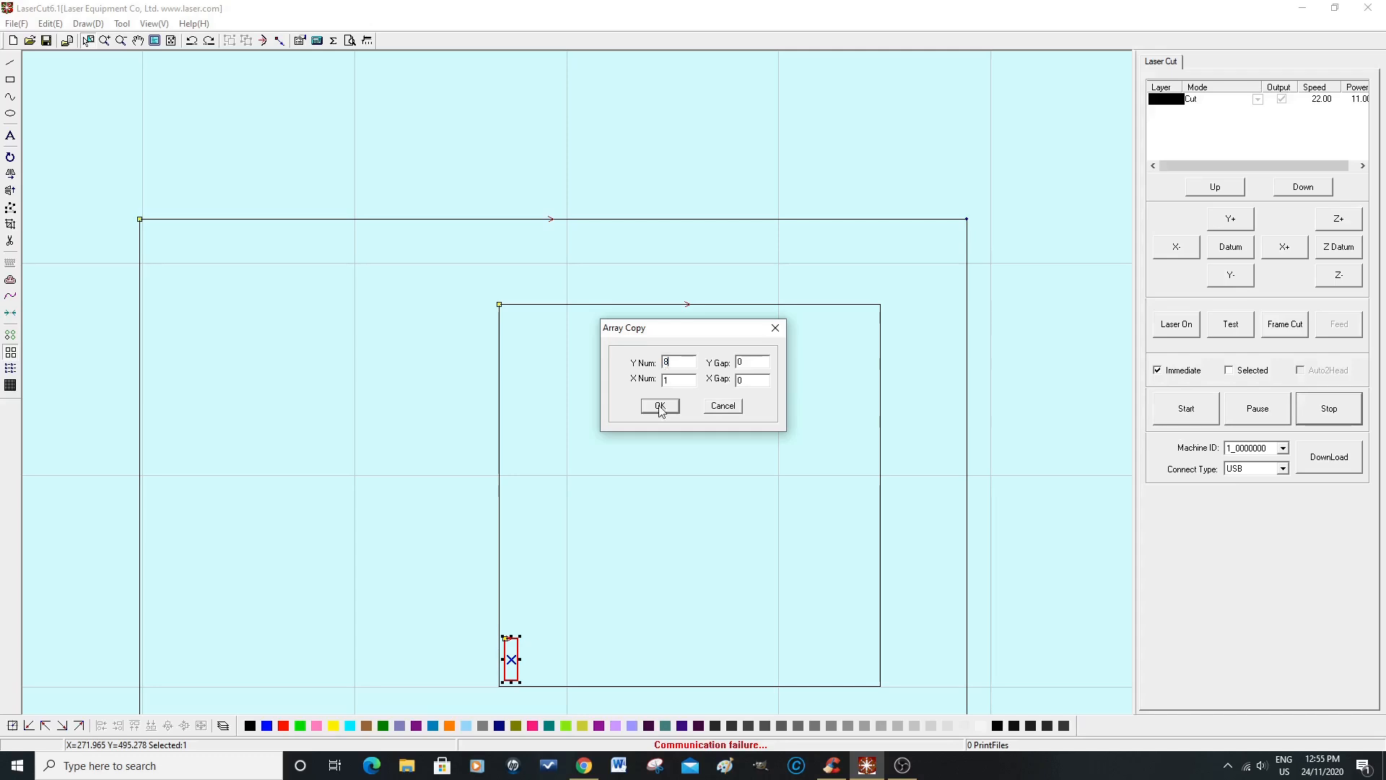
left_click(677, 380)
left_click_drag(677, 381, 665, 380)
type("15")
left_click(659, 408)
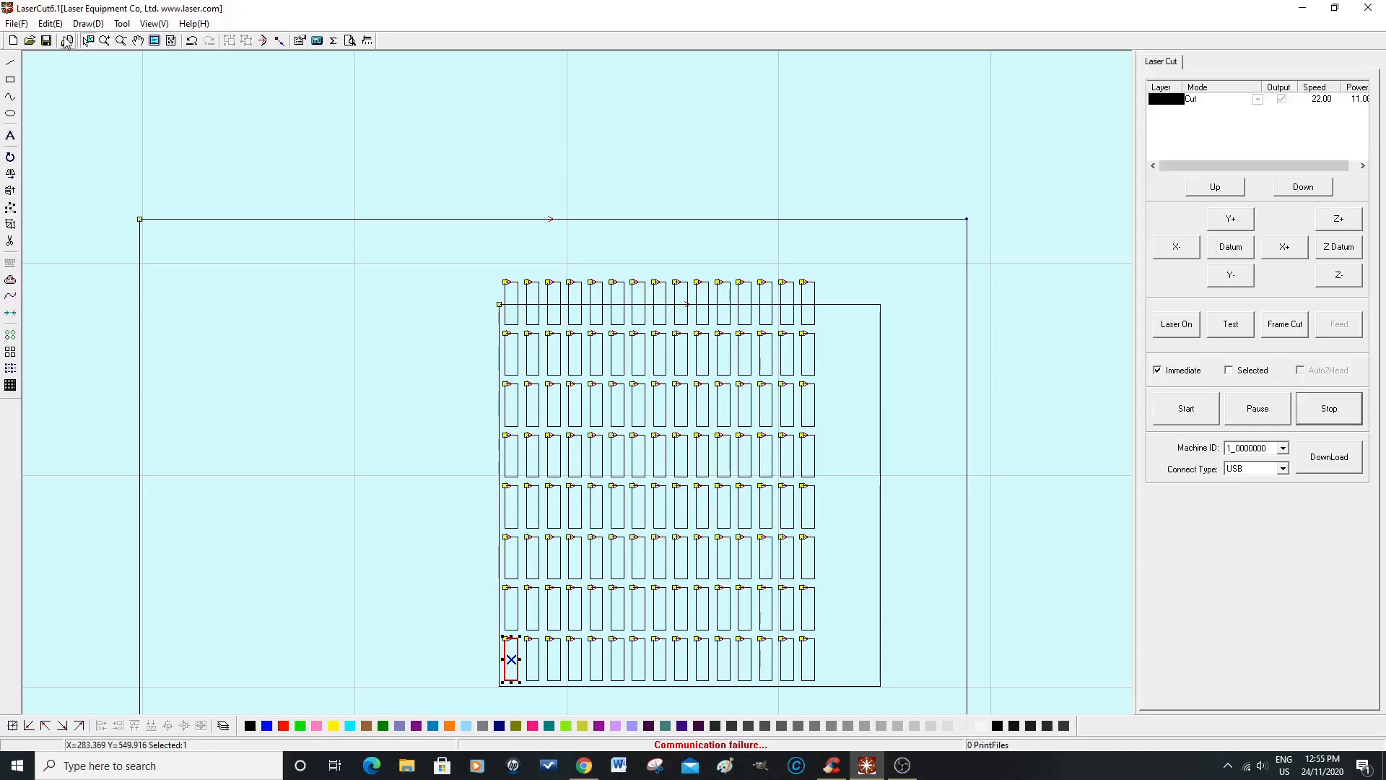
left_click(191, 41)
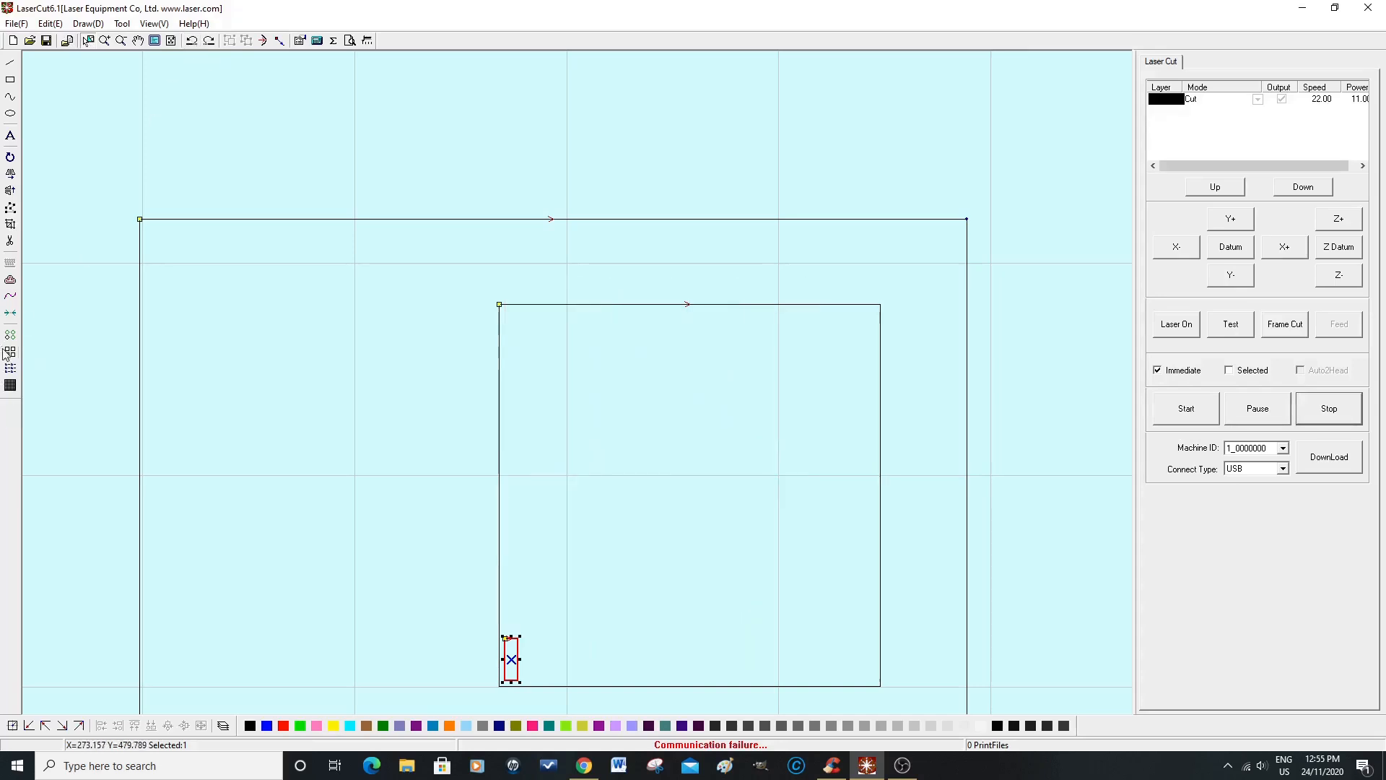
Step: Array-copy the small rectangle into 7 rows and 20 columns with X and Y gaps of 2
left_click(10, 353)
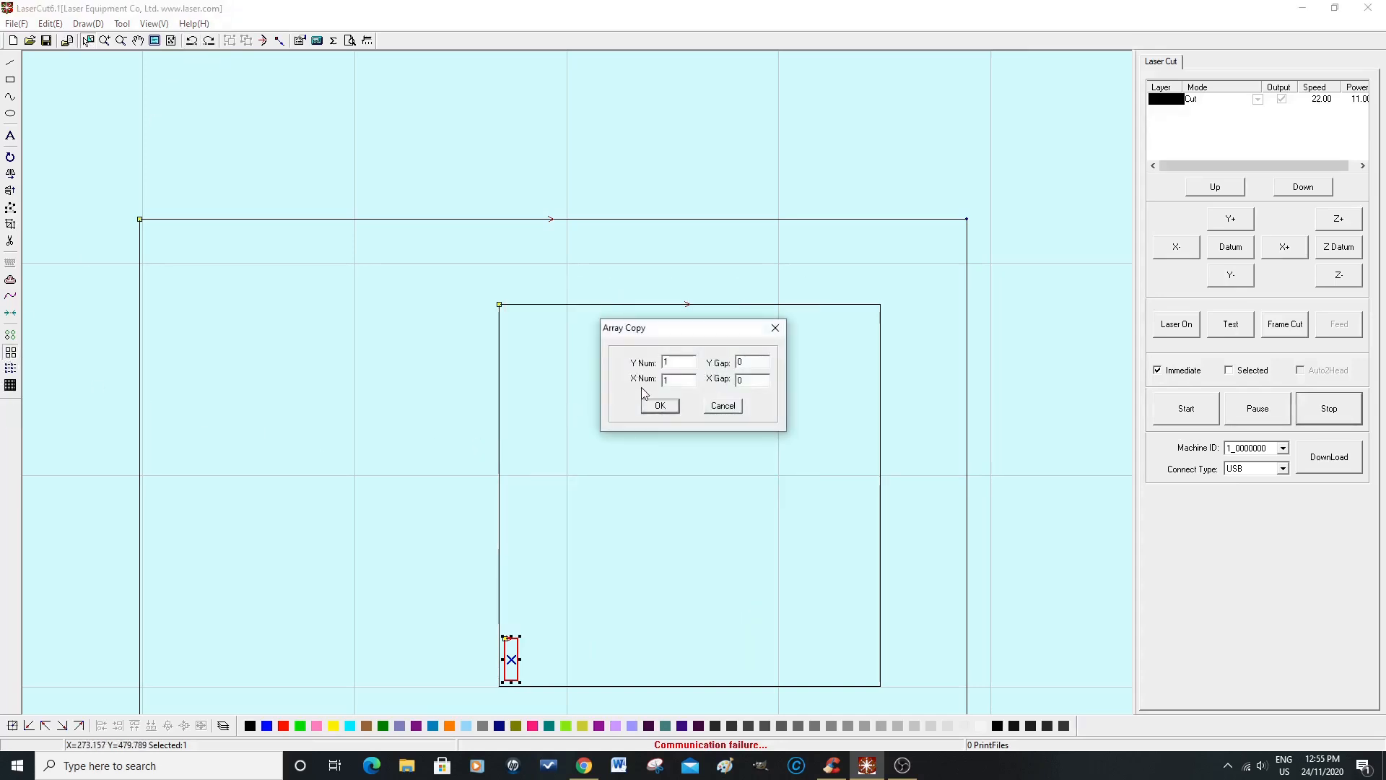
left_click_drag(673, 361, 663, 361)
left_click(745, 362)
left_click_drag(745, 361, 740, 362)
type("2")
left_click(674, 380)
type("20")
left_click(744, 380)
type("2")
left_click(660, 406)
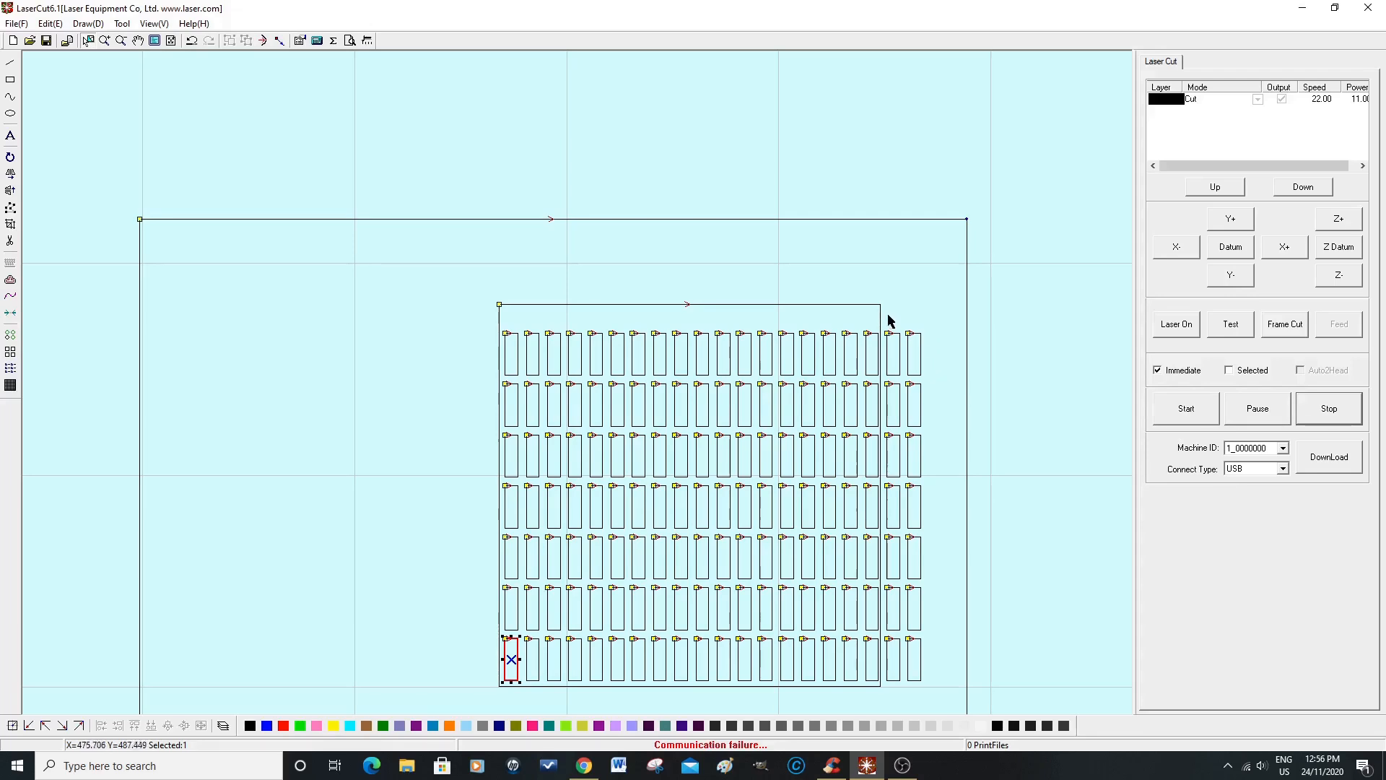
Step: Delete the two columns of small rectangles that lie beyond the square's right edge
left_click(449, 619)
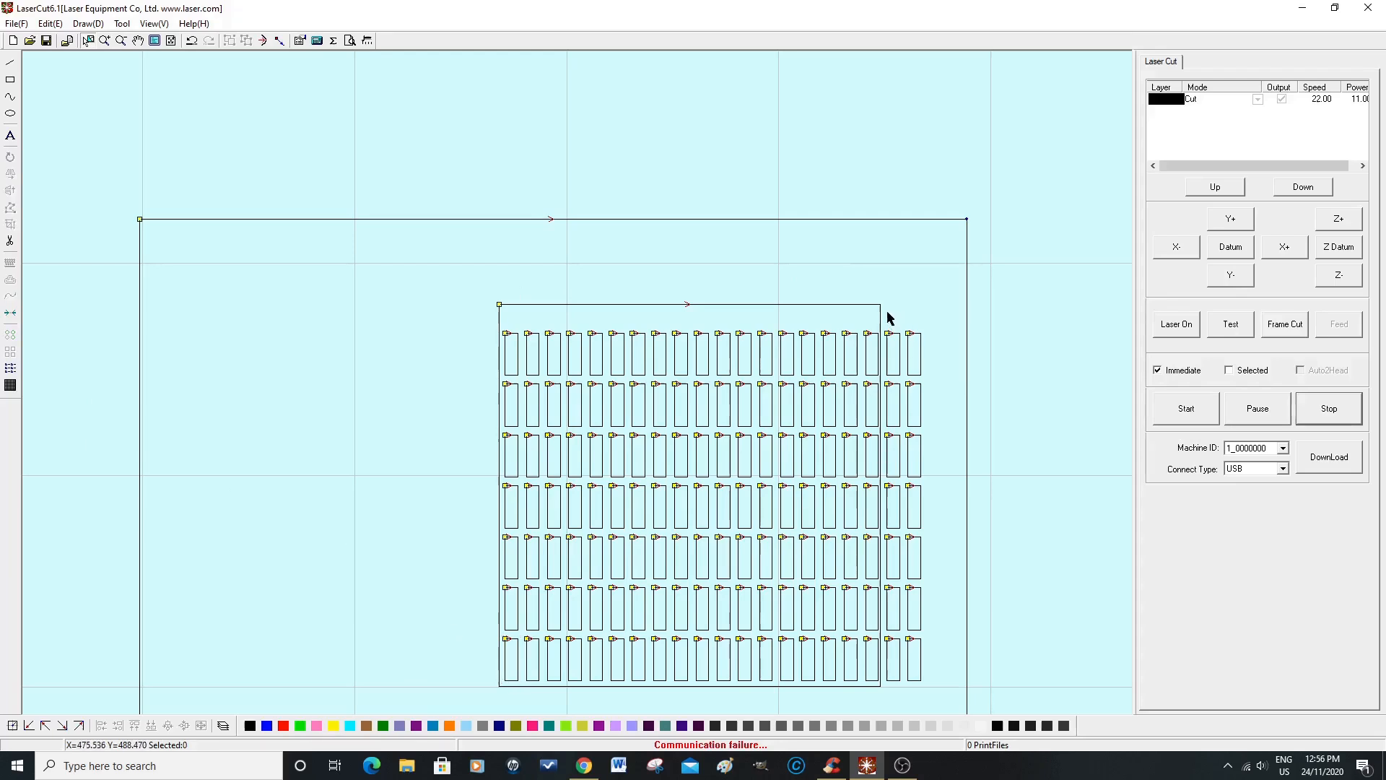
left_click_drag(885, 318, 937, 696)
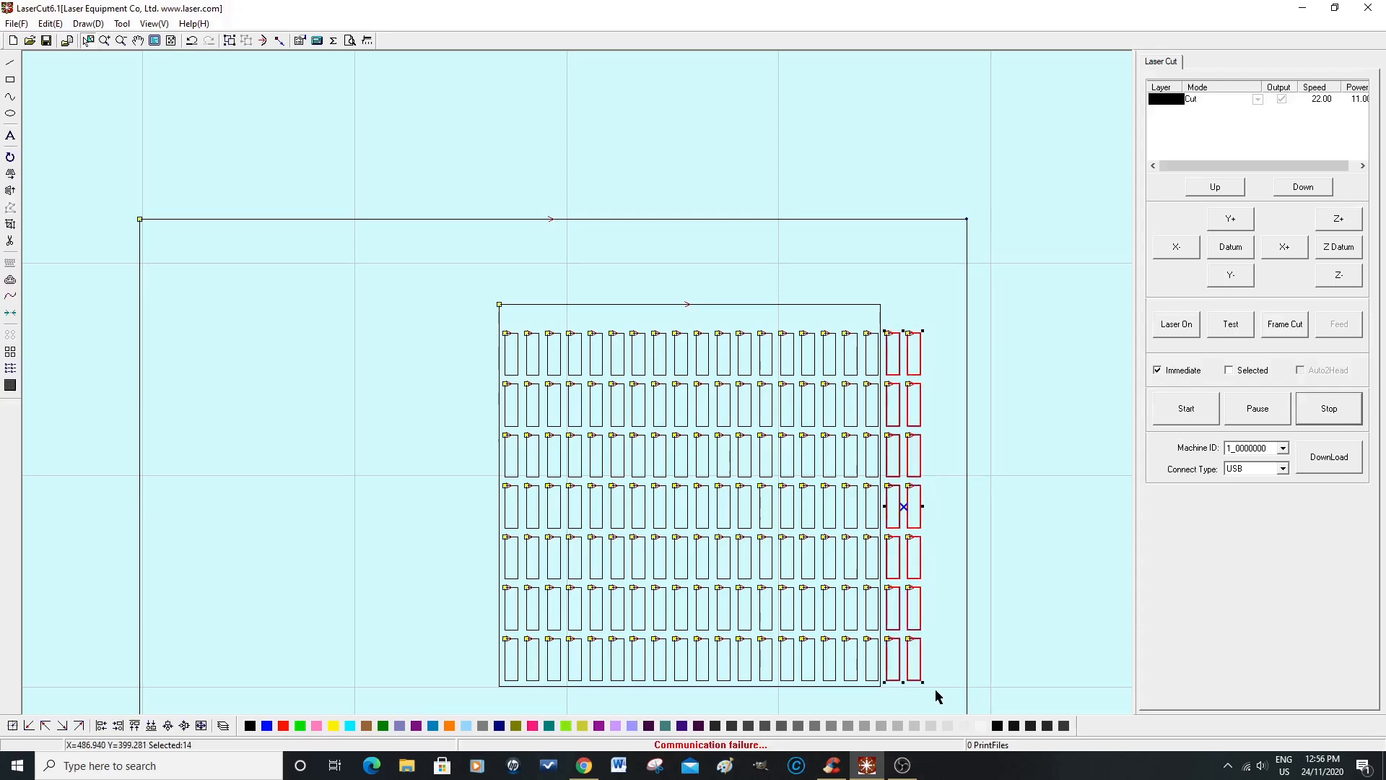
key("Delete")
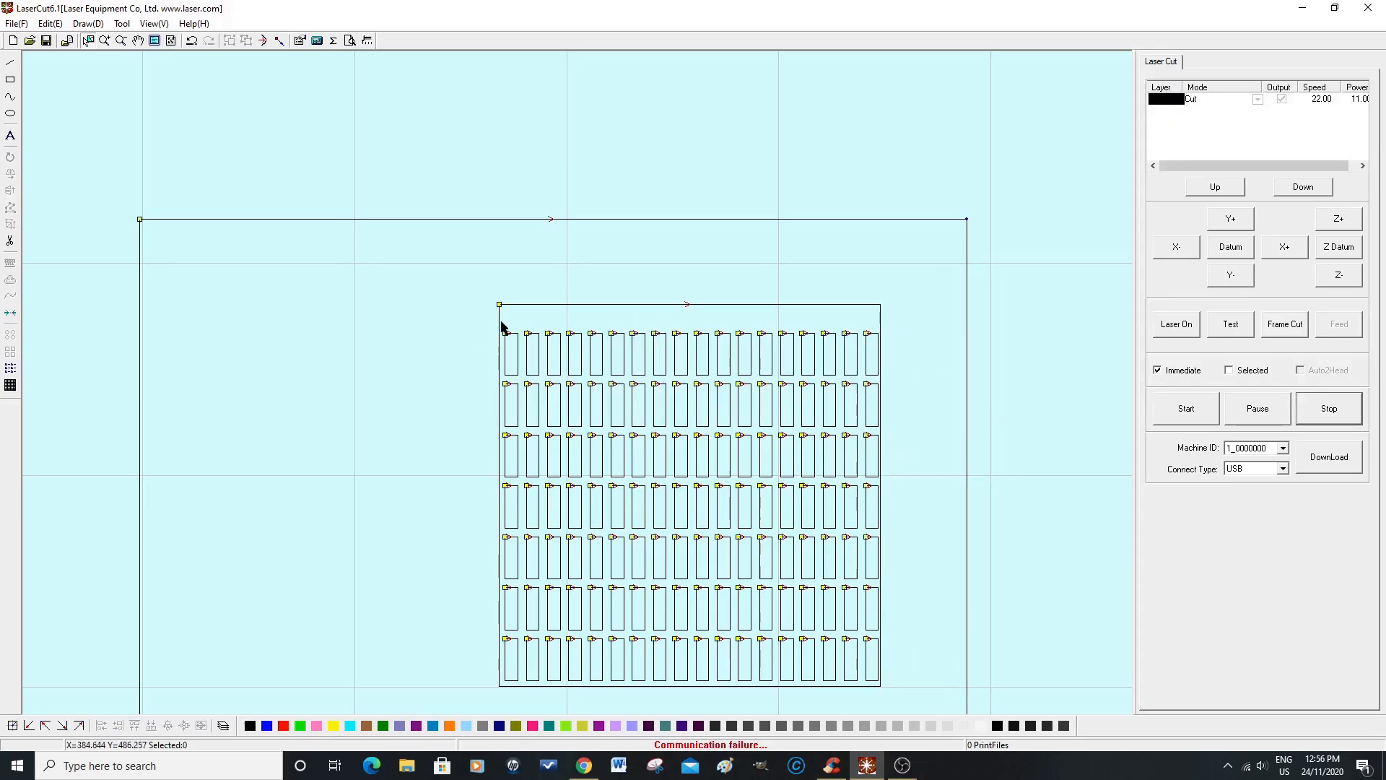
Step: Select all the remaining small rectangles and move them up together to centre the array vertically inside the square
left_click_drag(503, 325, 881, 687)
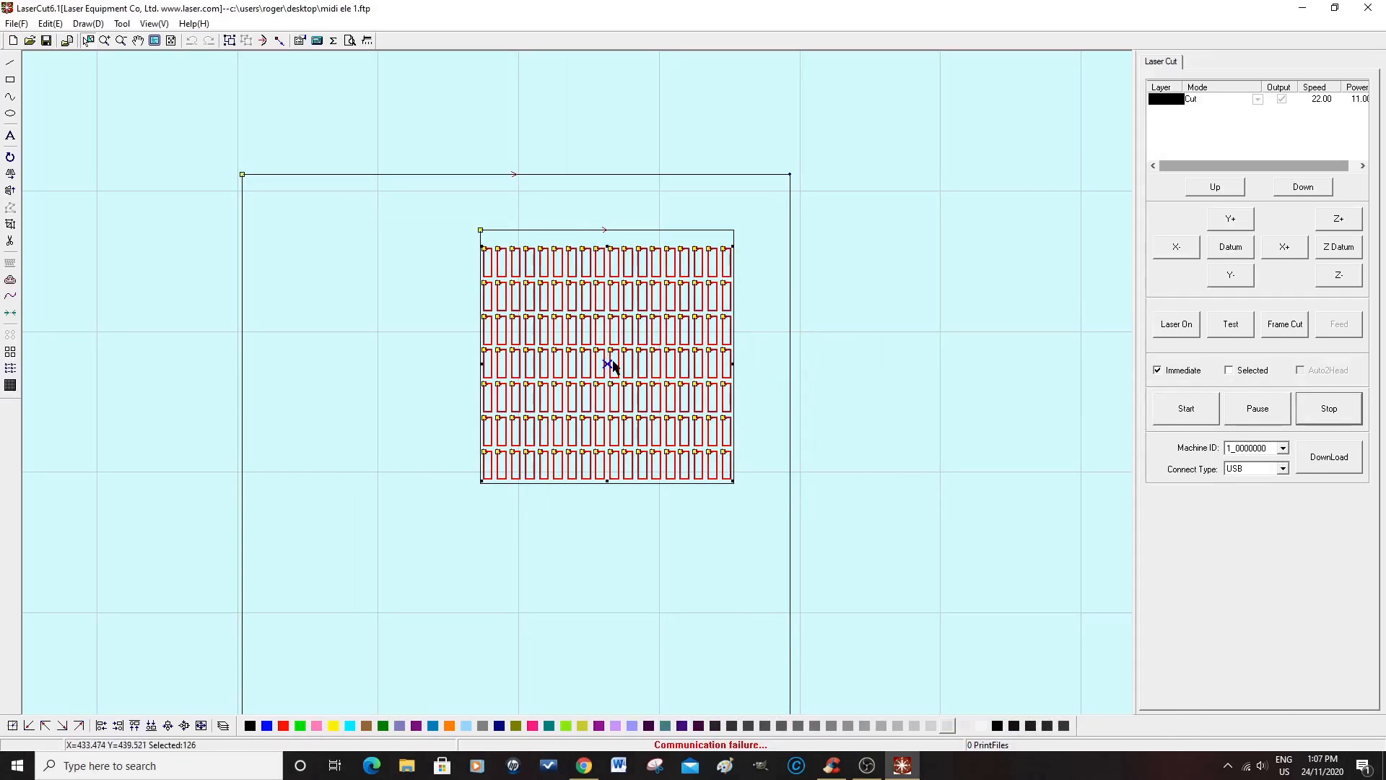
scroll(610, 367, "up", 2)
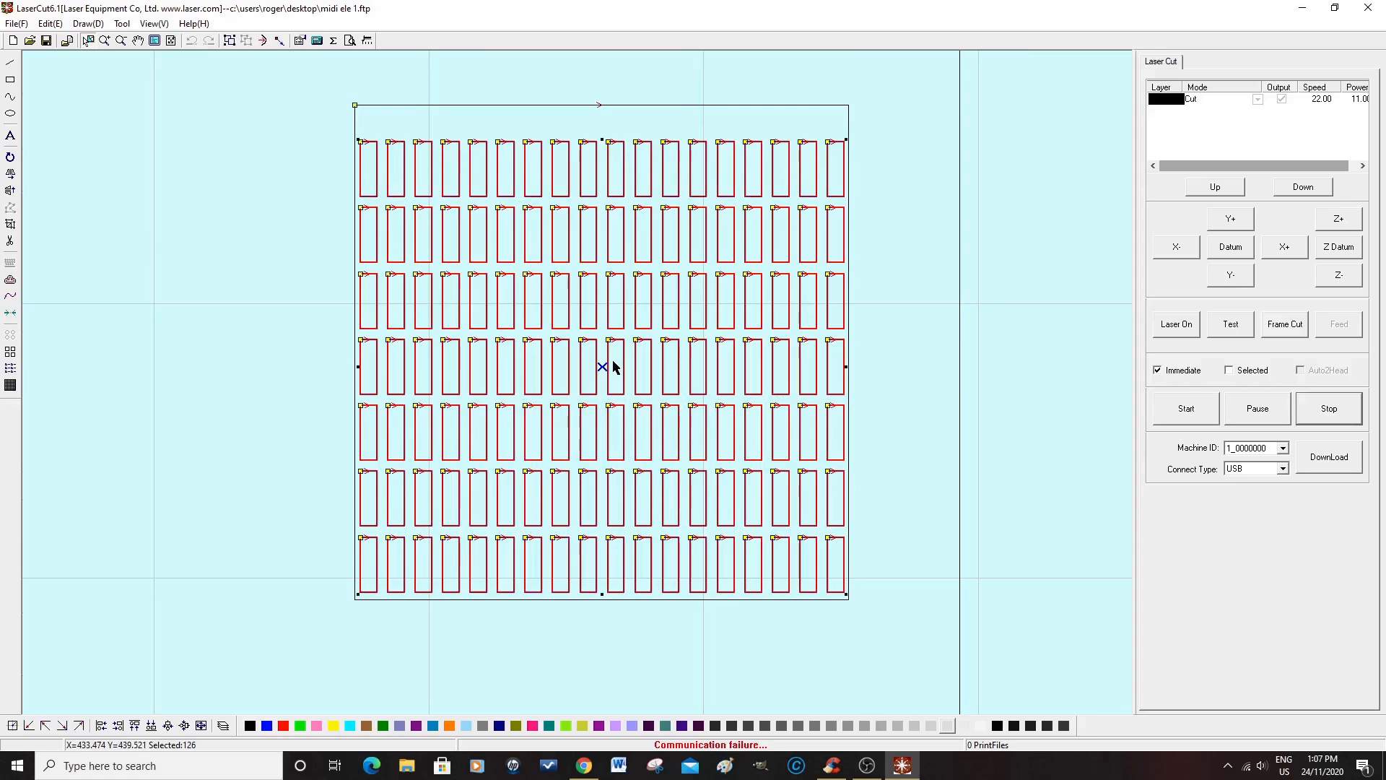
scroll(613, 366, "up", 1)
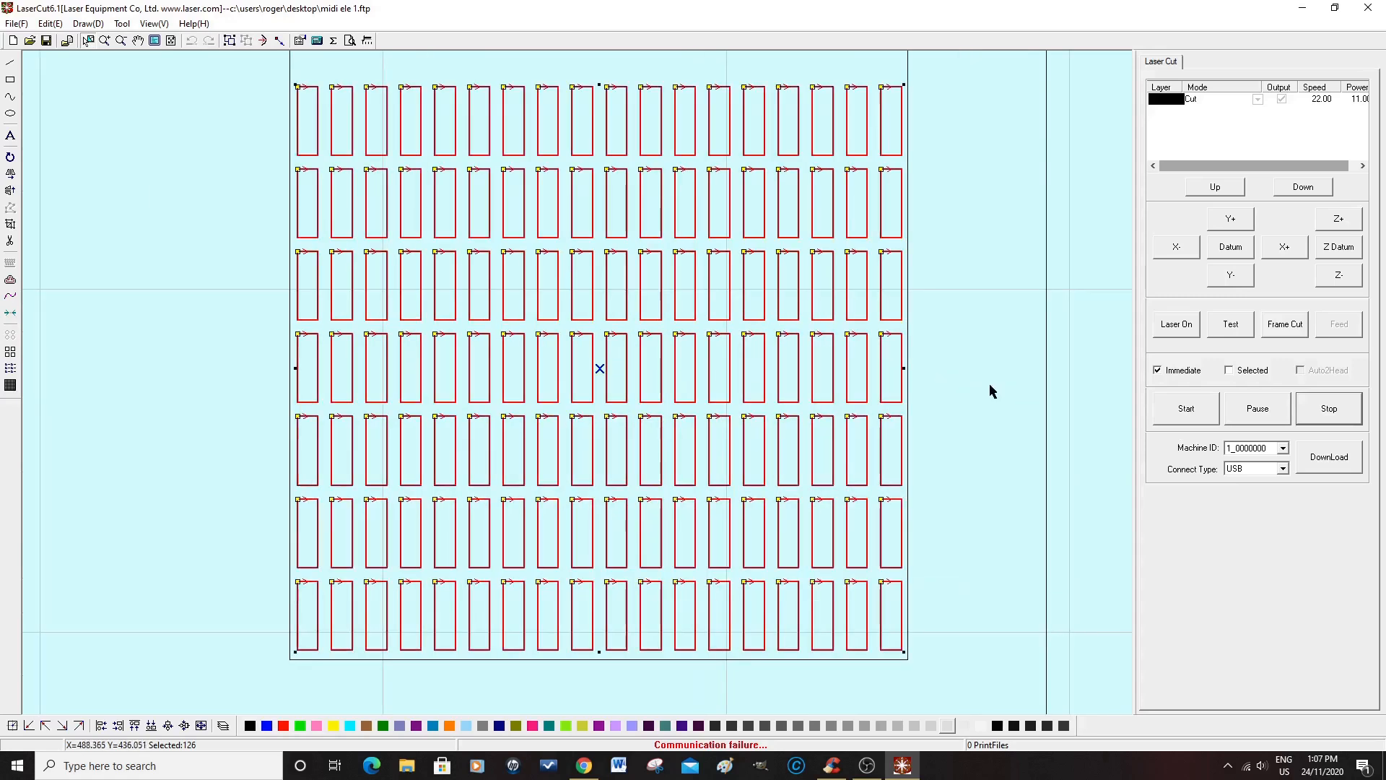
scroll(975, 386, "up", 1)
scroll(974, 387, "down", 1)
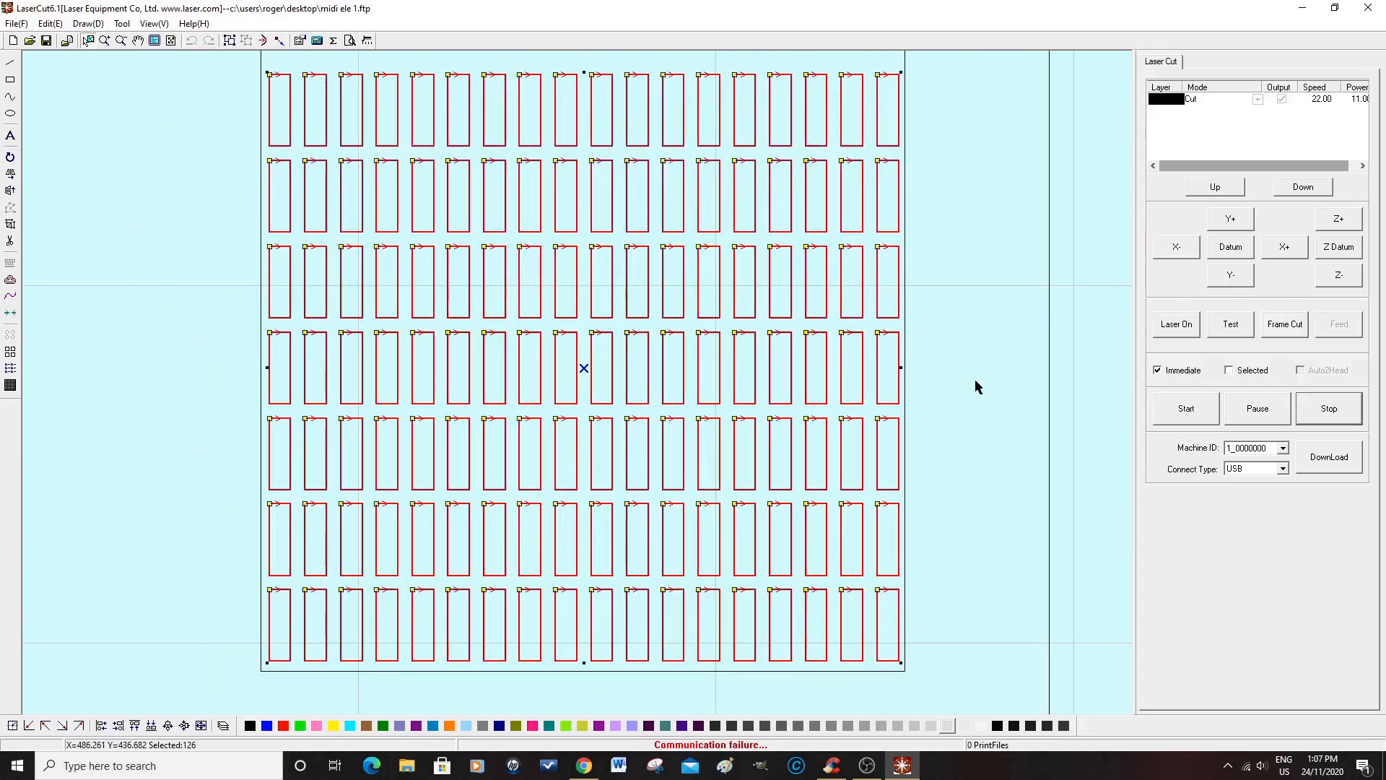
scroll(974, 387, "down", 1)
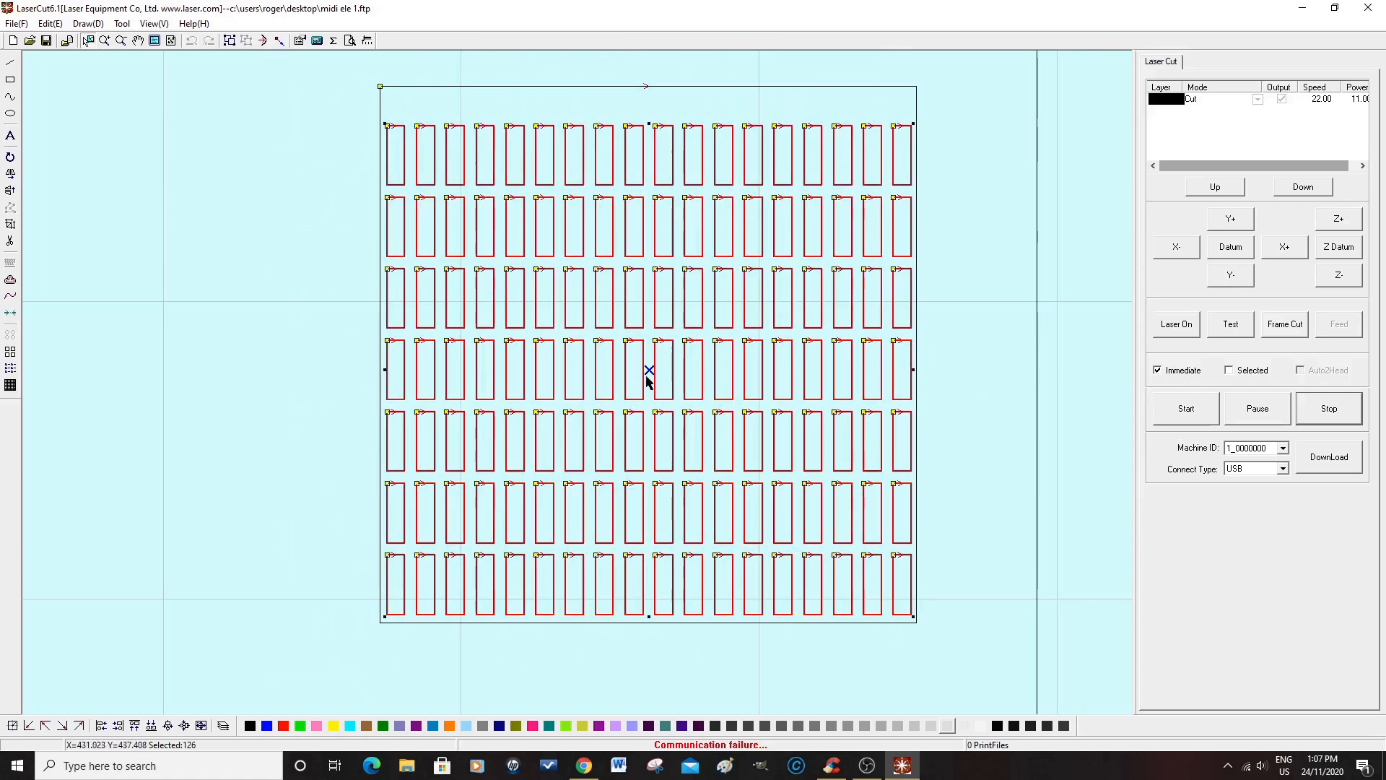
left_click_drag(649, 369, 649, 347)
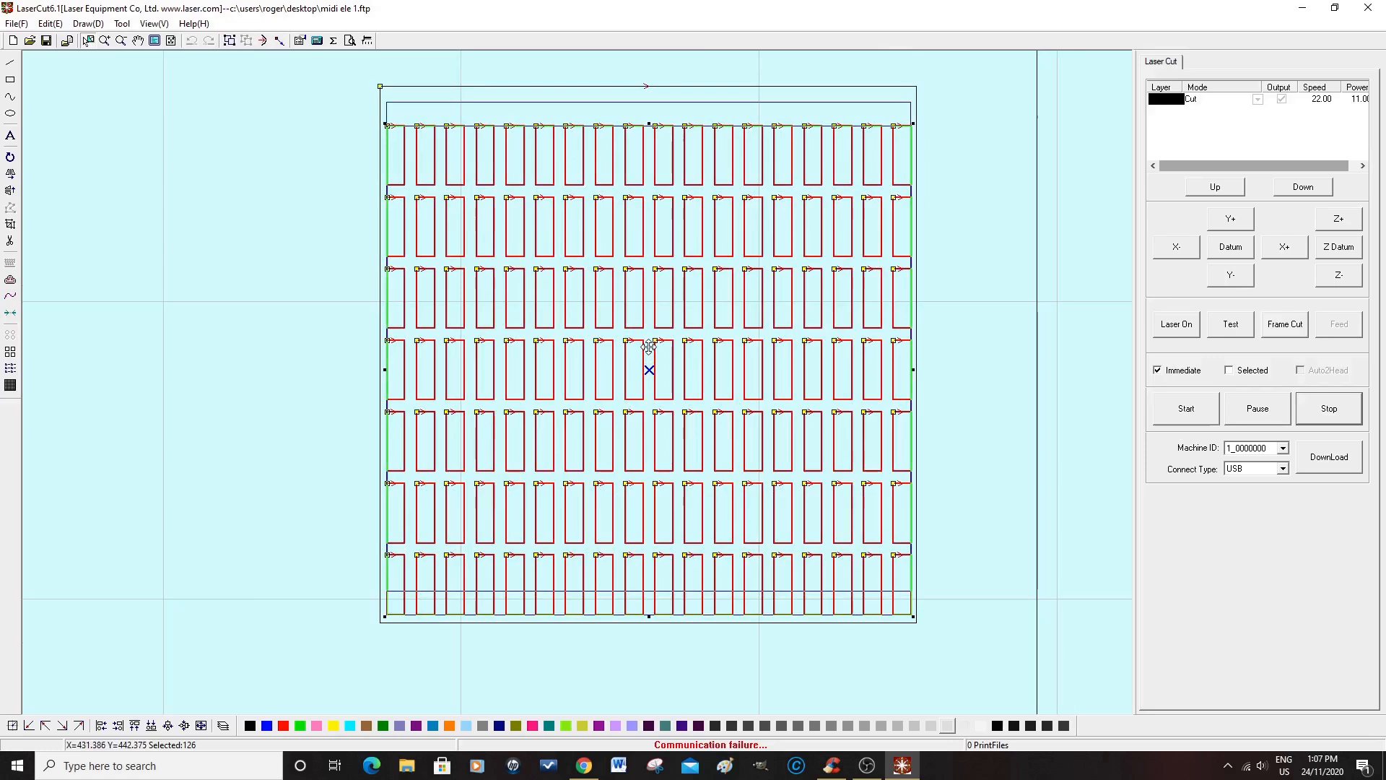
left_click_drag(649, 347, 650, 356)
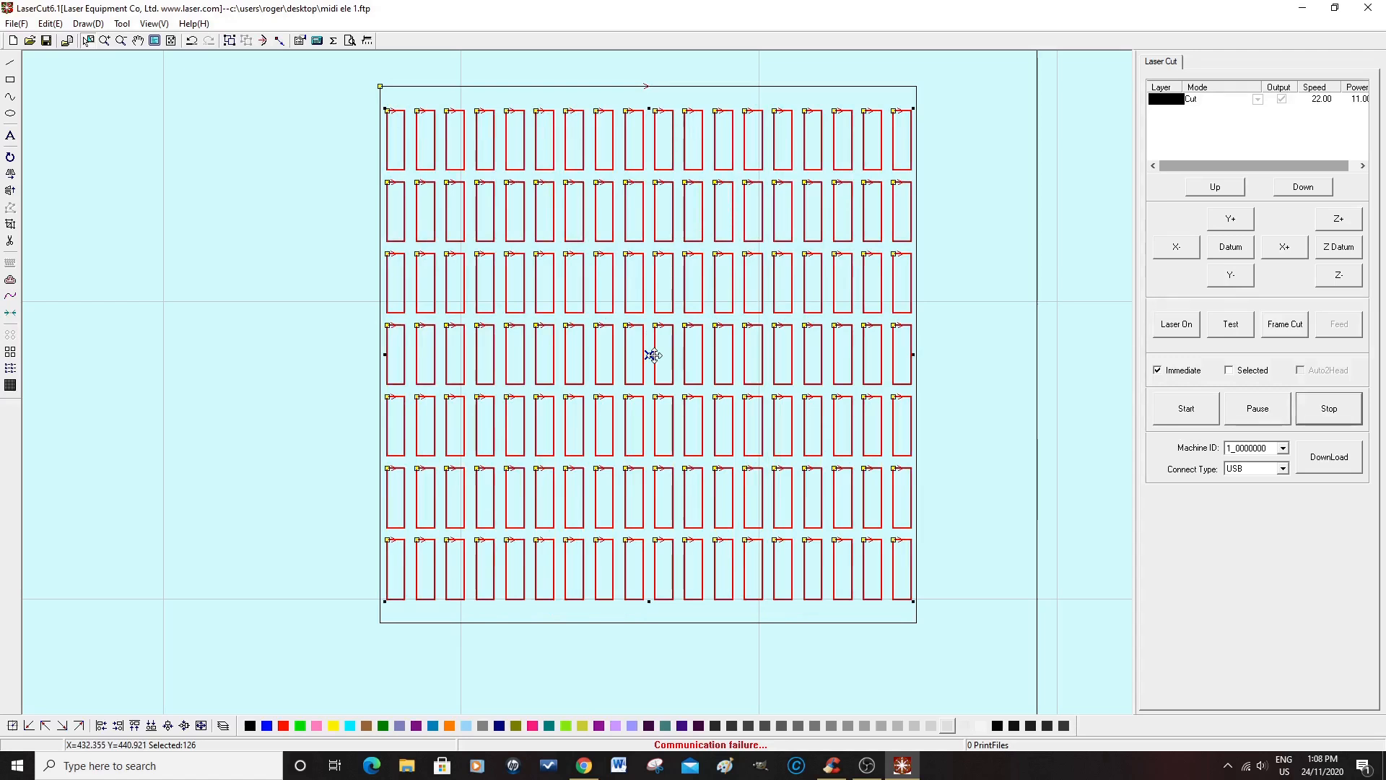
Step: Clear the selection and check how the slot array sits within the square and the whole panel
left_click(960, 478)
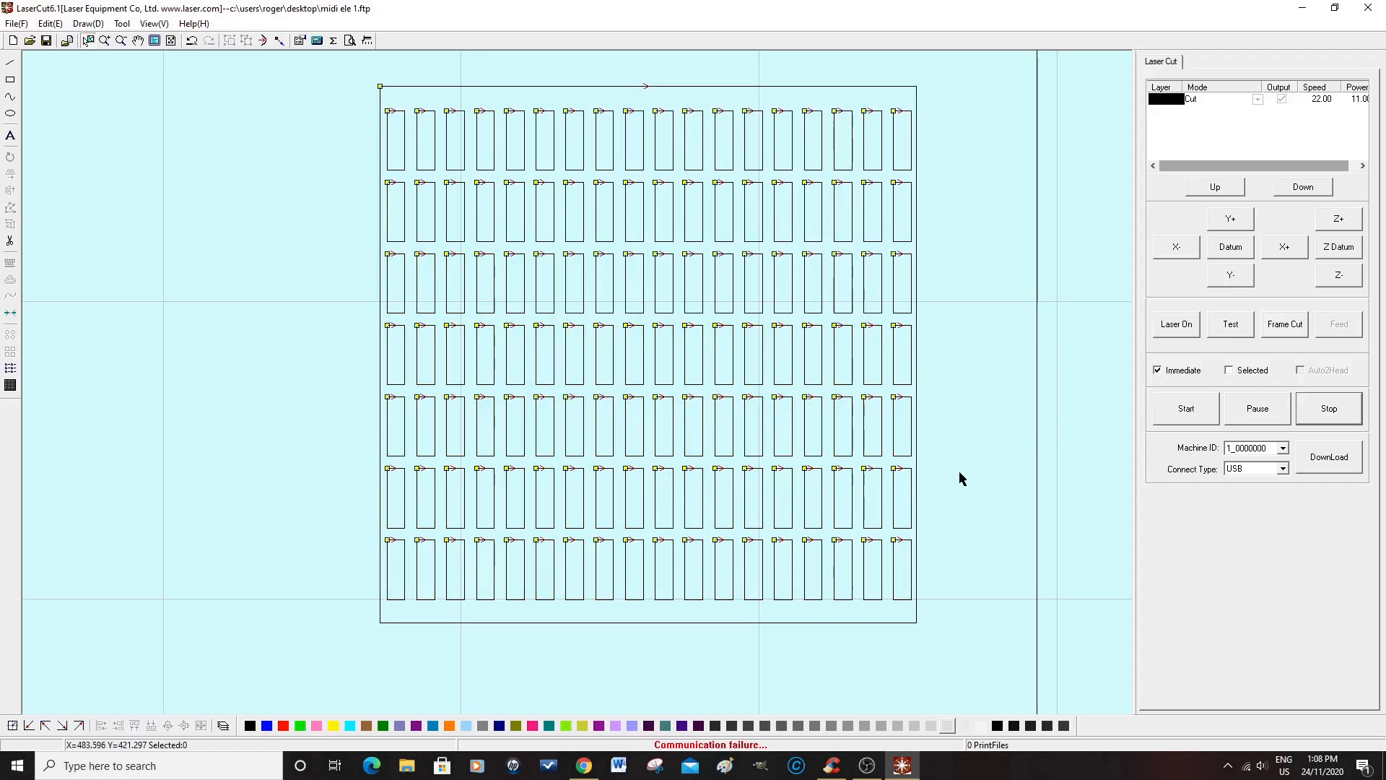
scroll(959, 478, "down", 3)
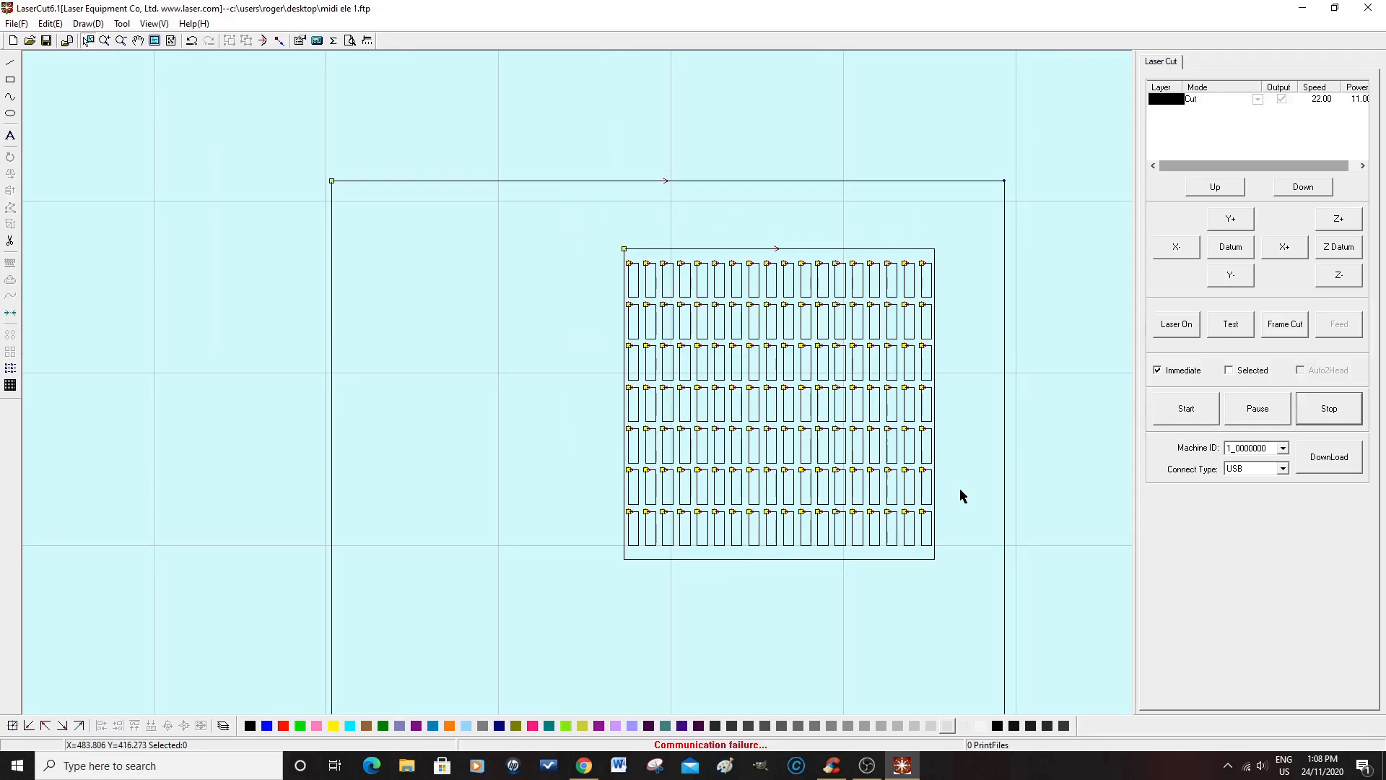
scroll(959, 515, "down", 4)
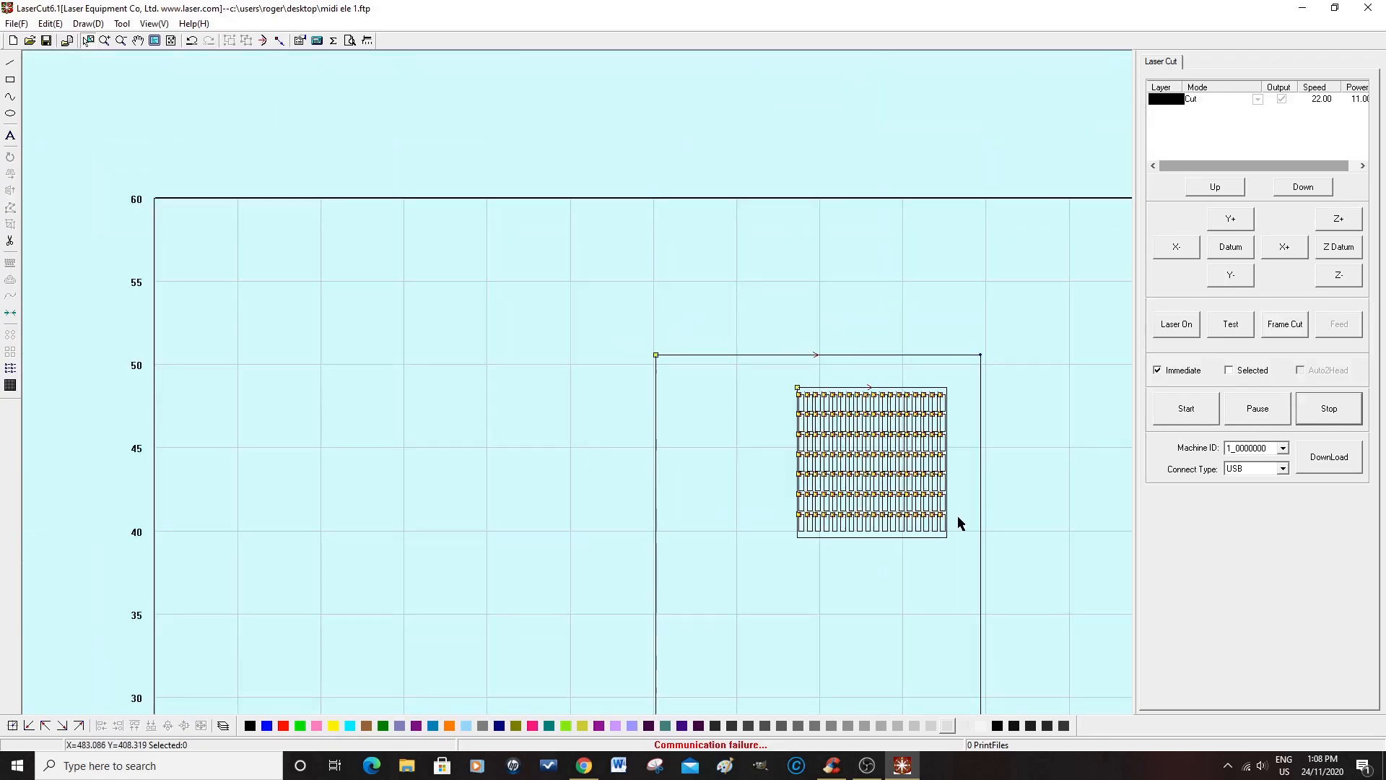
scroll(957, 517, "up", 2)
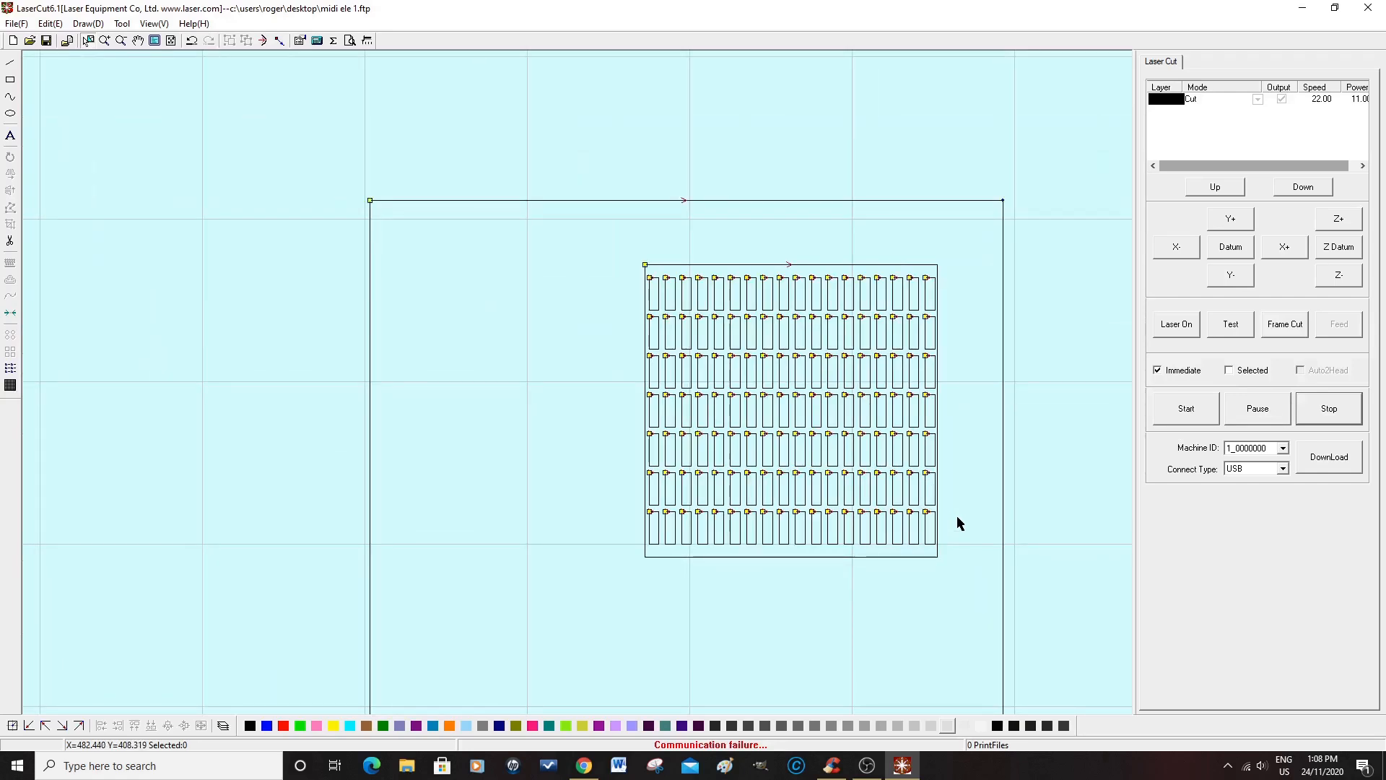
scroll(664, 619, "down", 3)
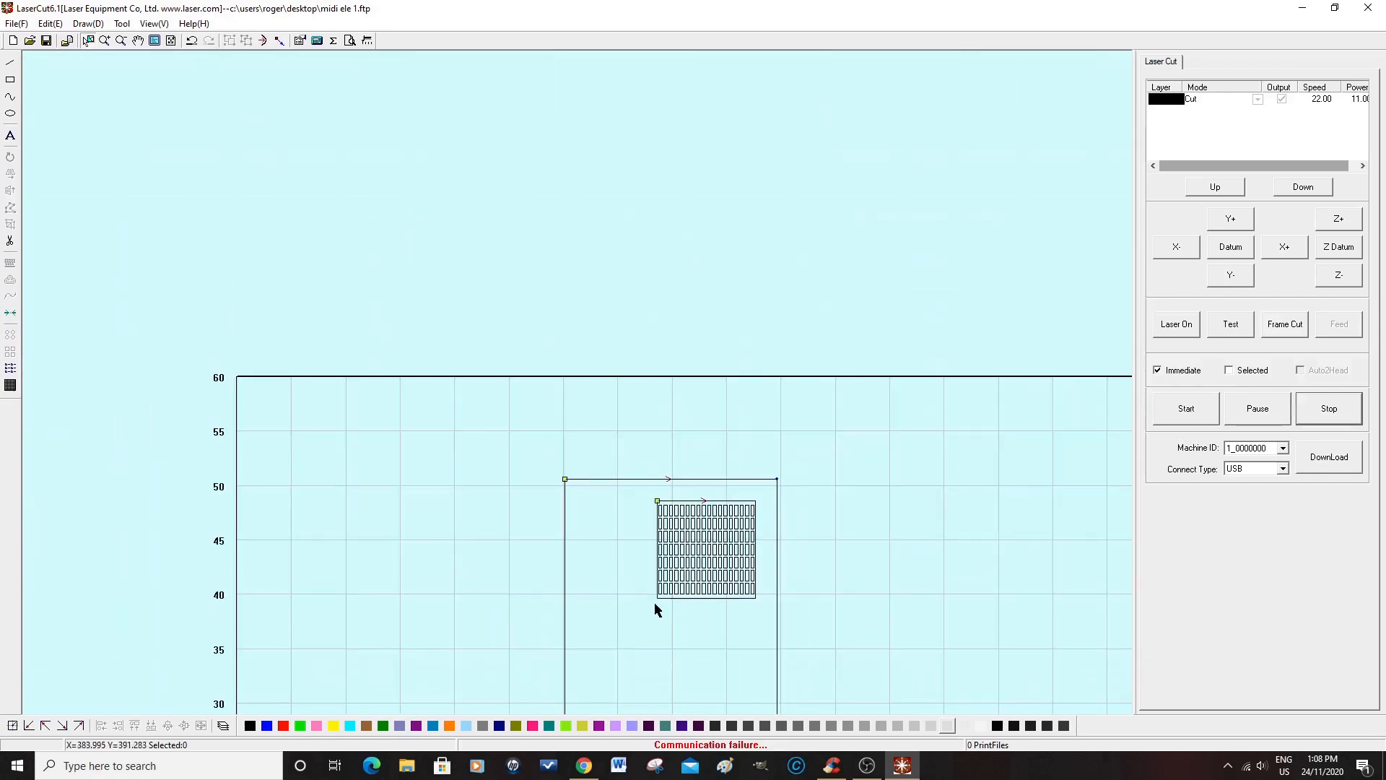
scroll(960, 628, "down", 2)
right_click(942, 598)
left_click(888, 477)
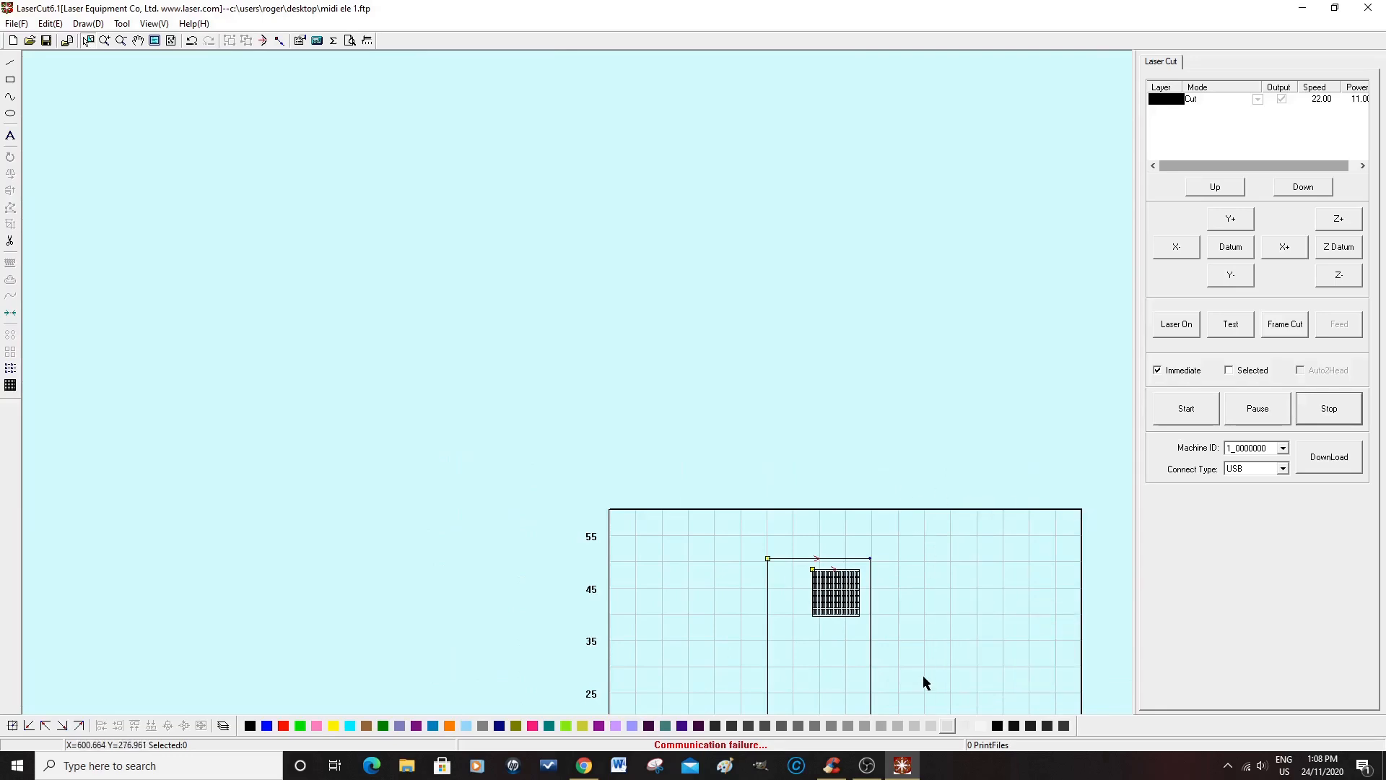
scroll(509, 264, "down", 3)
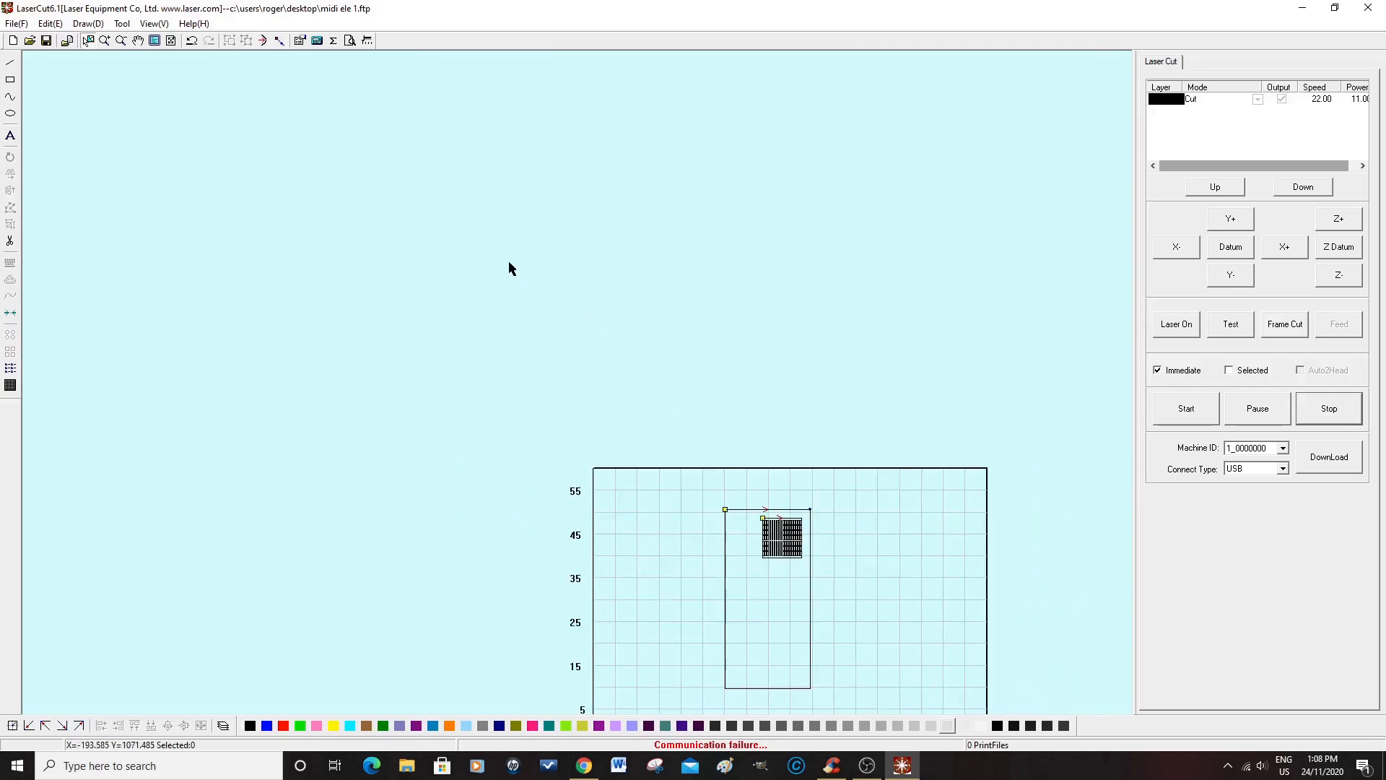
scroll(719, 543, "up", 3)
scroll(775, 423, "up", 3)
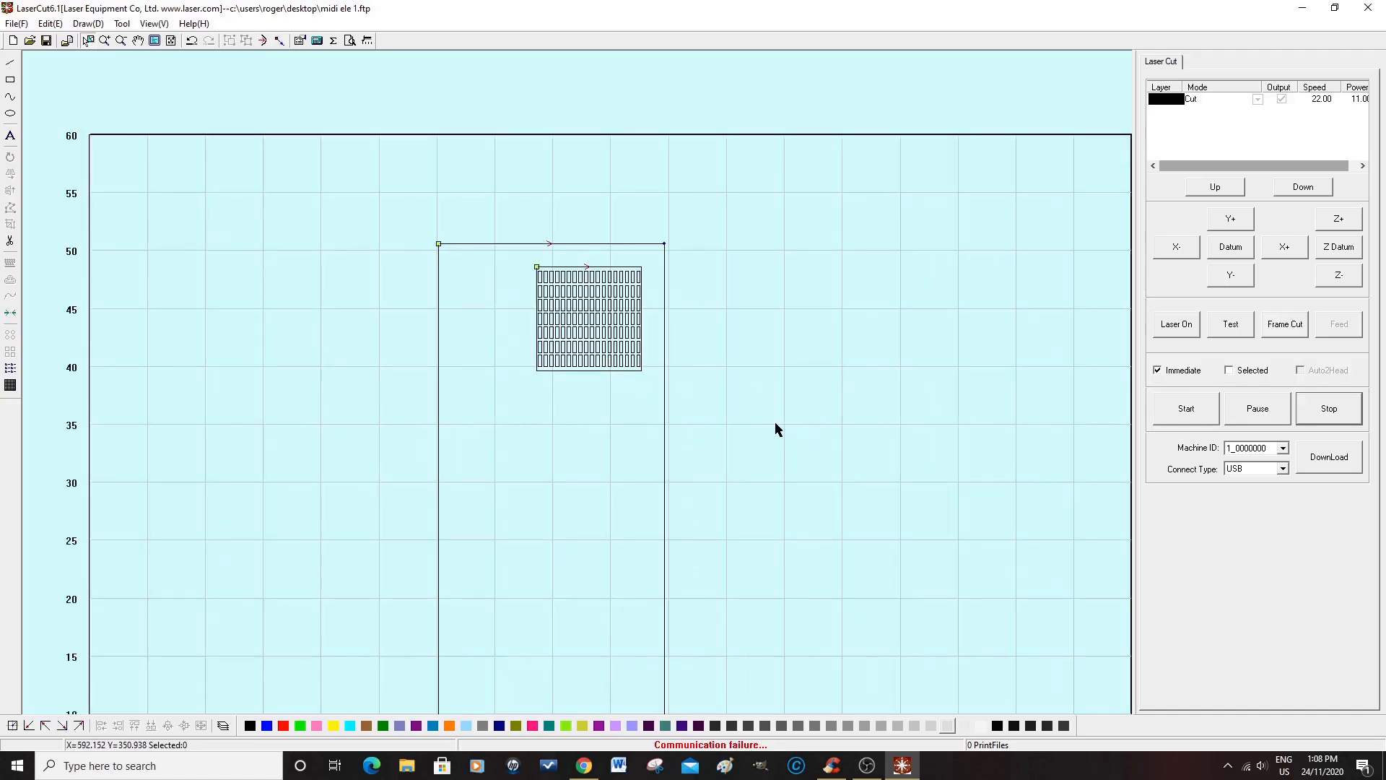
scroll(776, 428, "down", 1)
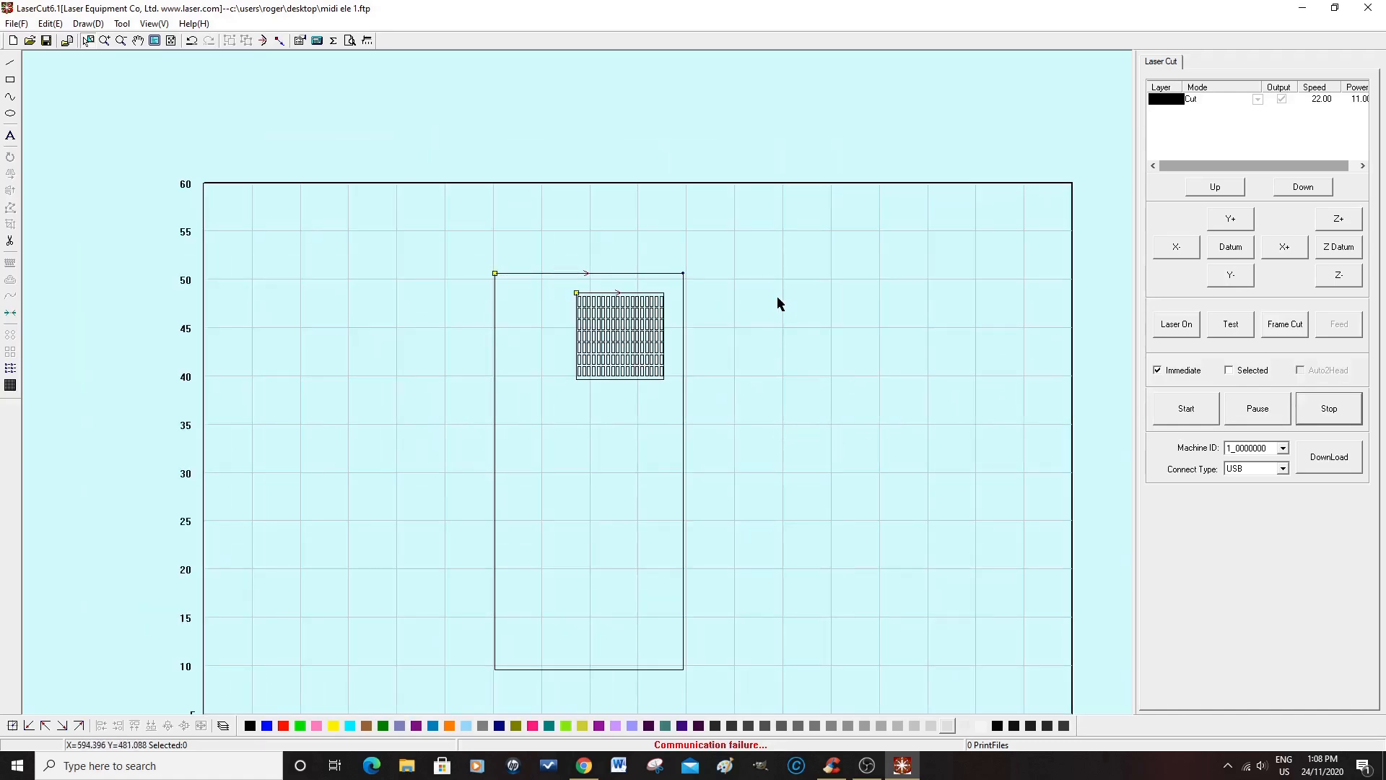
Step: Array-copy the complete panel into 1 row and 2 columns with a small X gap, and save the file
left_click_drag(440, 241, 737, 684)
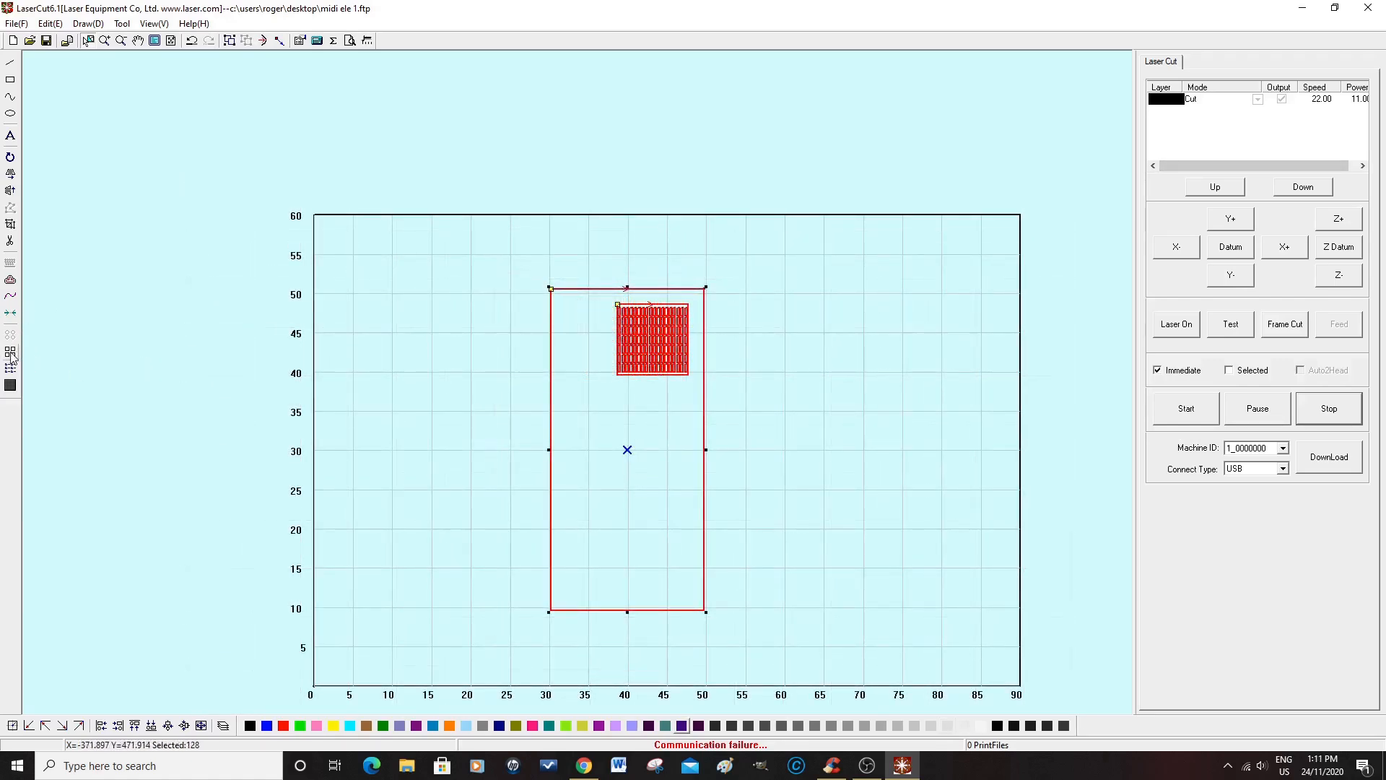
left_click(11, 353)
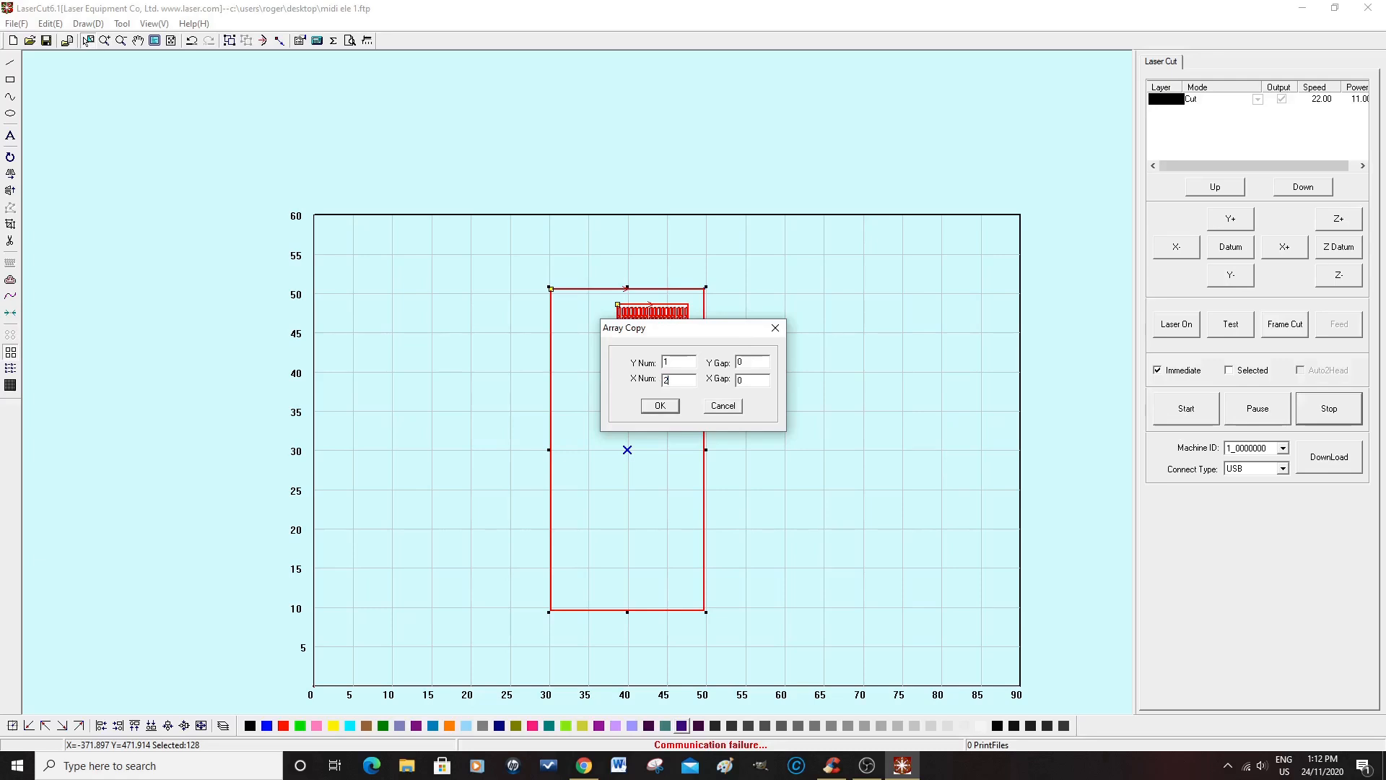
double_click(746, 381)
left_click(659, 405)
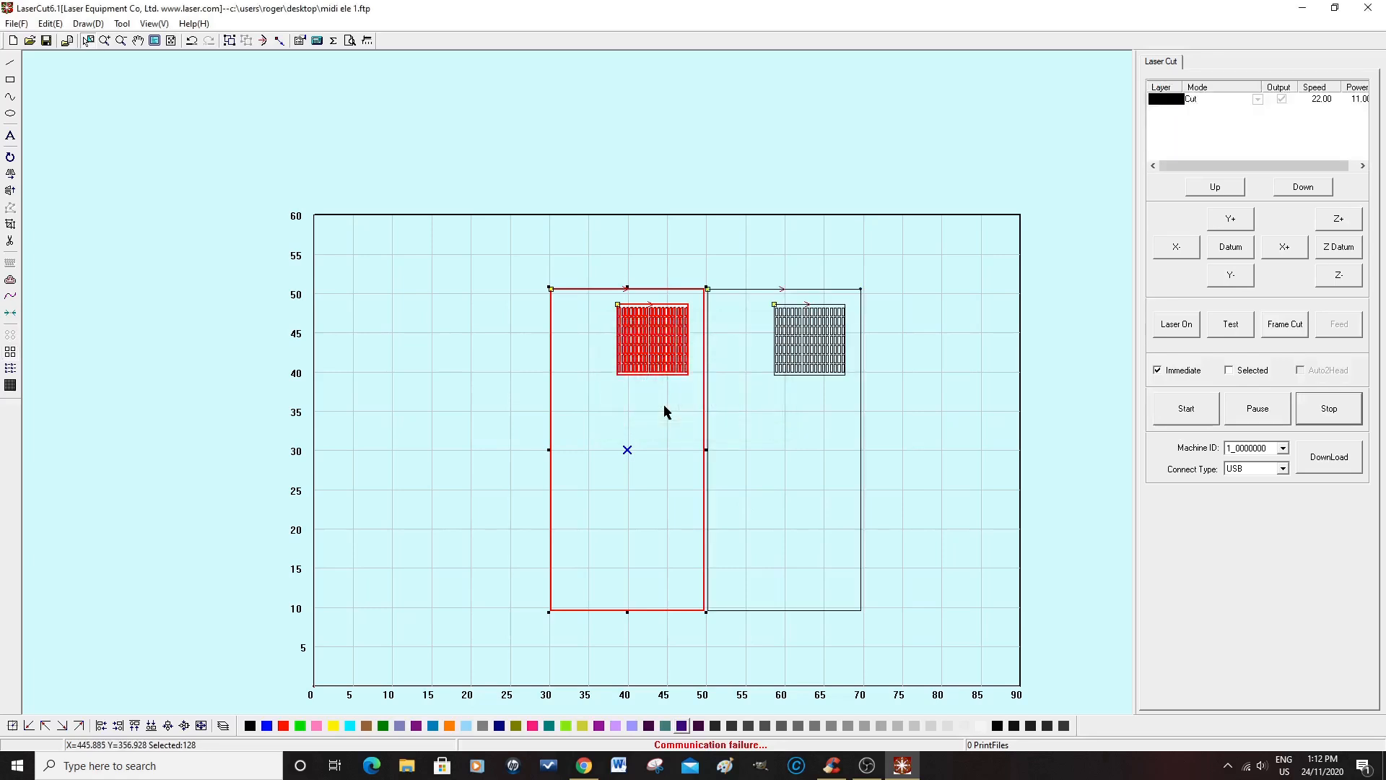
left_click(902, 399)
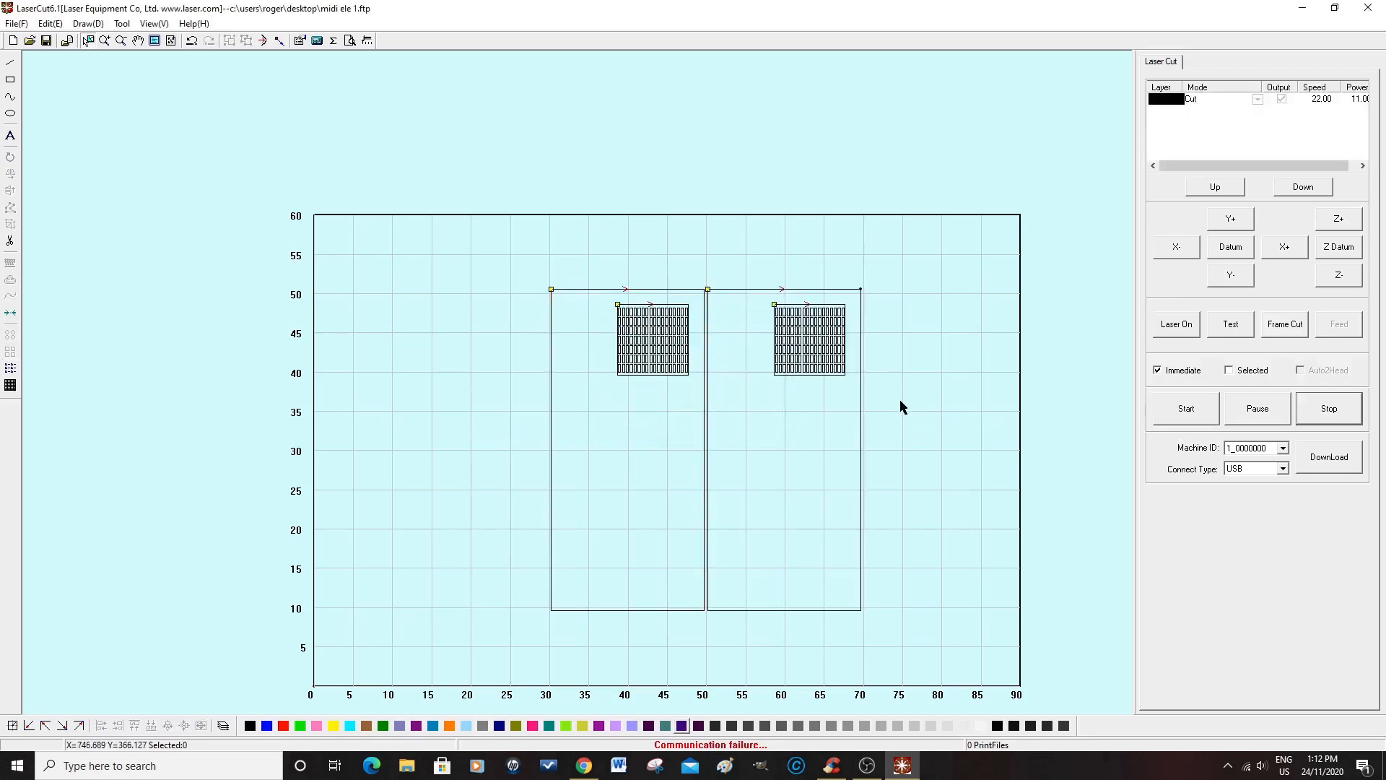
left_click(46, 42)
Step: Delete the square outline around the slot array in both panels
scroll(658, 308, "up", 4)
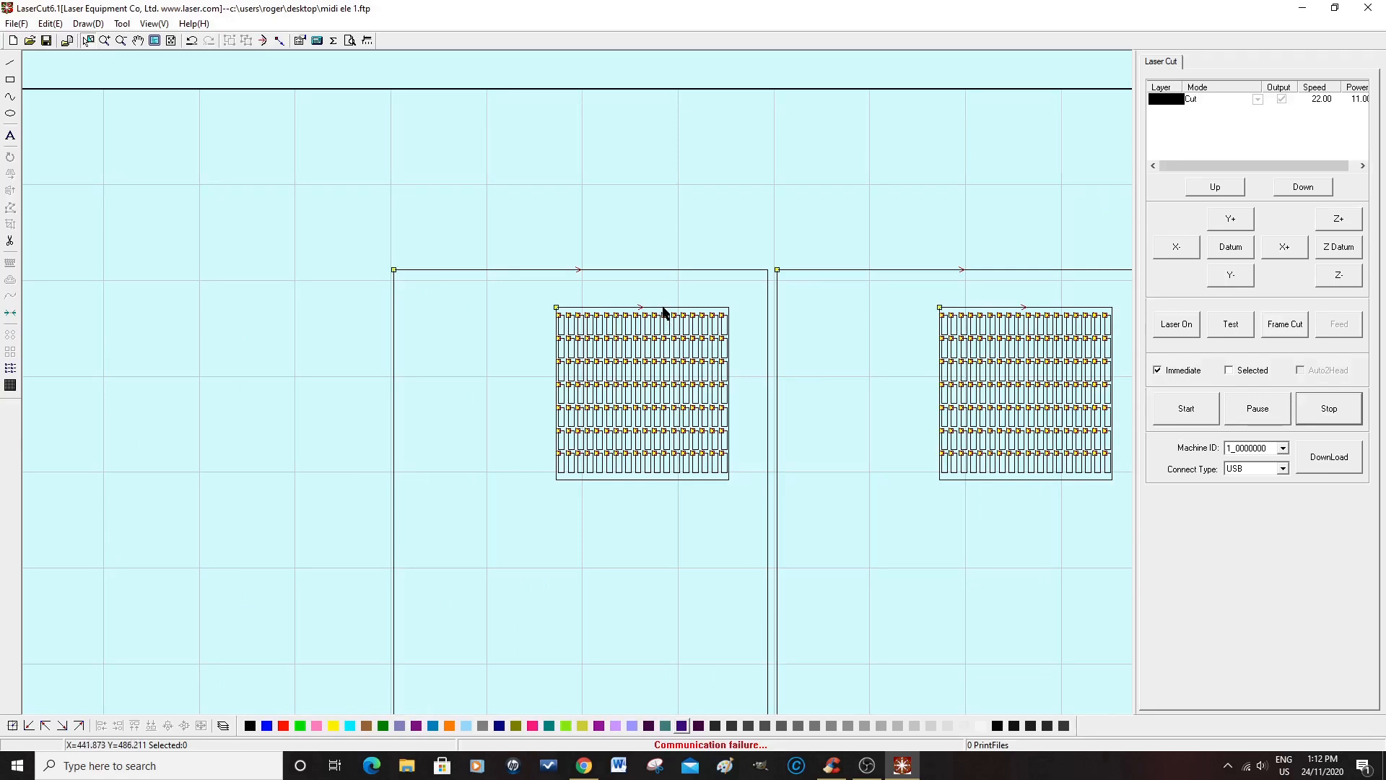
left_click(662, 309)
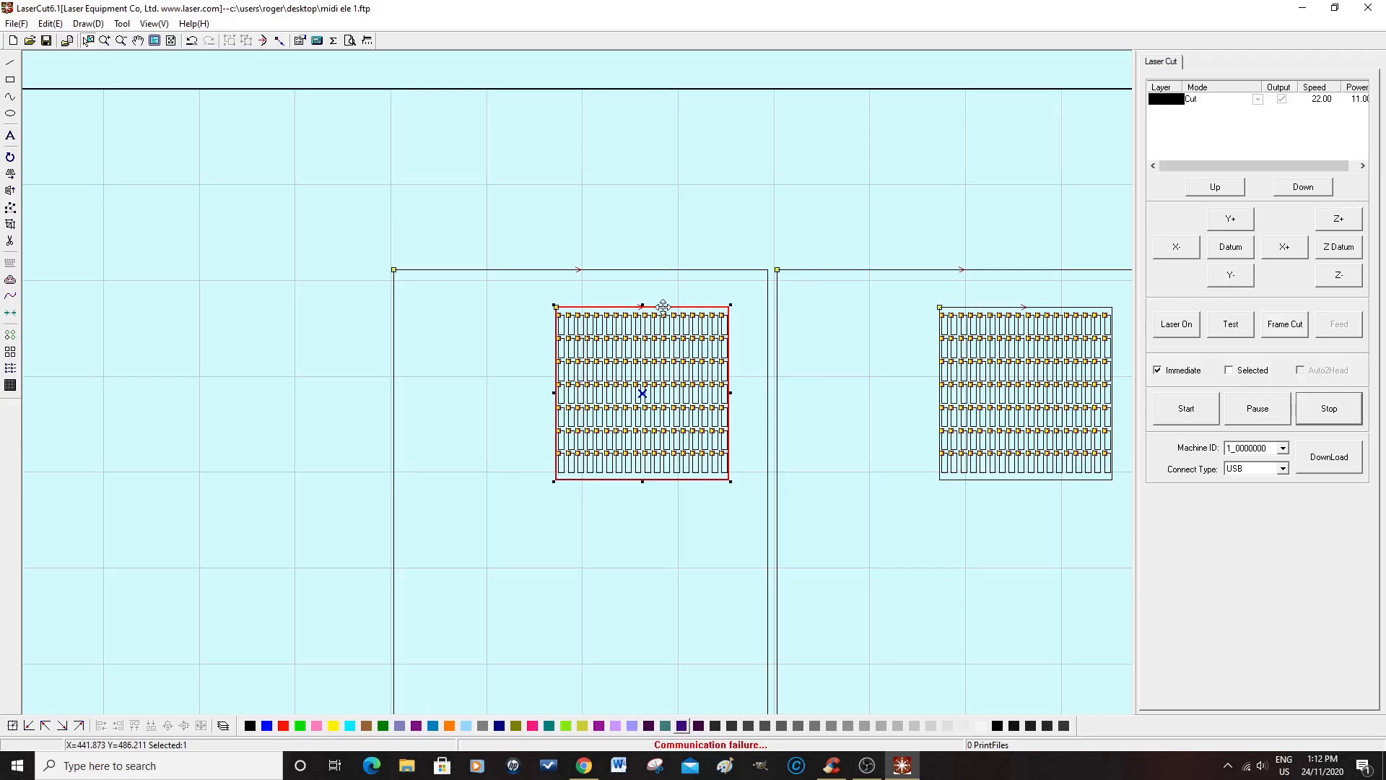
left_click(664, 312)
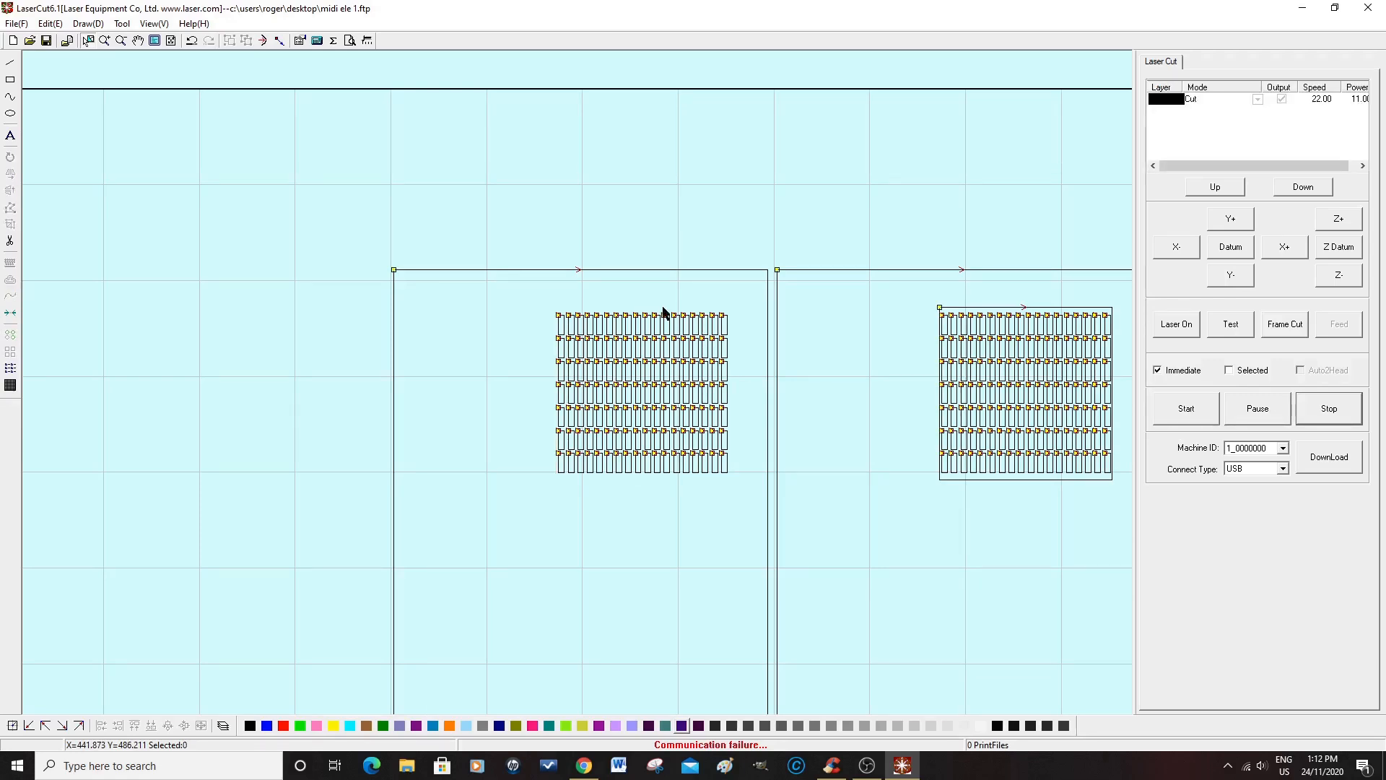
left_click(977, 306)
left_click(979, 309)
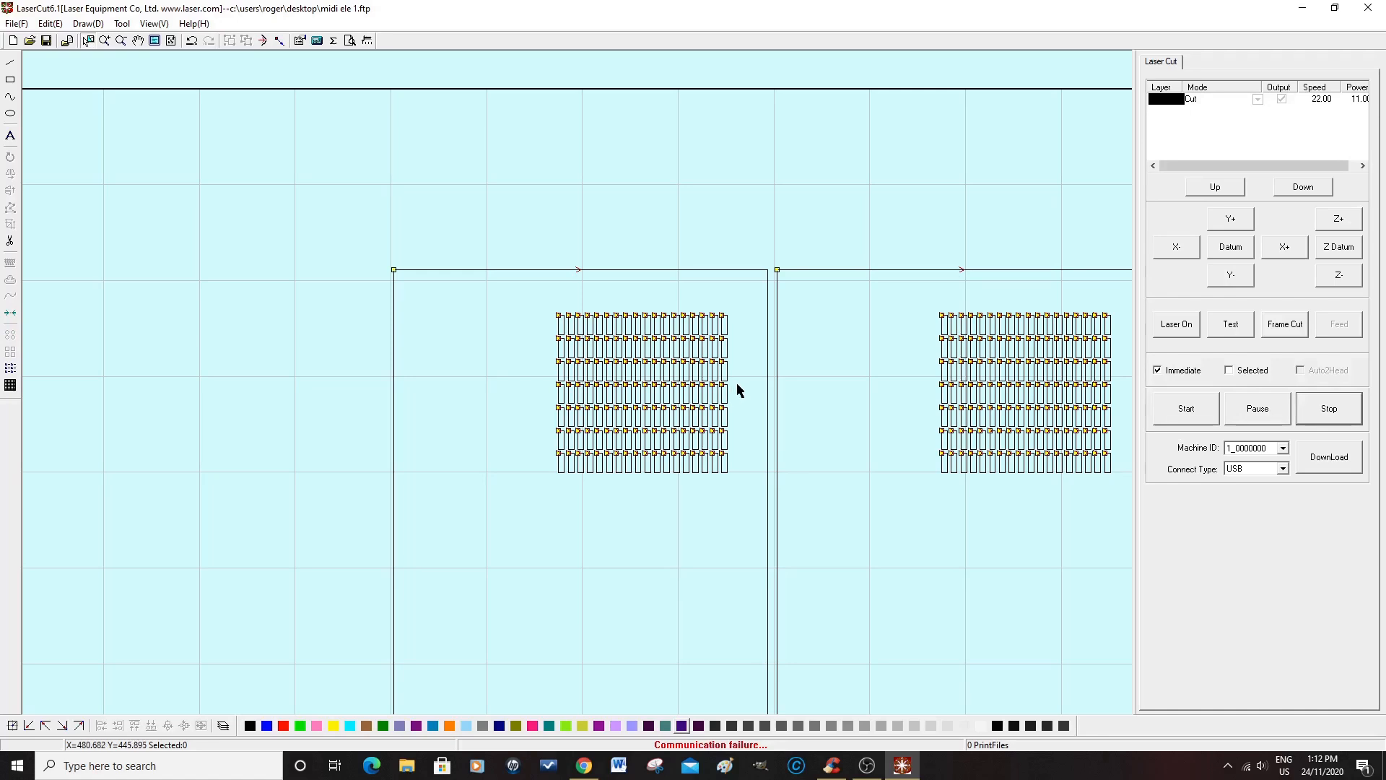
scroll(752, 363, "down", 3)
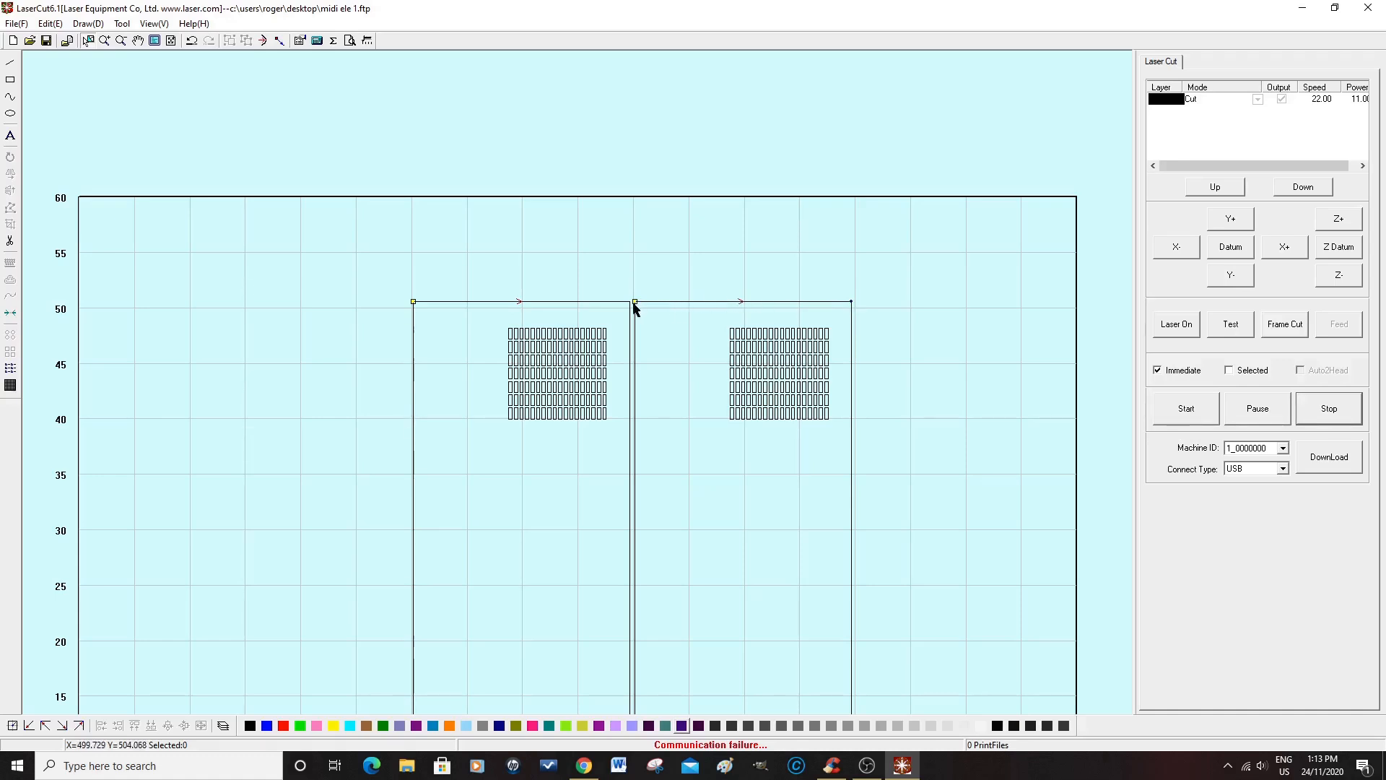
scroll(770, 364, "up", 2)
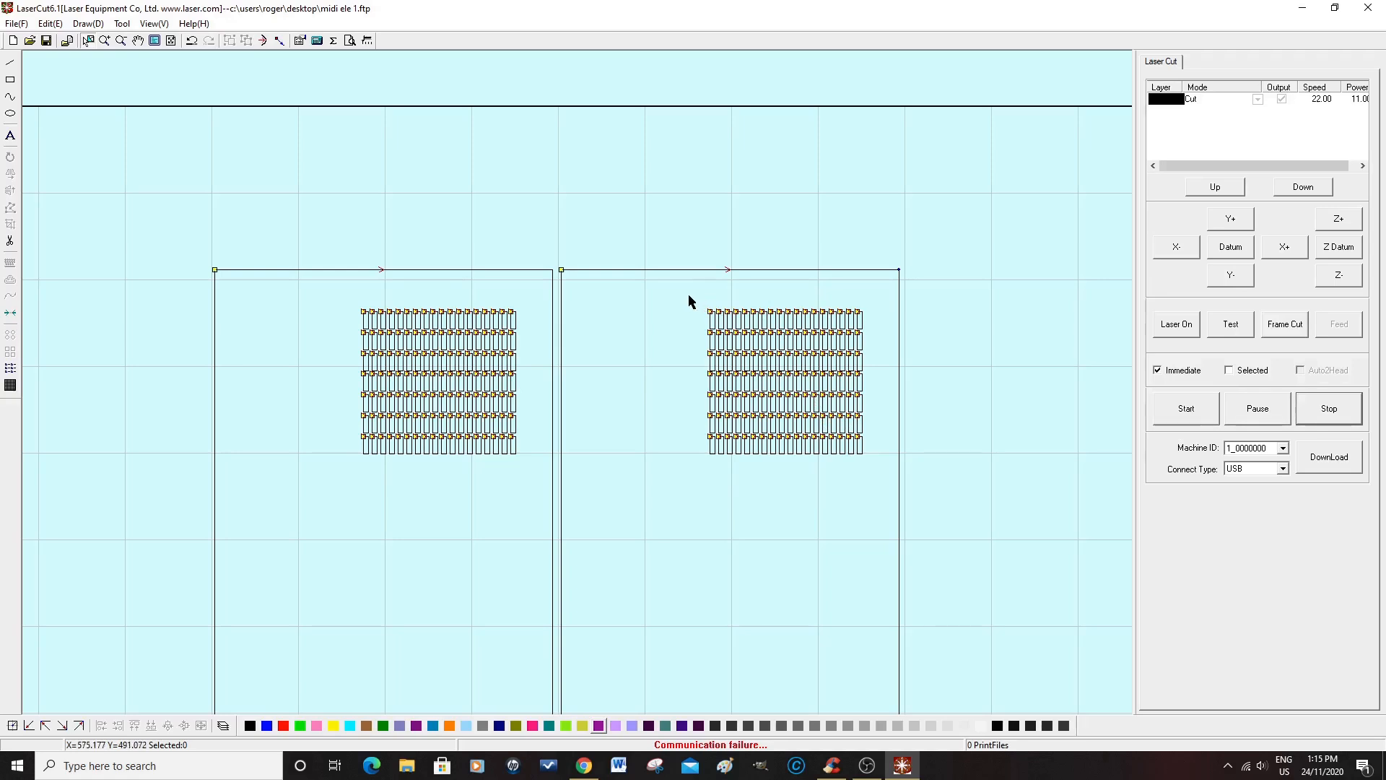
left_click_drag(690, 296, 882, 479)
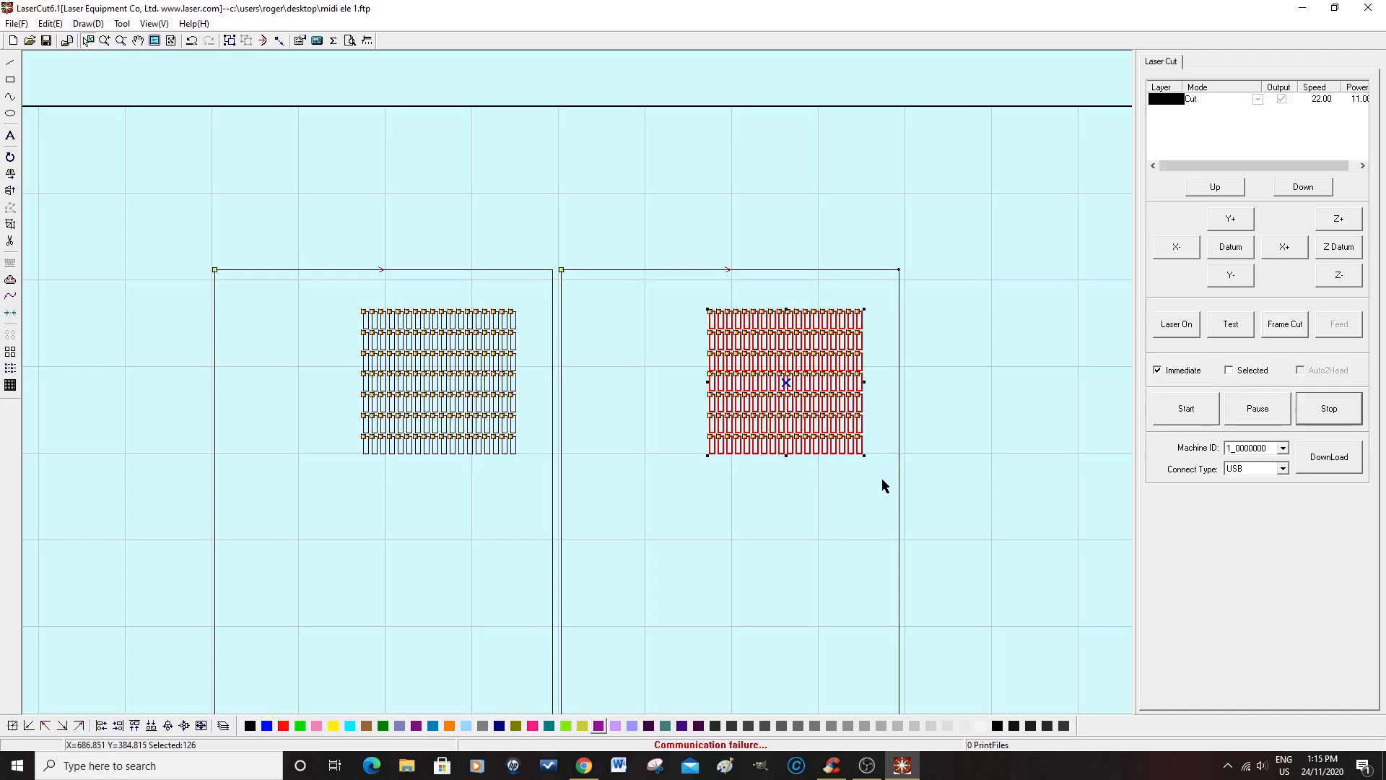
left_click_drag(345, 300, 534, 470)
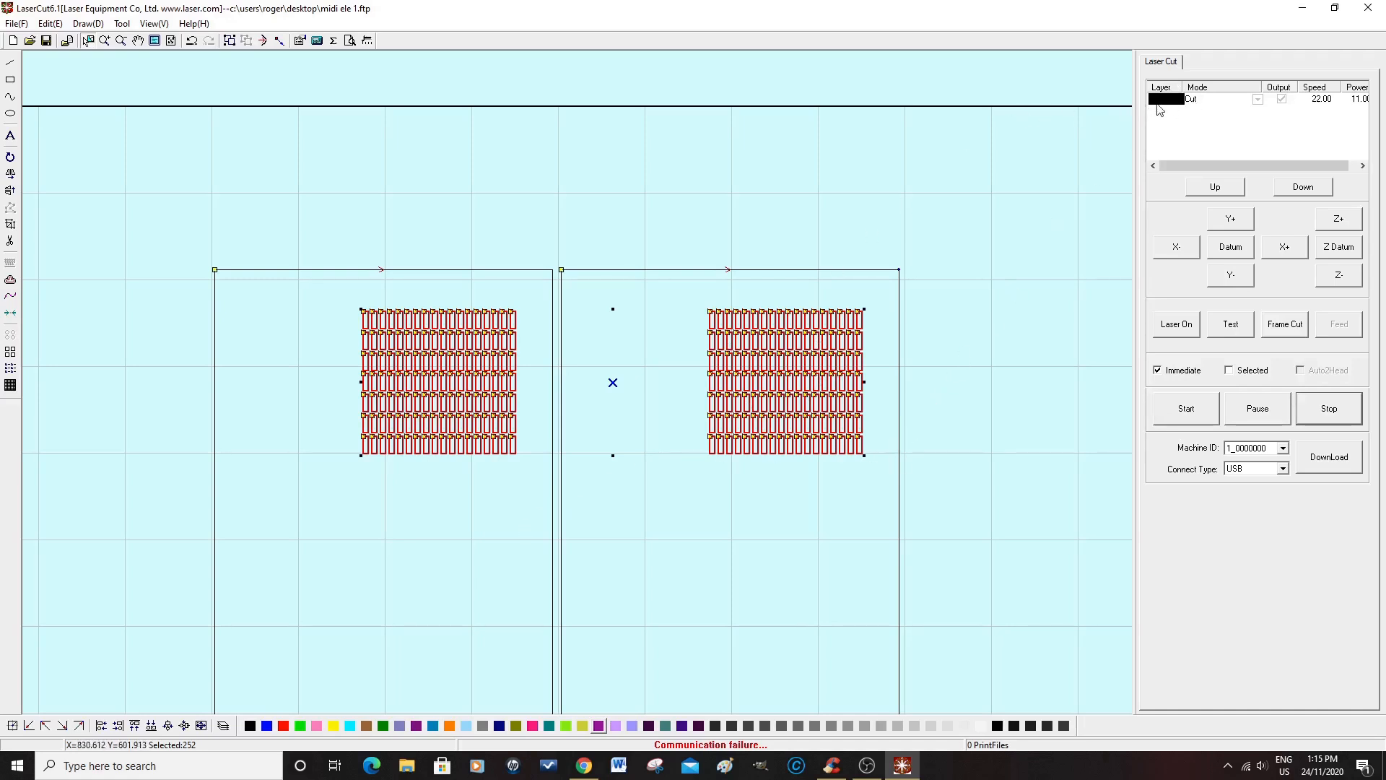
left_click(959, 289)
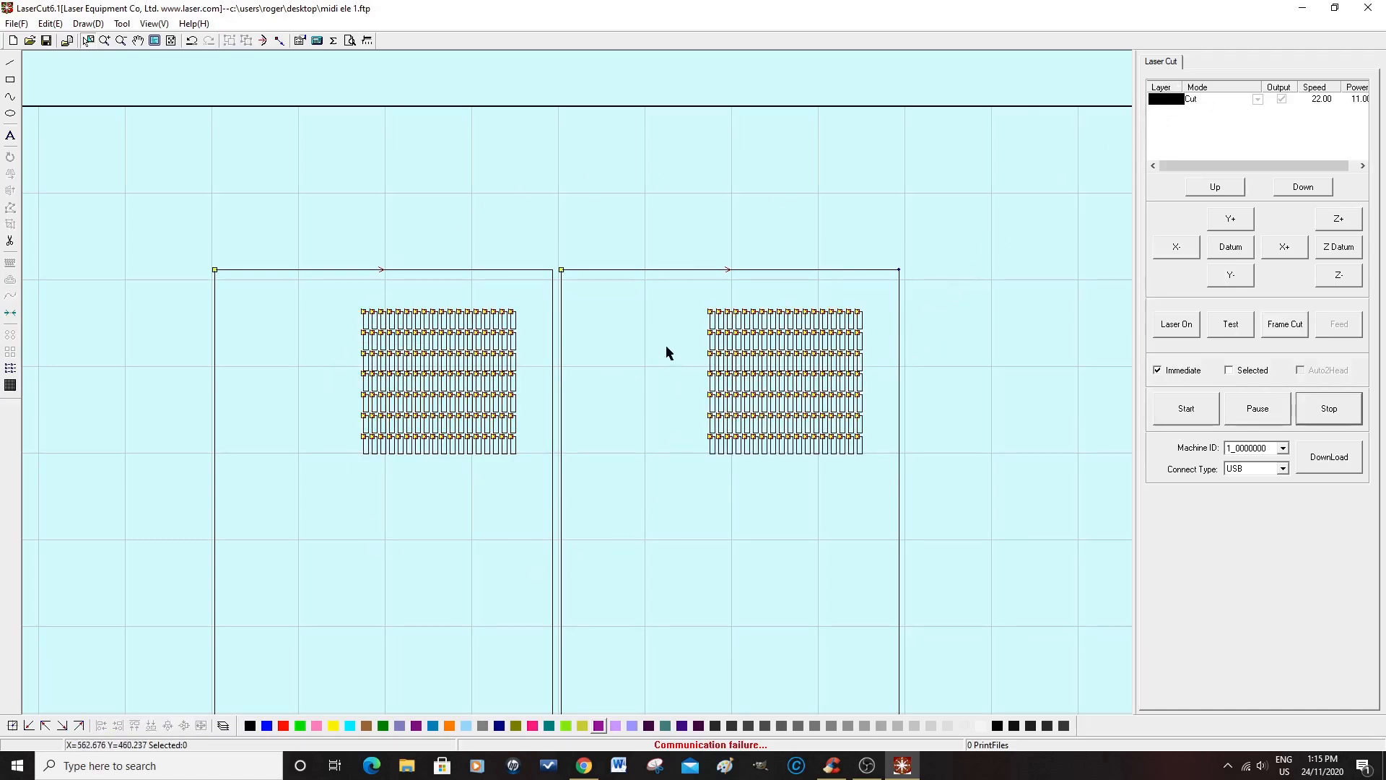
Step: Assign the outer outlines of both panels to the blue layer, leaving the slots on black
left_click(638, 270)
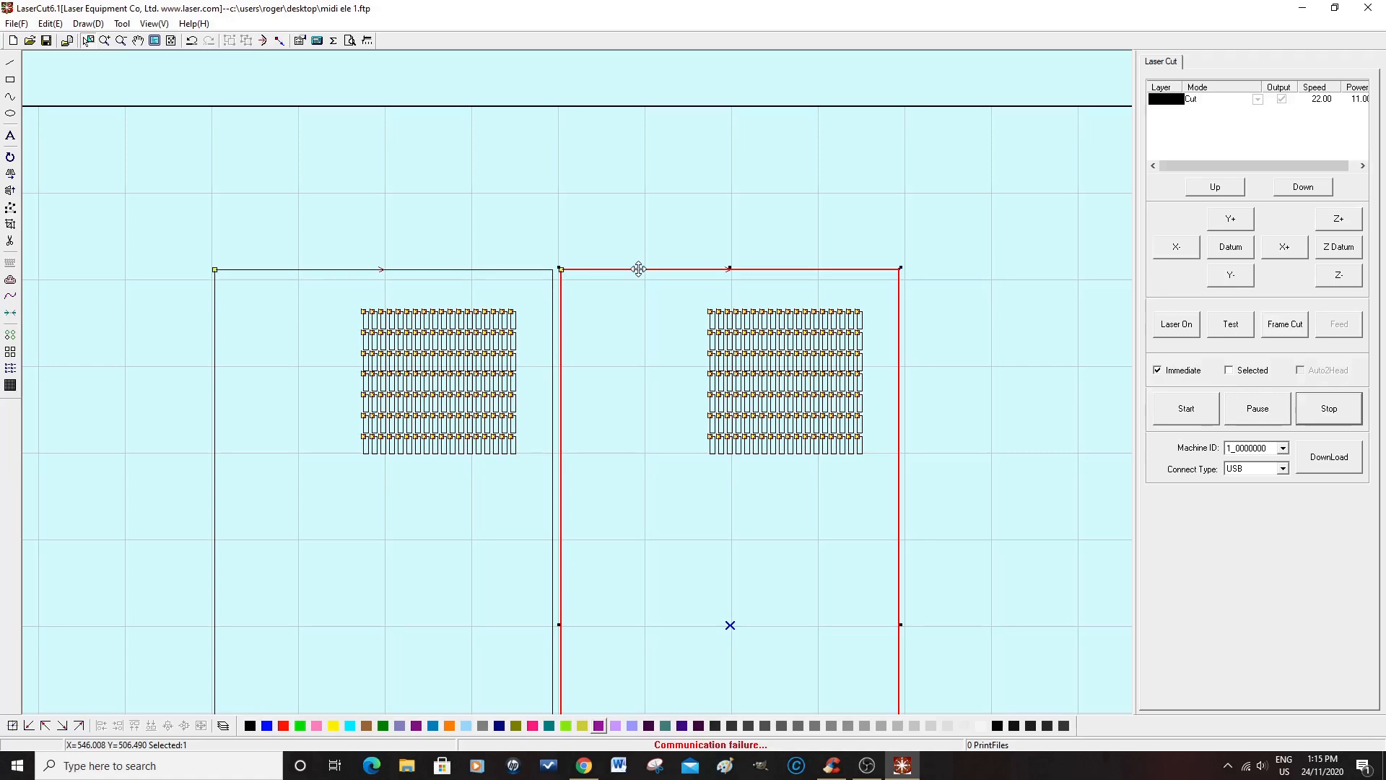
left_click(434, 270, "shift")
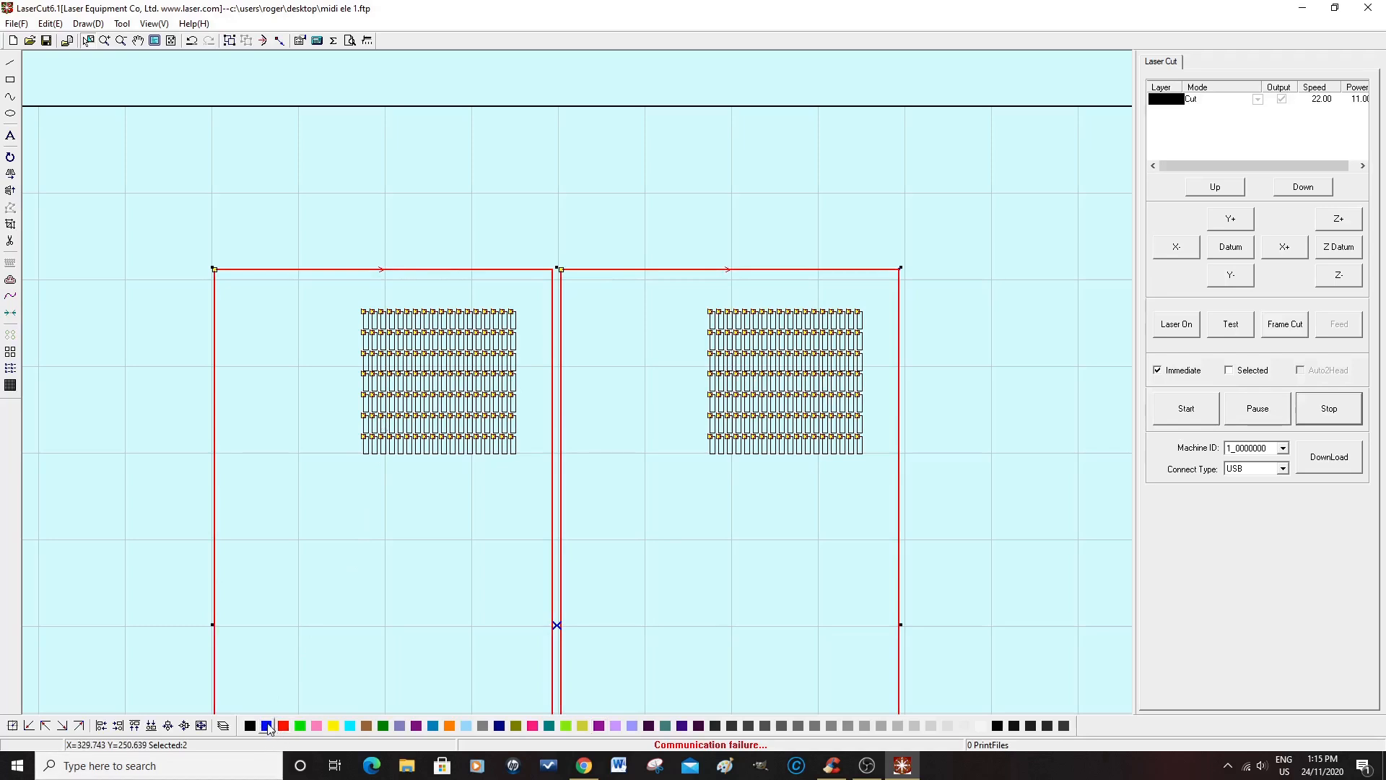
left_click(267, 726)
left_click(990, 324)
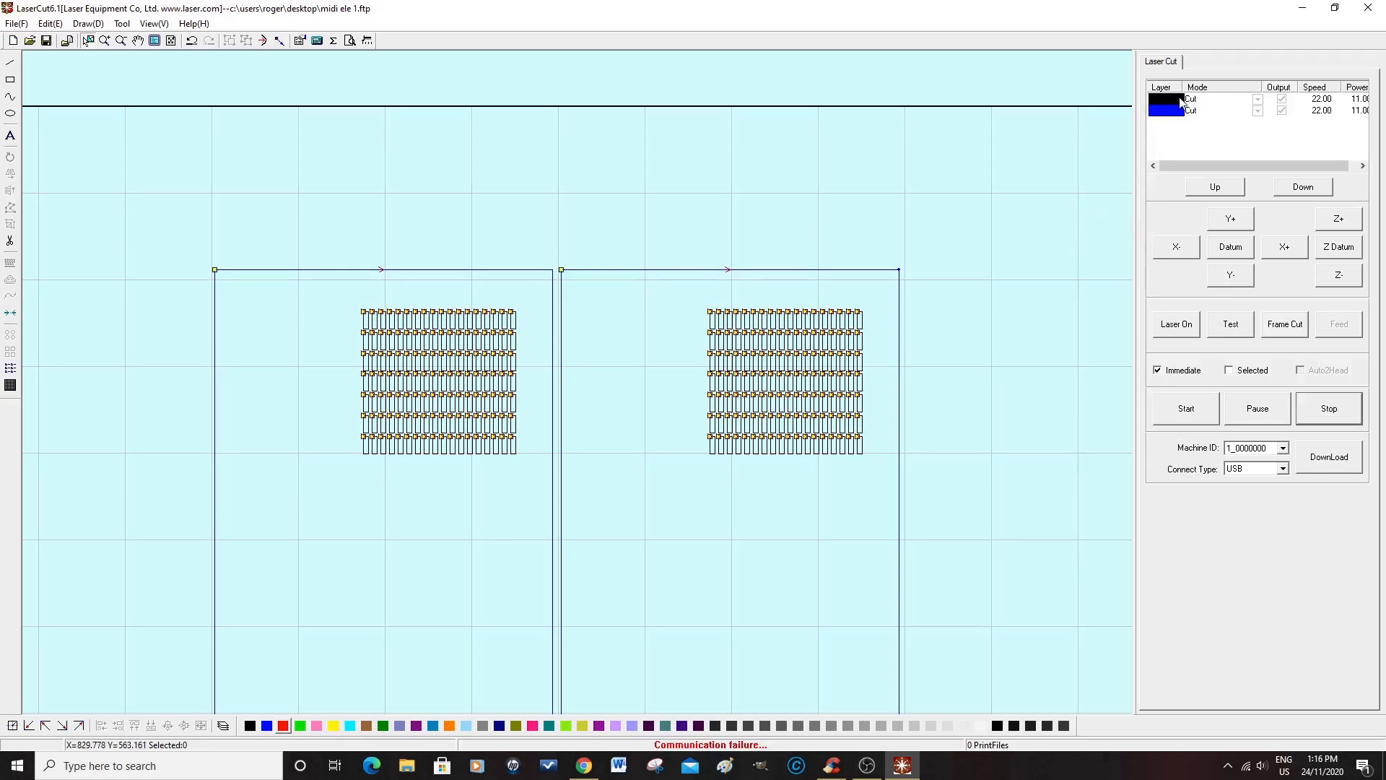
Step: Set the black layer's work speed to 8.0 and its work and corner acceleration to 50.0
left_click(1207, 100)
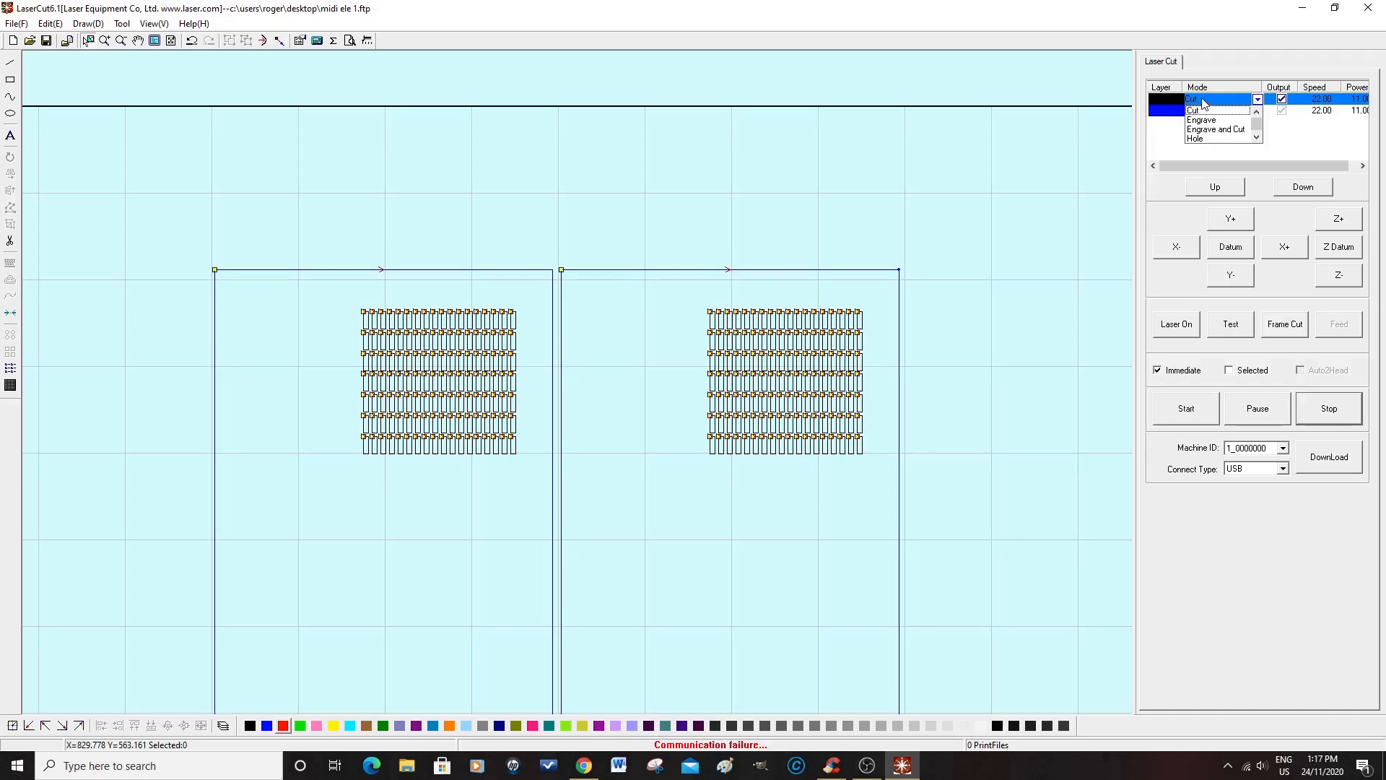
left_click(1205, 103)
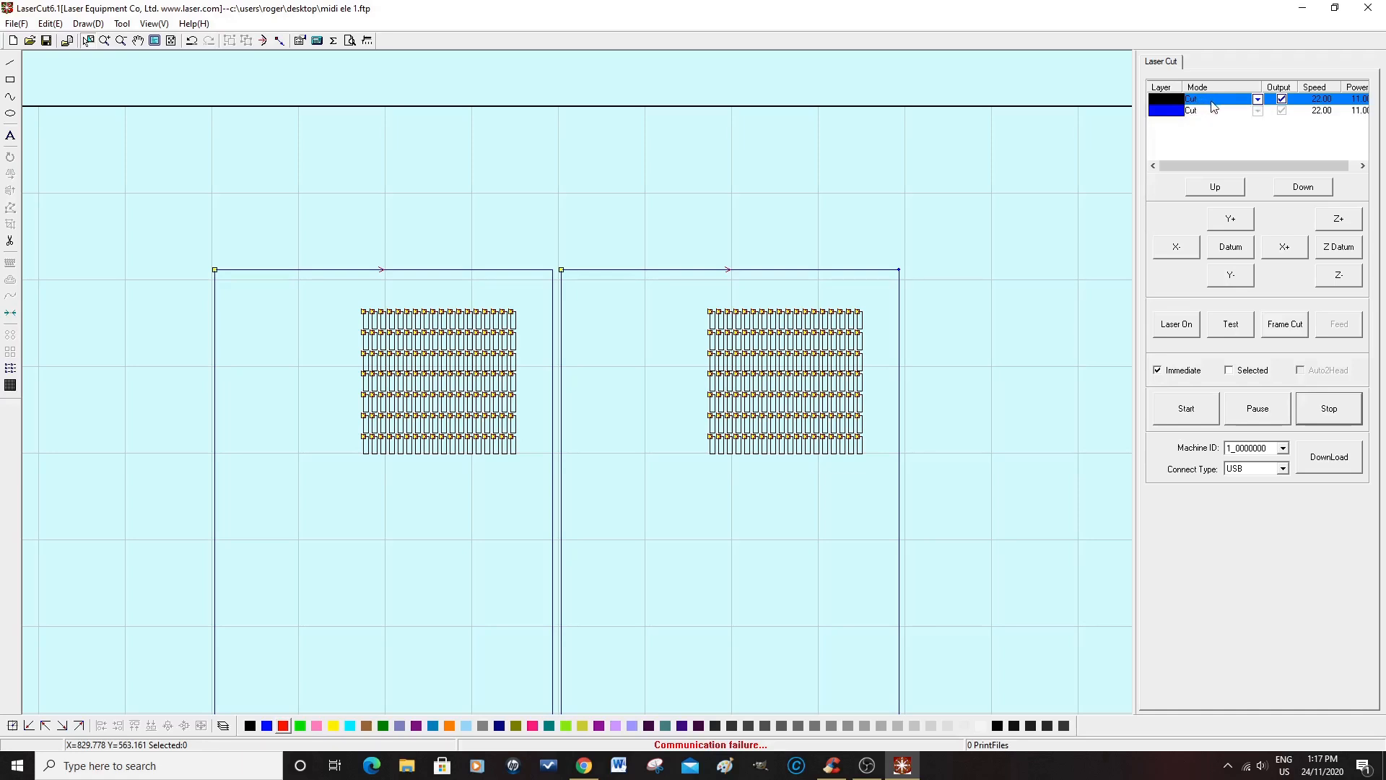
double_click(1213, 103)
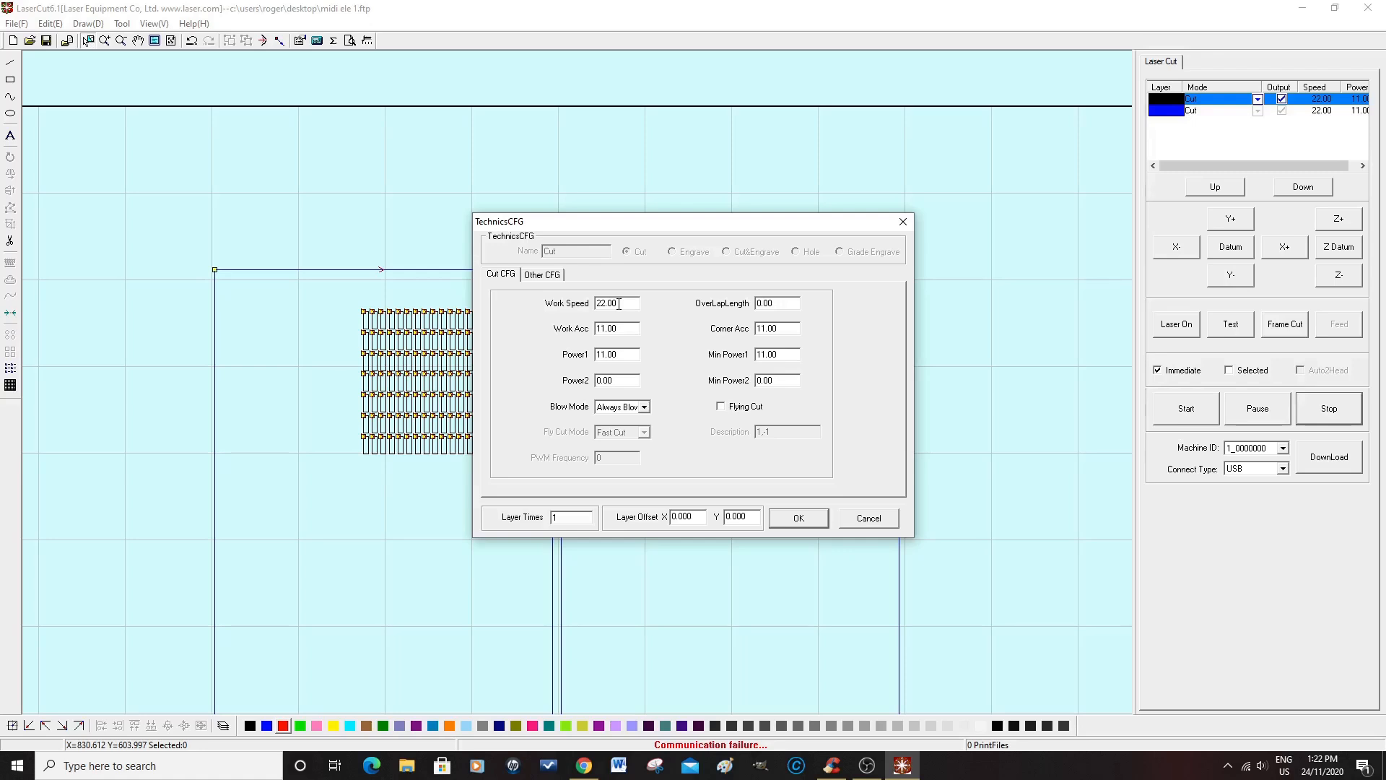
left_click_drag(619, 303, 597, 304)
type(".0")
type("5")
left_click_drag(779, 329, 754, 330)
type("50.0")
Step: Set the black layer's Power1 and Min Power1 to 45, keep Always Blow, and apply the settings
double_click(616, 354)
type("45")
left_click_drag(782, 355, 755, 355)
type("45")
left_click(644, 408)
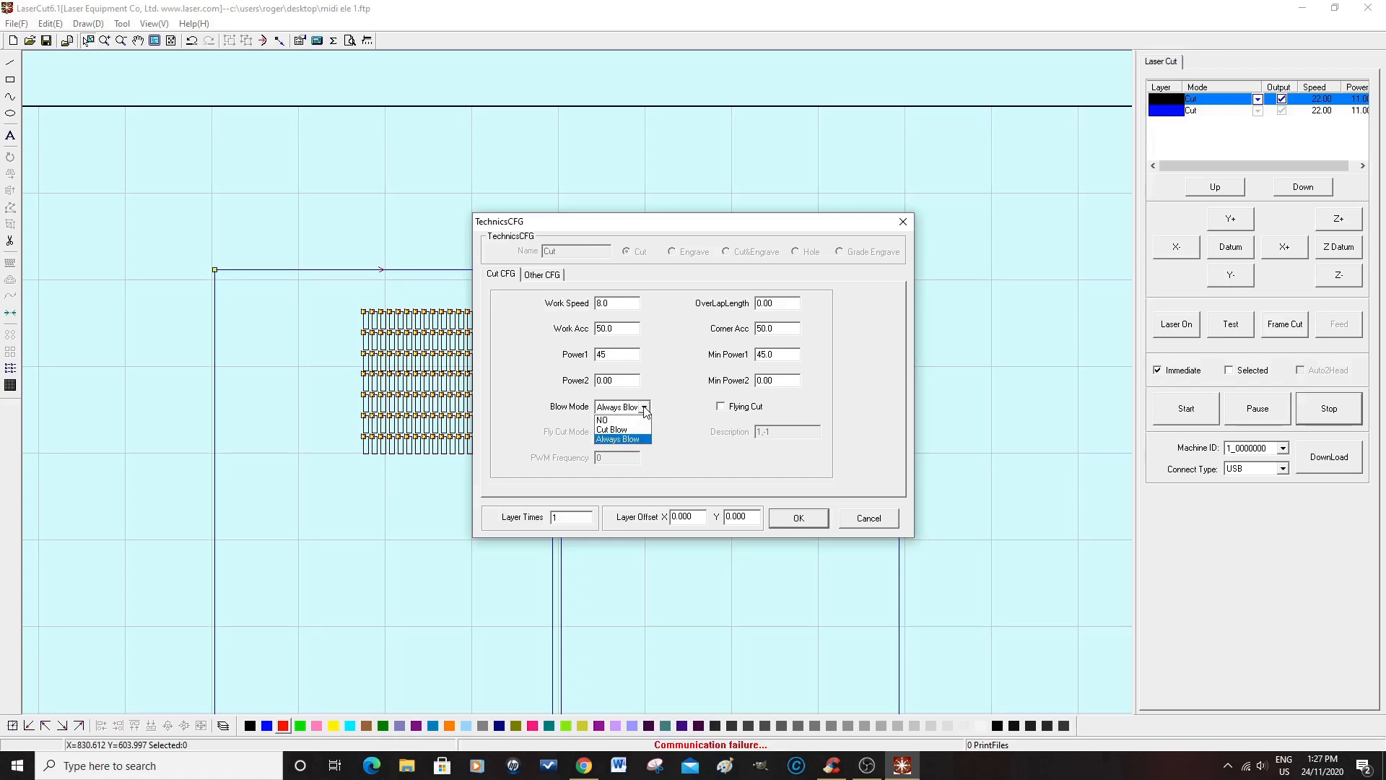
left_click(645, 408)
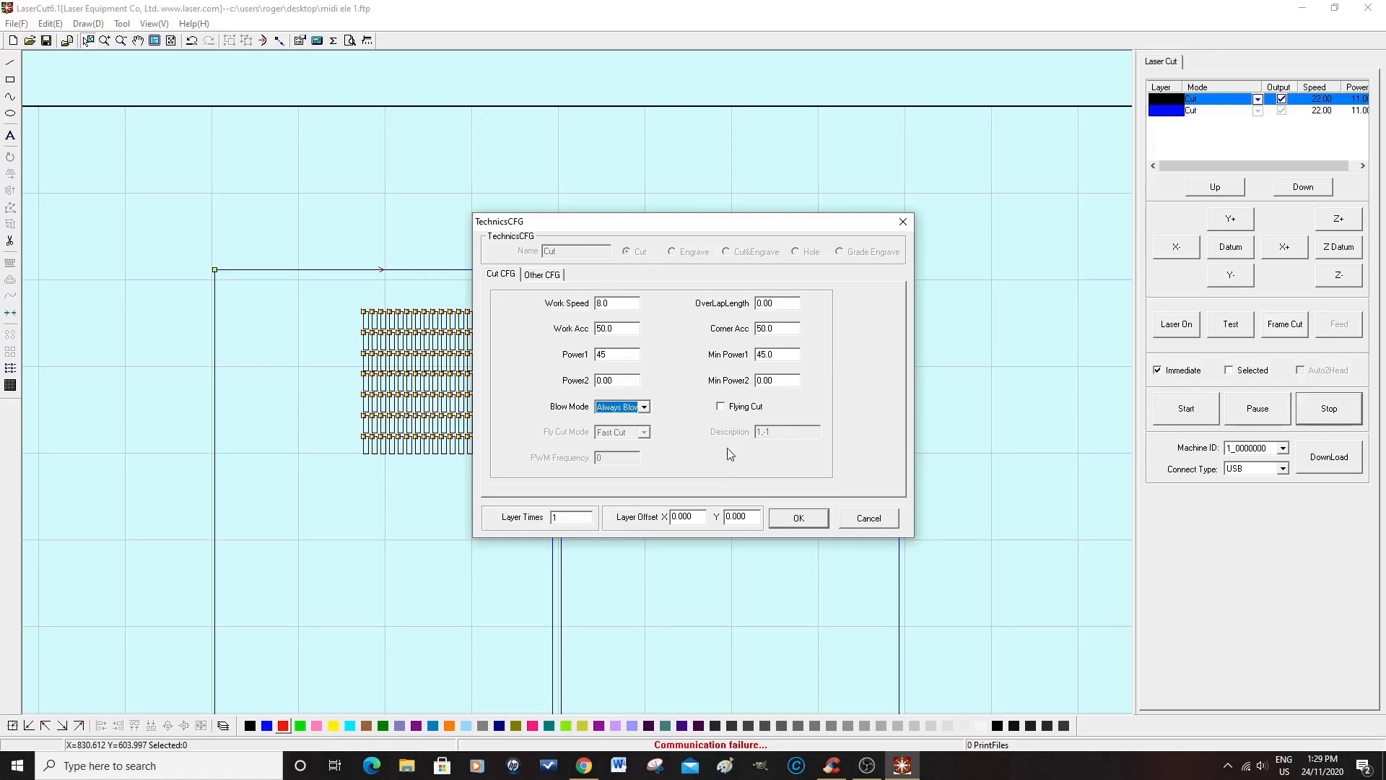
left_click(801, 520)
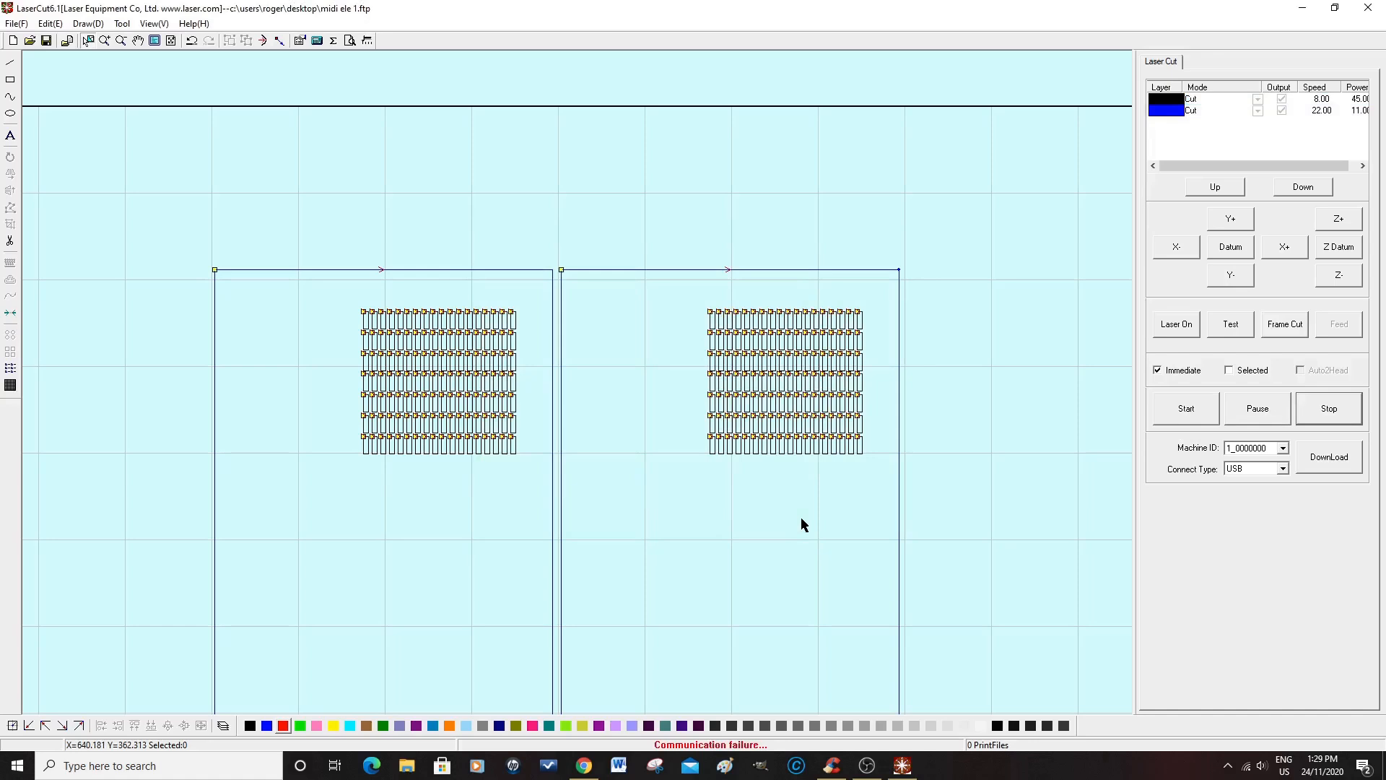
Step: Set the blue layer's work speed to 8.0 and its work and corner acceleration to 50
double_click(1201, 111)
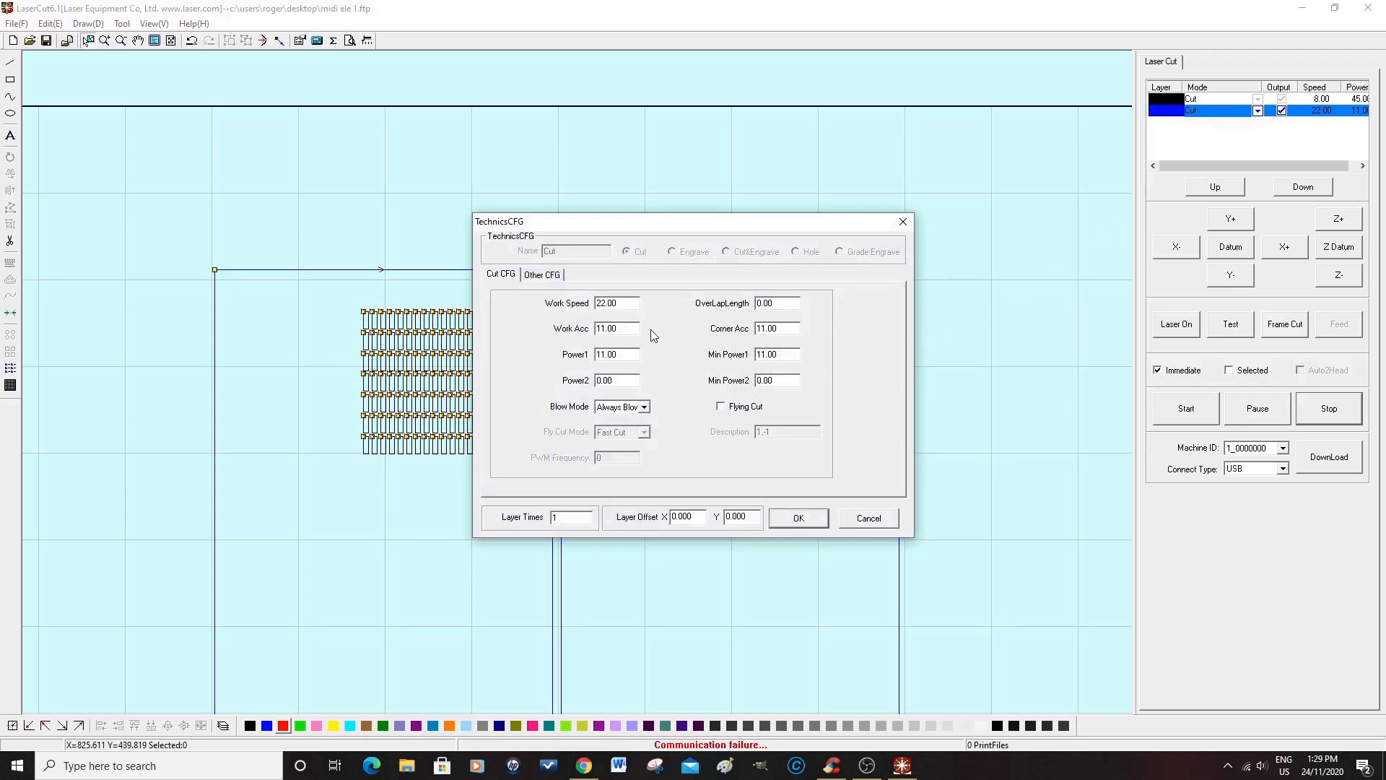
left_click_drag(619, 302, 597, 302)
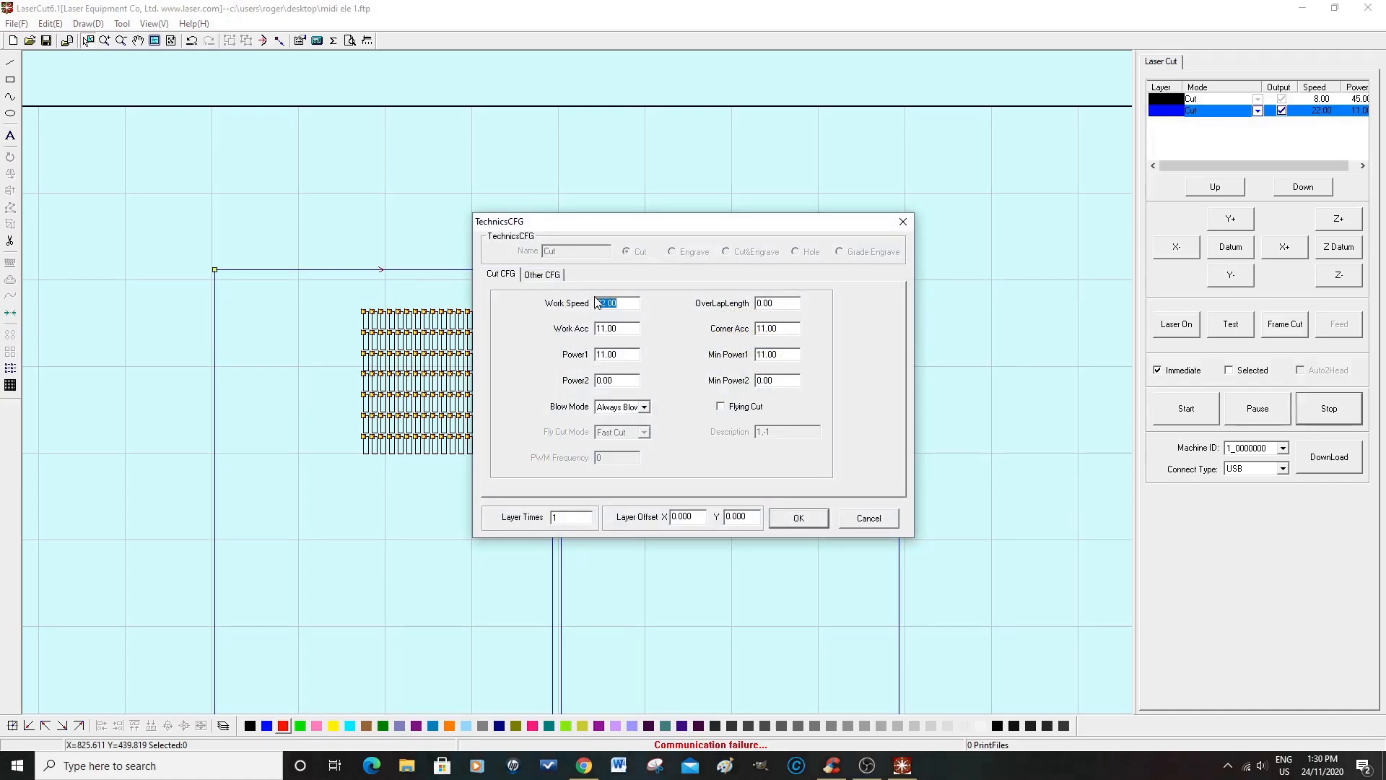
type("8")
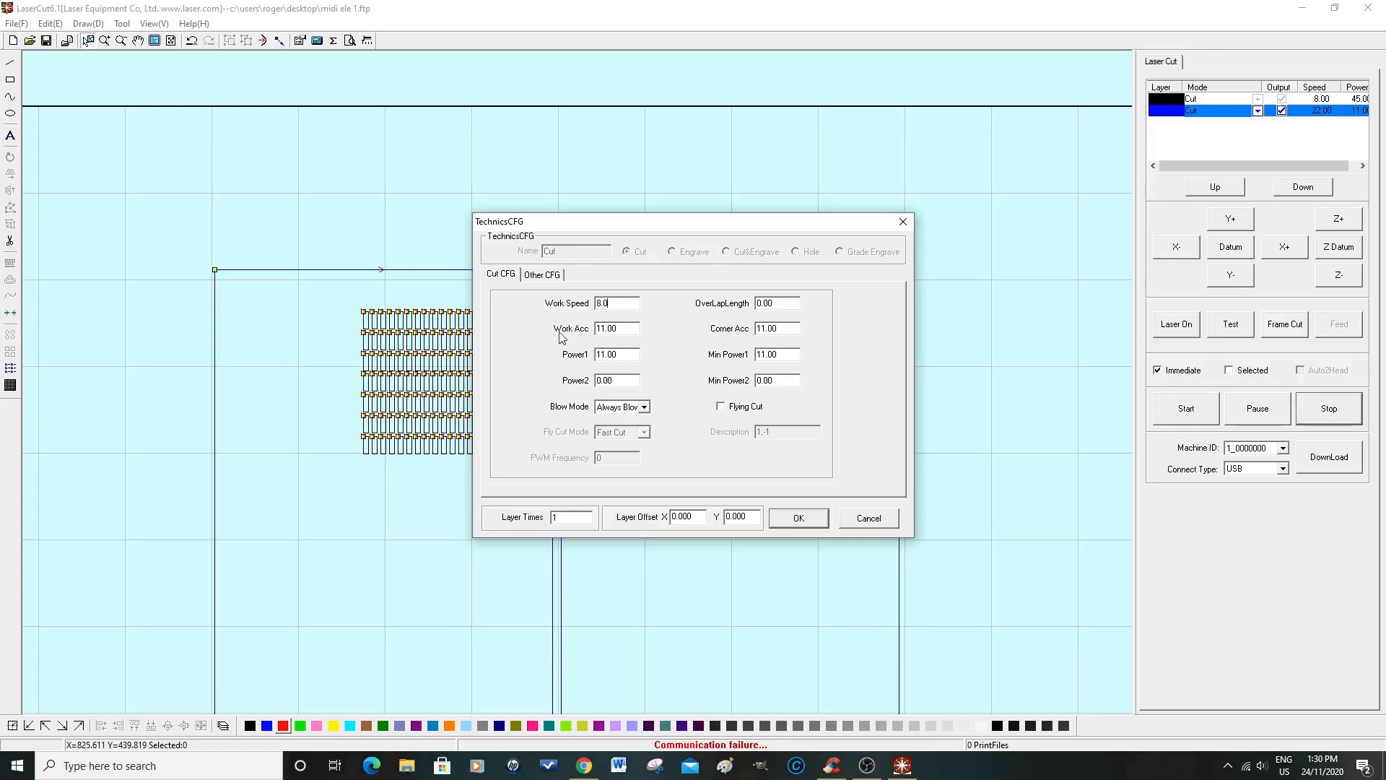
left_click_drag(620, 328, 592, 330)
type("50.0")
left_click_drag(785, 328, 753, 329)
type("50")
Step: Set the blue layer's Power1 and Min Power1 to 45 and apply the settings
left_click_drag(625, 355, 593, 355)
type("4")
left_click_drag(784, 354, 755, 355)
type("45")
left_click(801, 519)
left_click(798, 519)
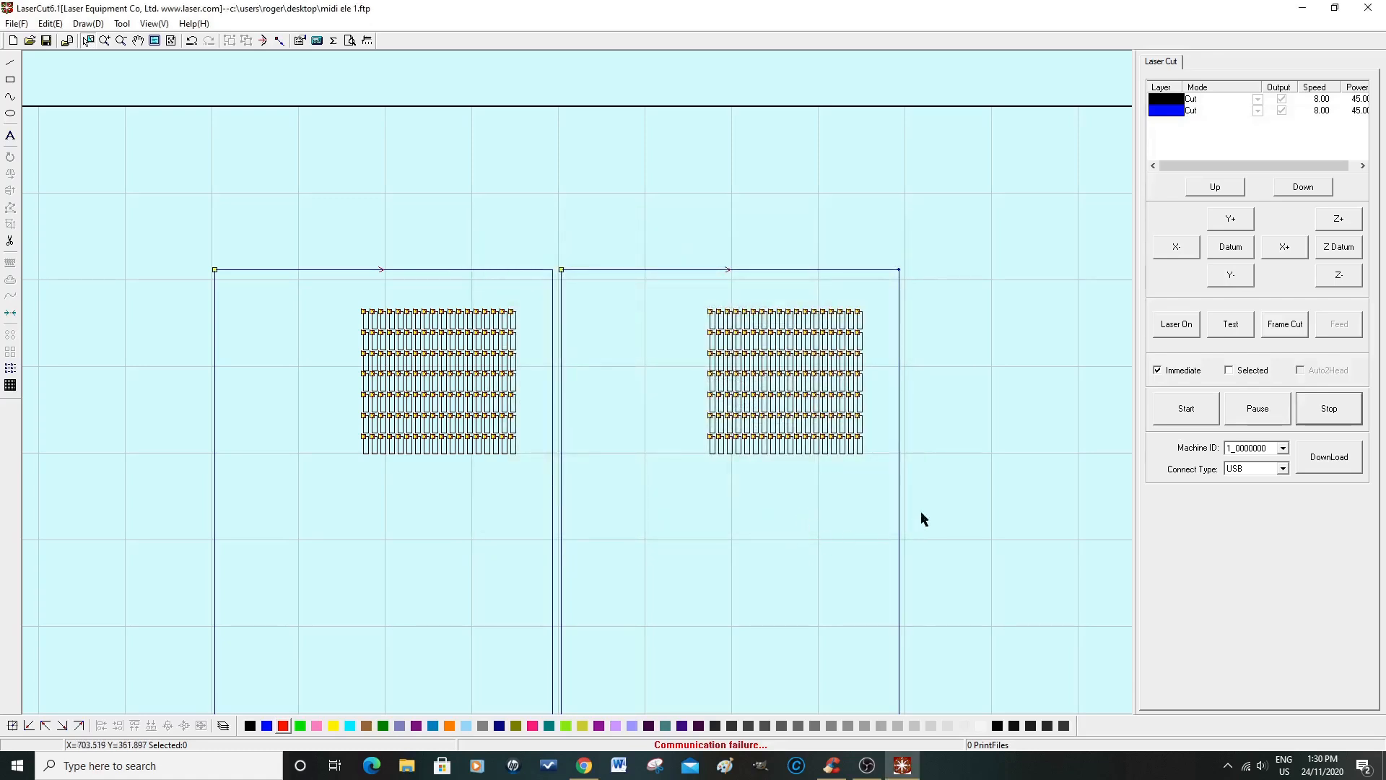
Step: Output the CFG from the download file management as stand-alone data (*.eol) on the Desktop, named "midi test ele 1", and close file management
scroll(1040, 390, "down", 1)
scroll(1035, 396, "down", 1)
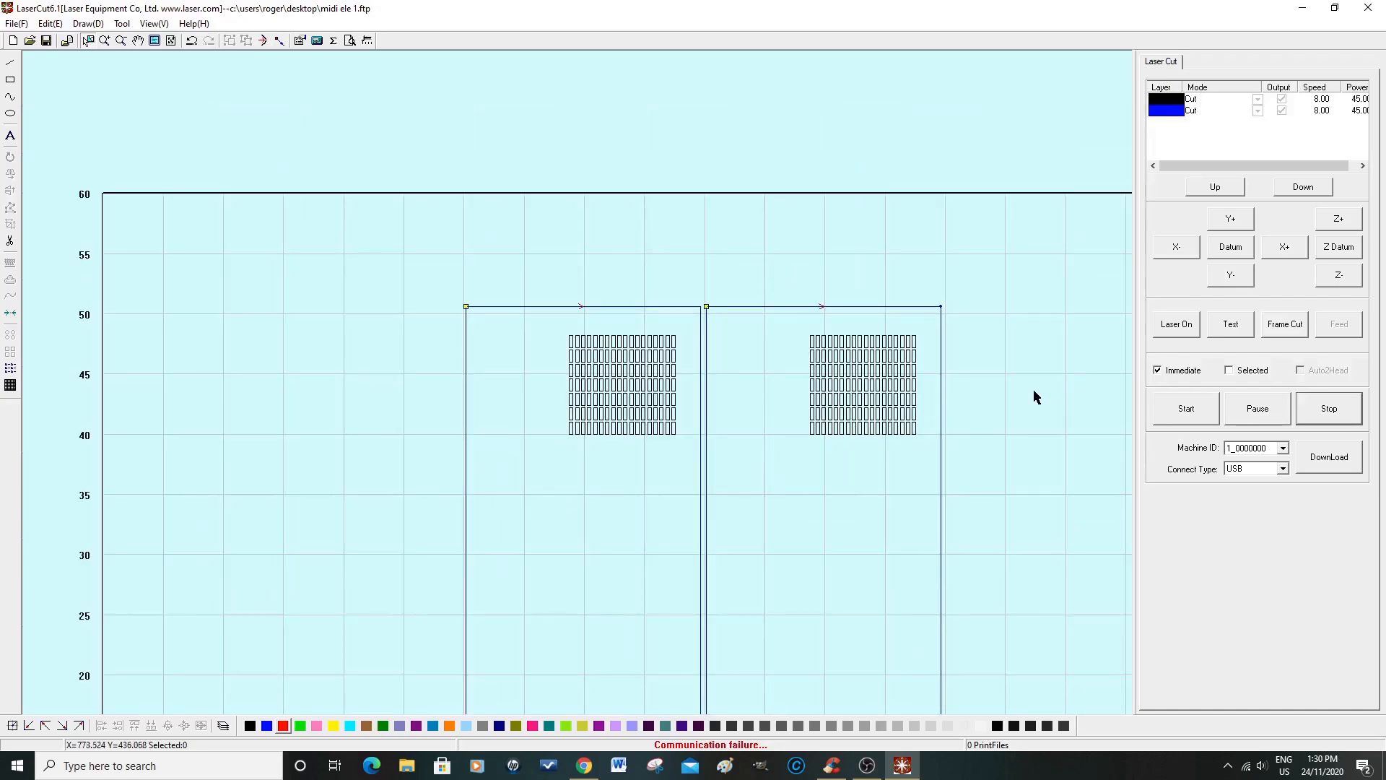
scroll(978, 545, "down", 1)
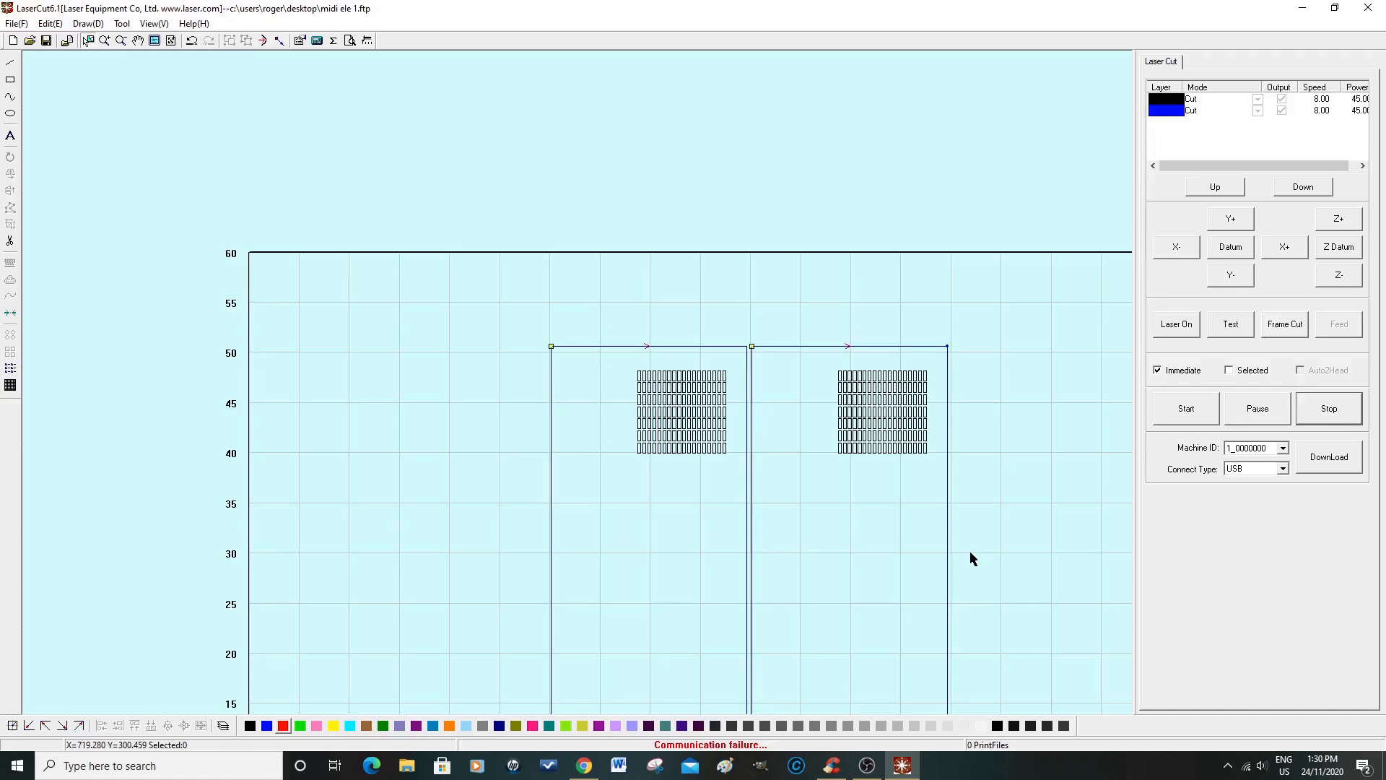
left_click(1318, 461)
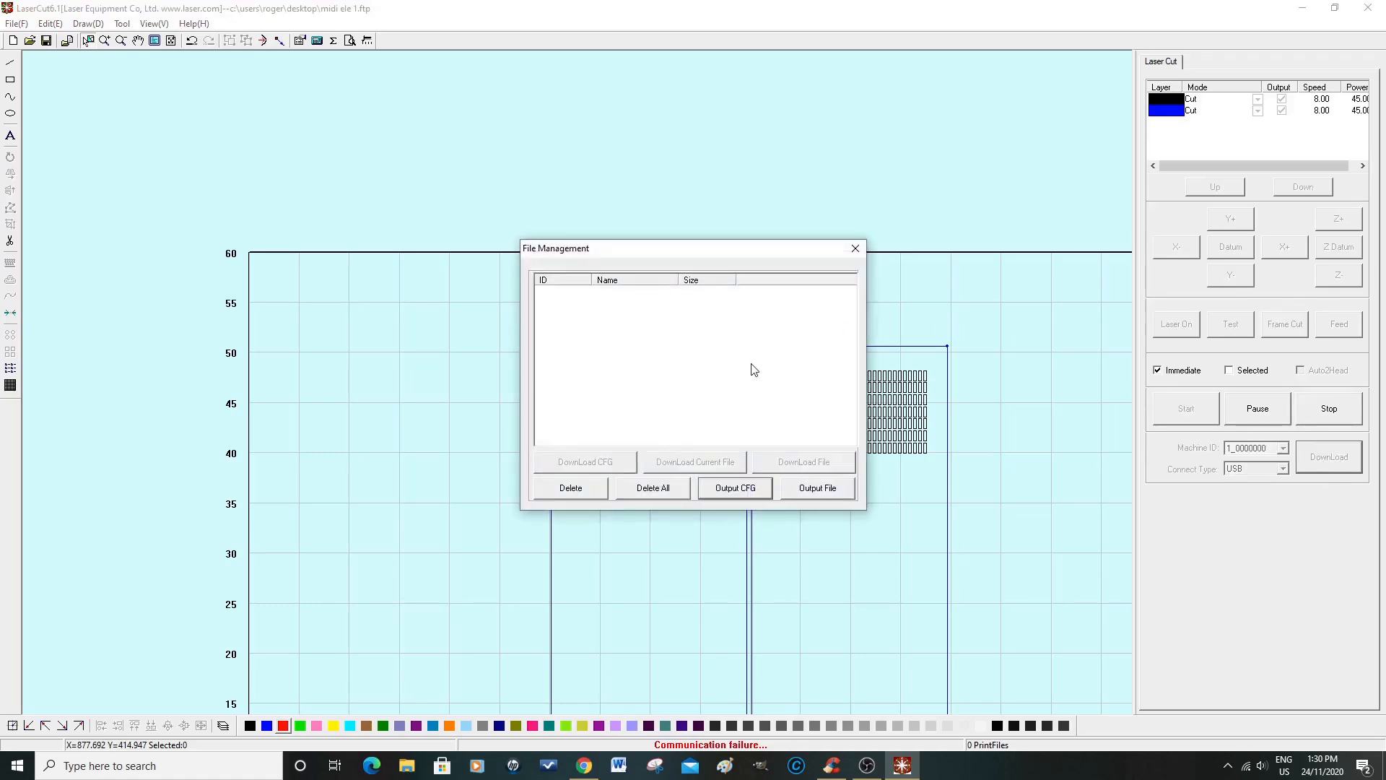
left_click(736, 488)
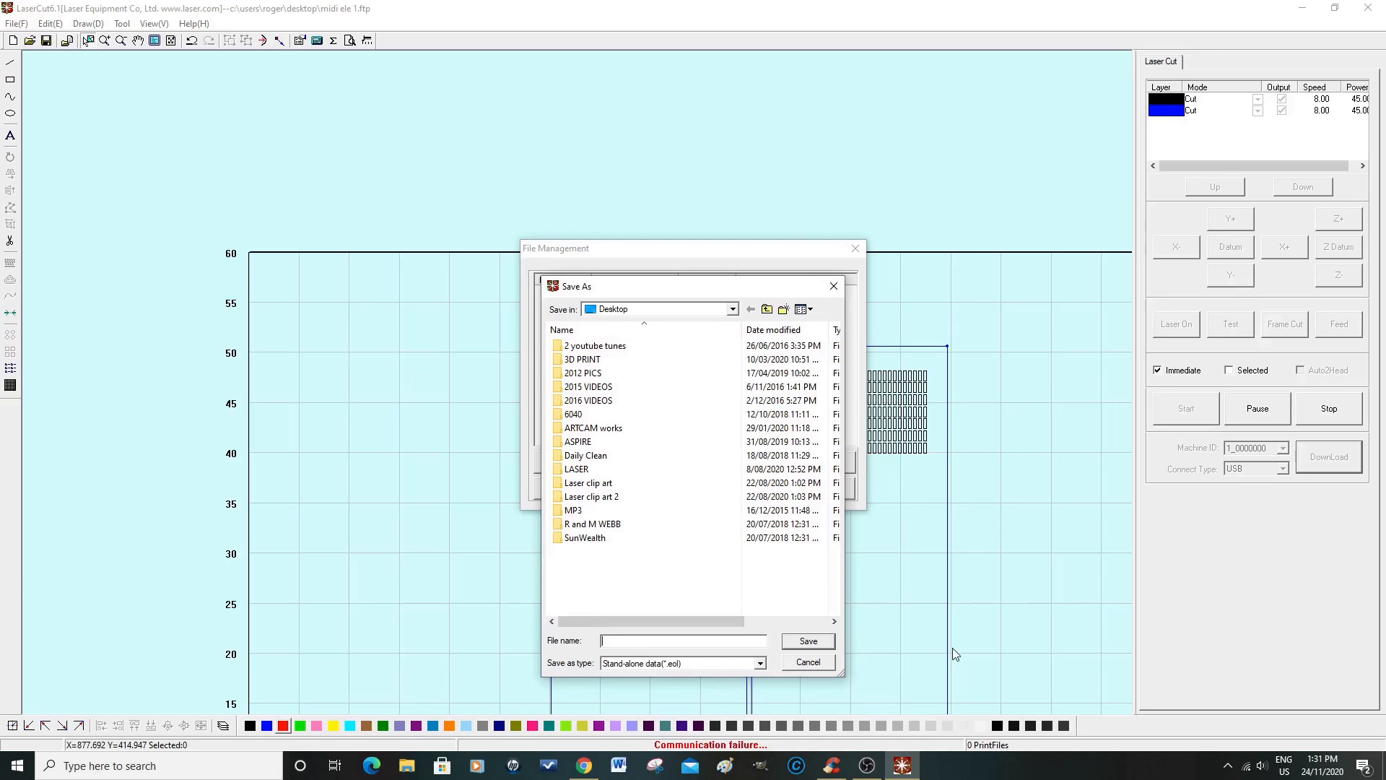
type("midi")
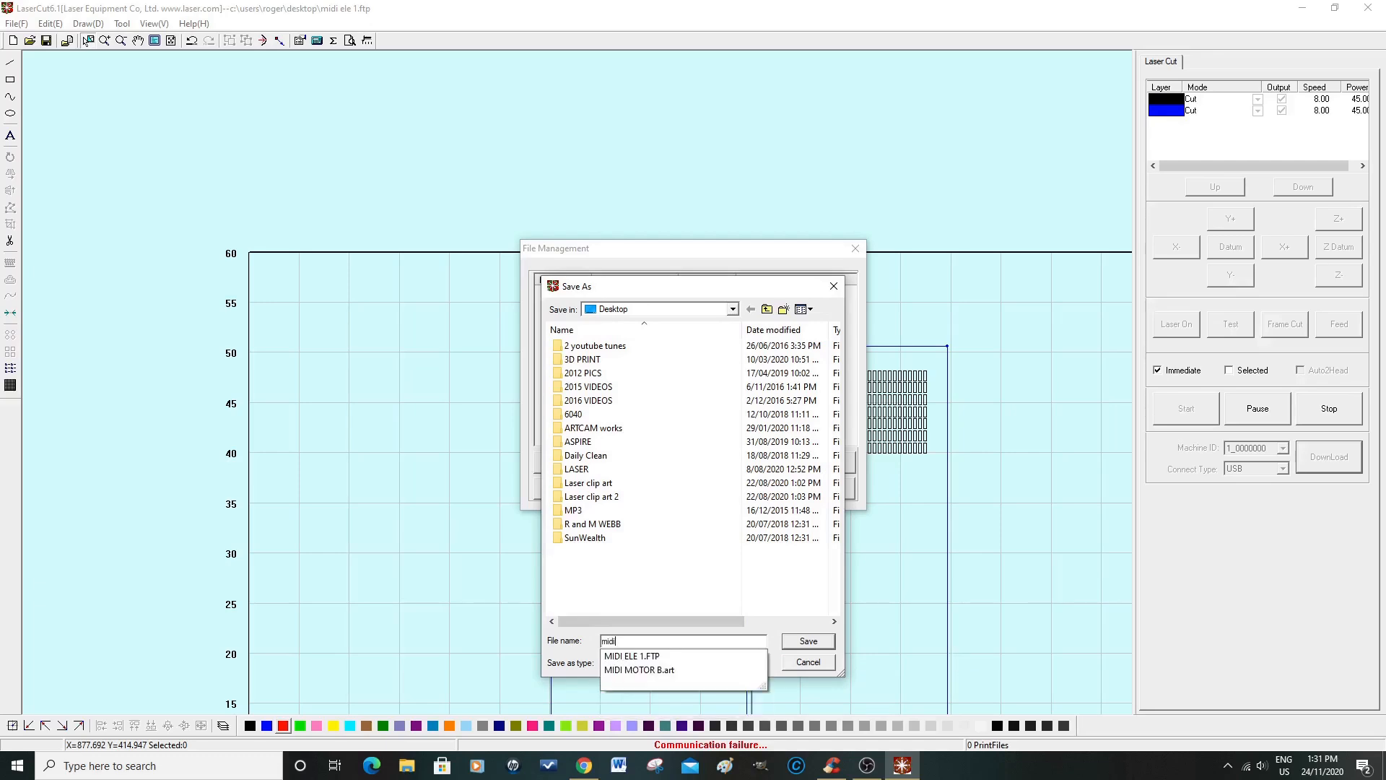
type(" test ele 1")
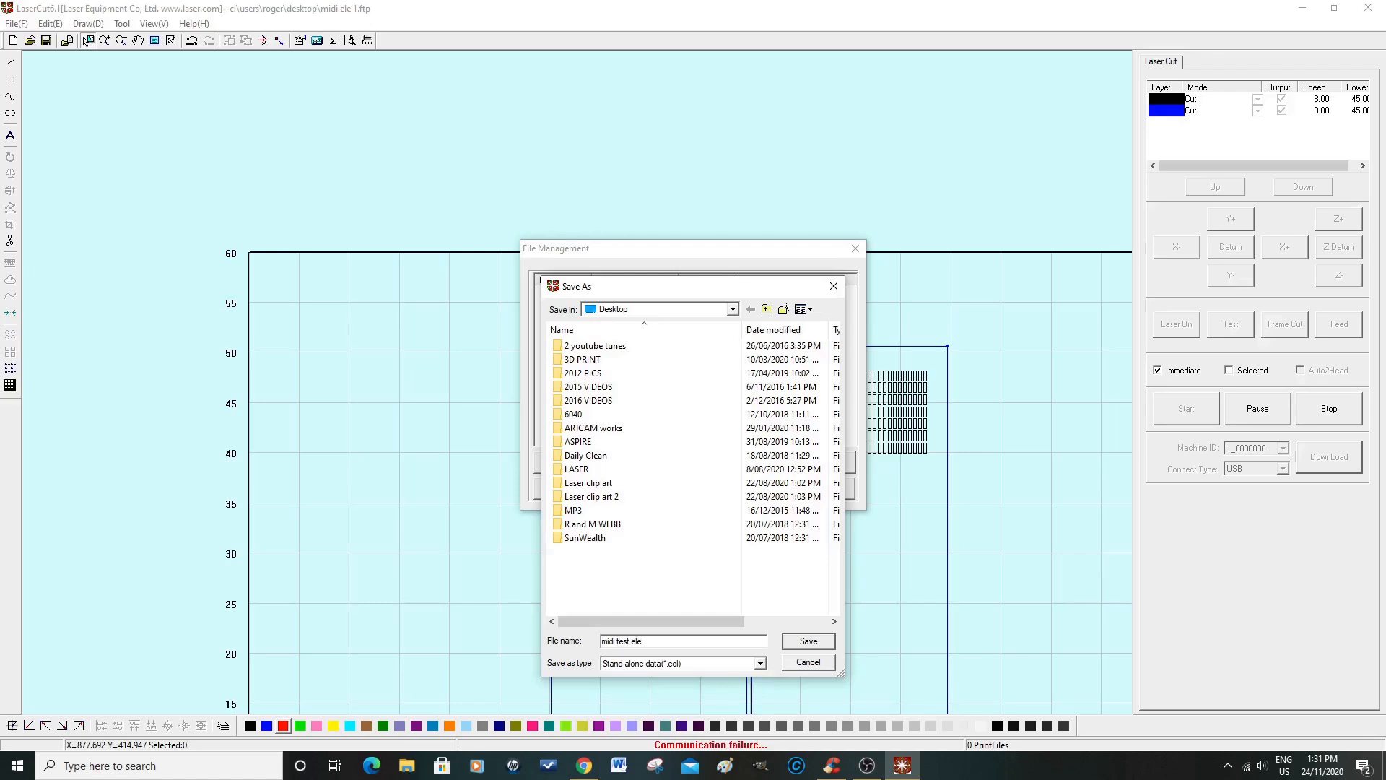
left_click(809, 642)
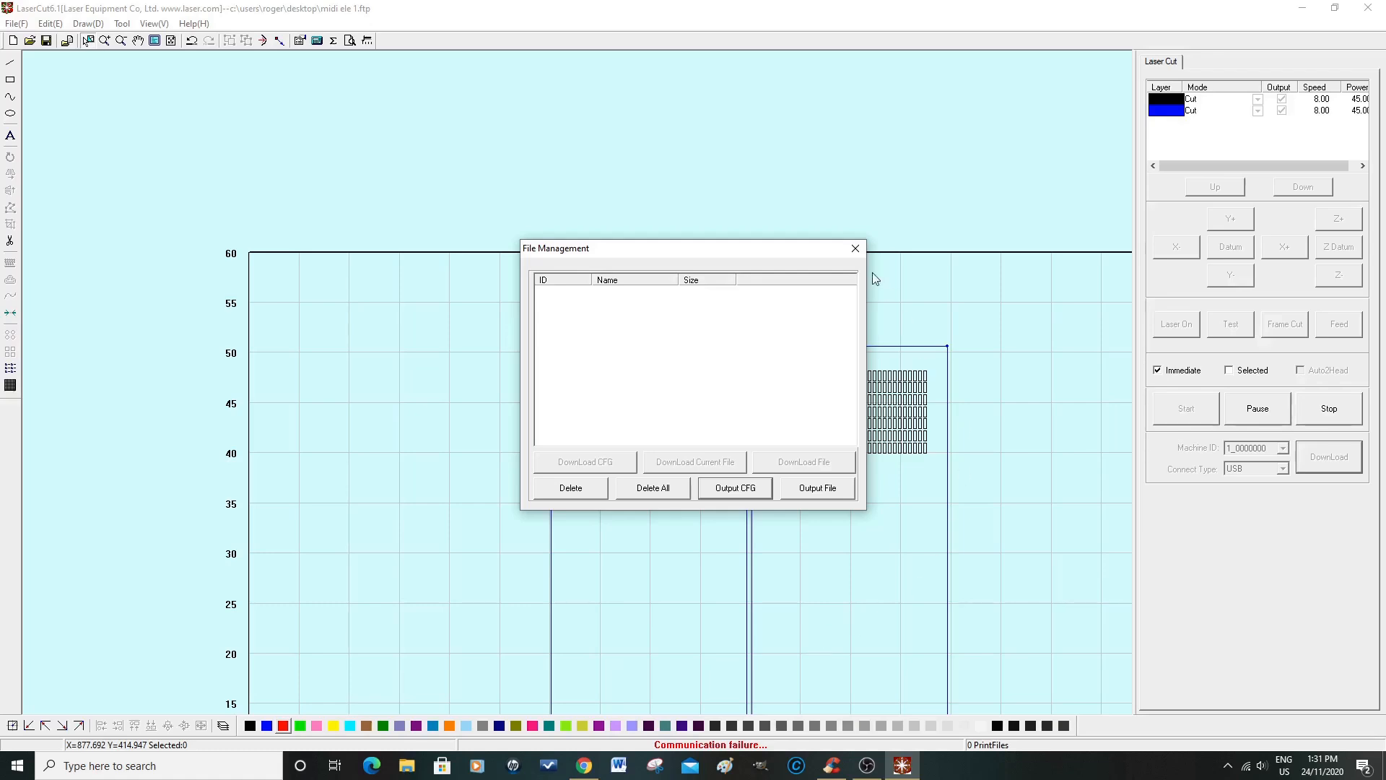
left_click(855, 248)
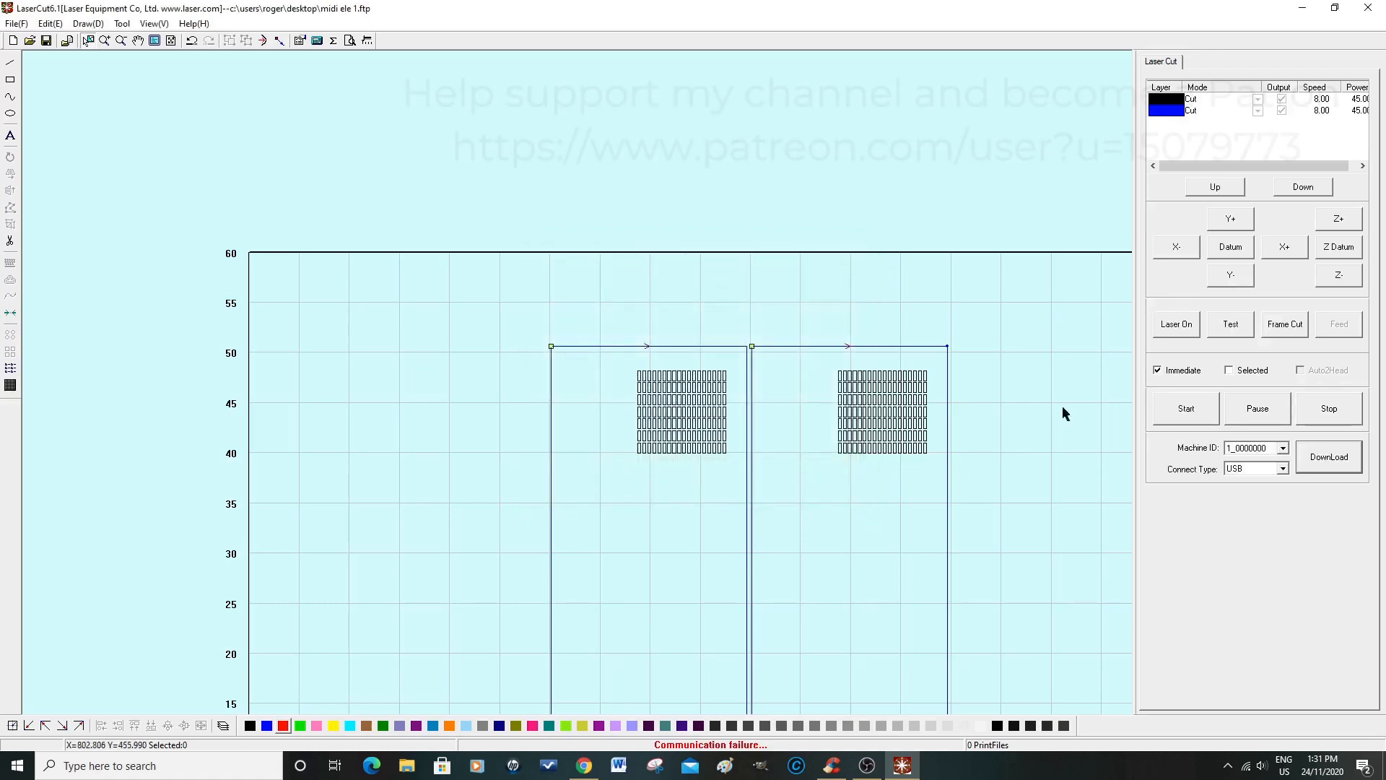